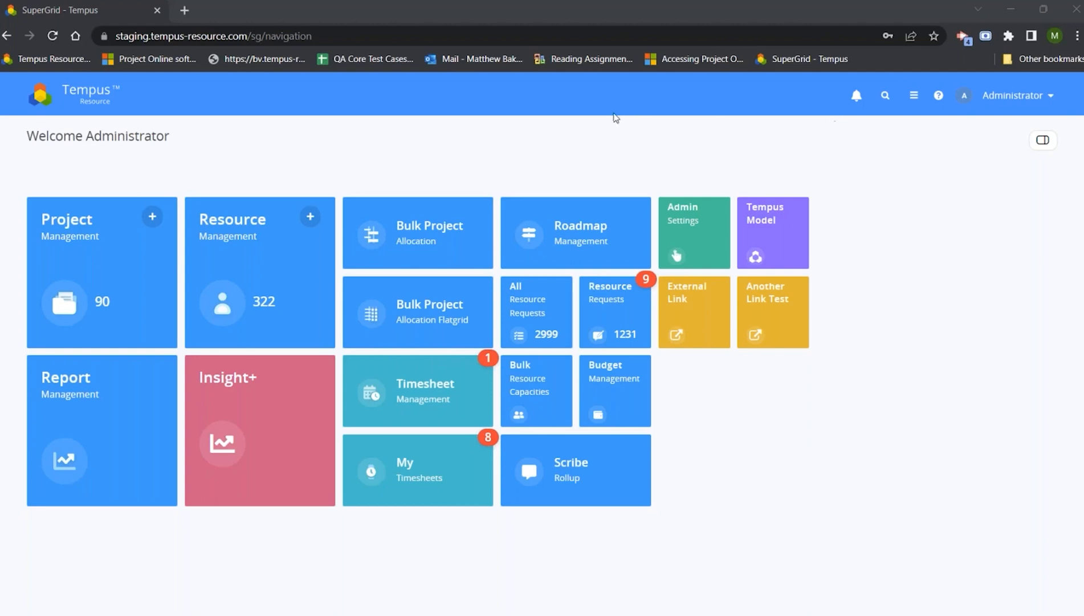
Check the notifications list for recent mentions and close it again
left_click(570, 127)
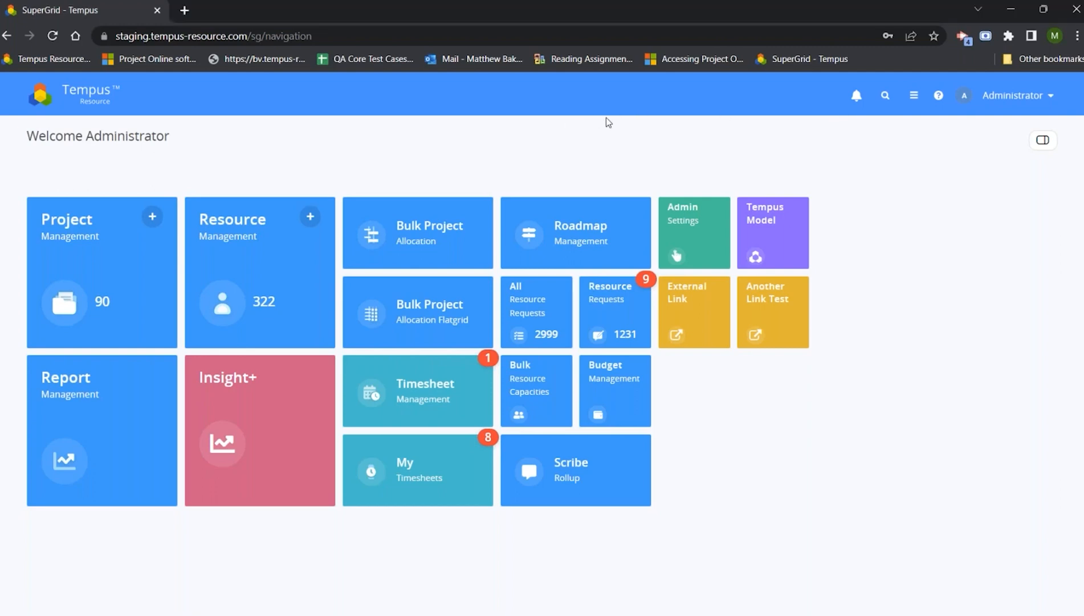
left_click(847, 96)
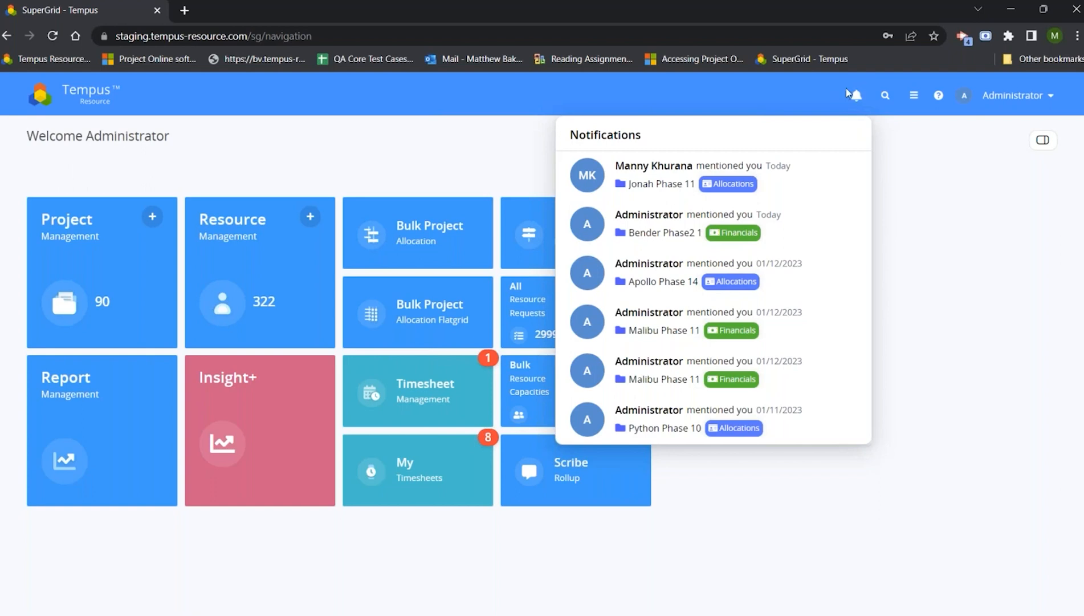
left_click(422, 168)
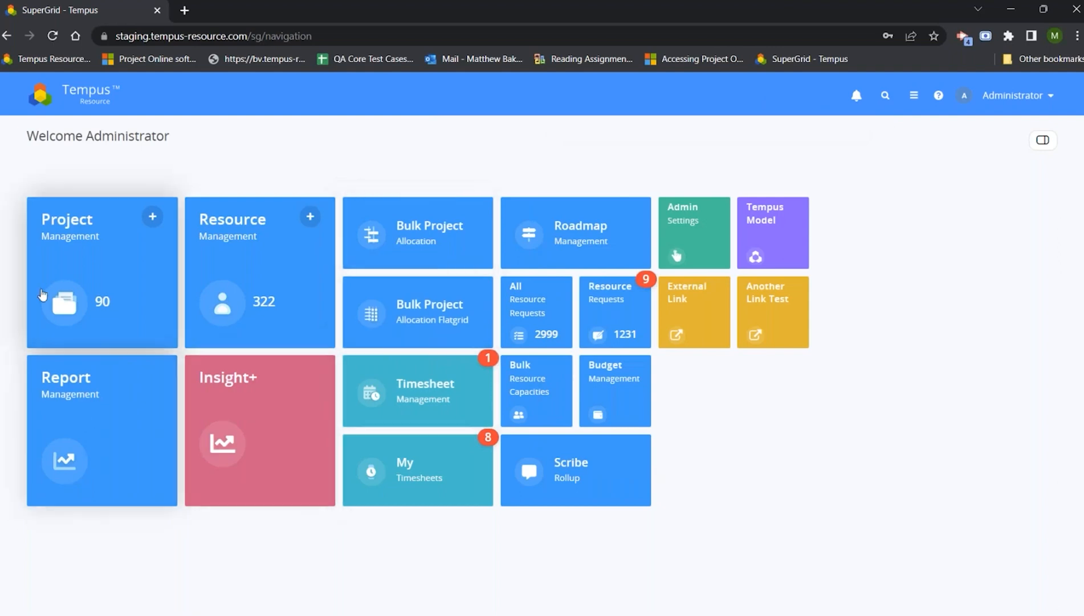
Open the Aurora Phase 15 project from Project Management and display its Scribe message panel
left_click(101, 273)
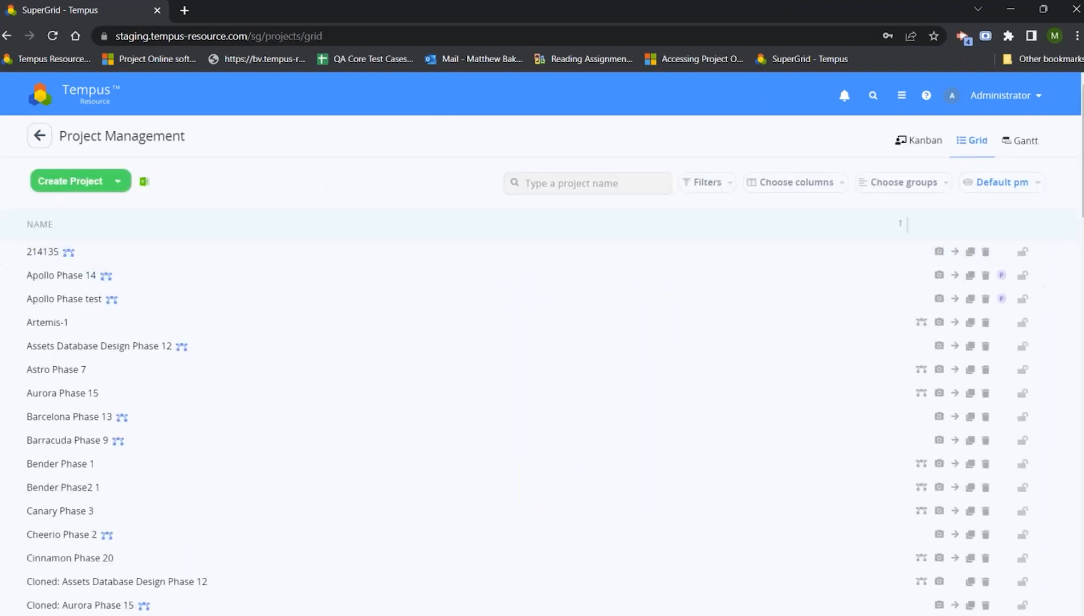
left_click(54, 393)
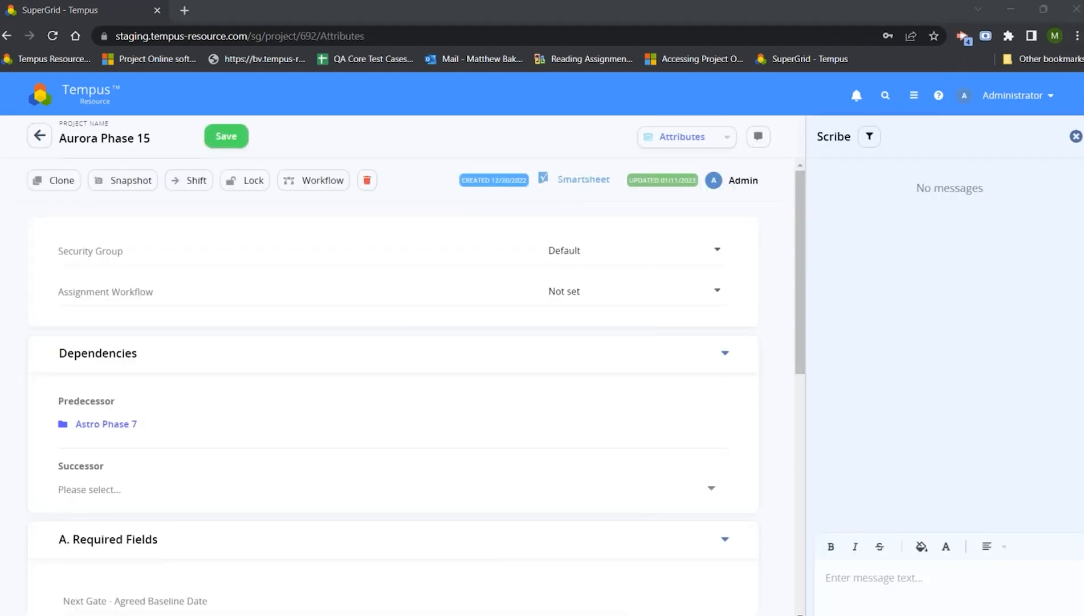
left_click(1076, 136)
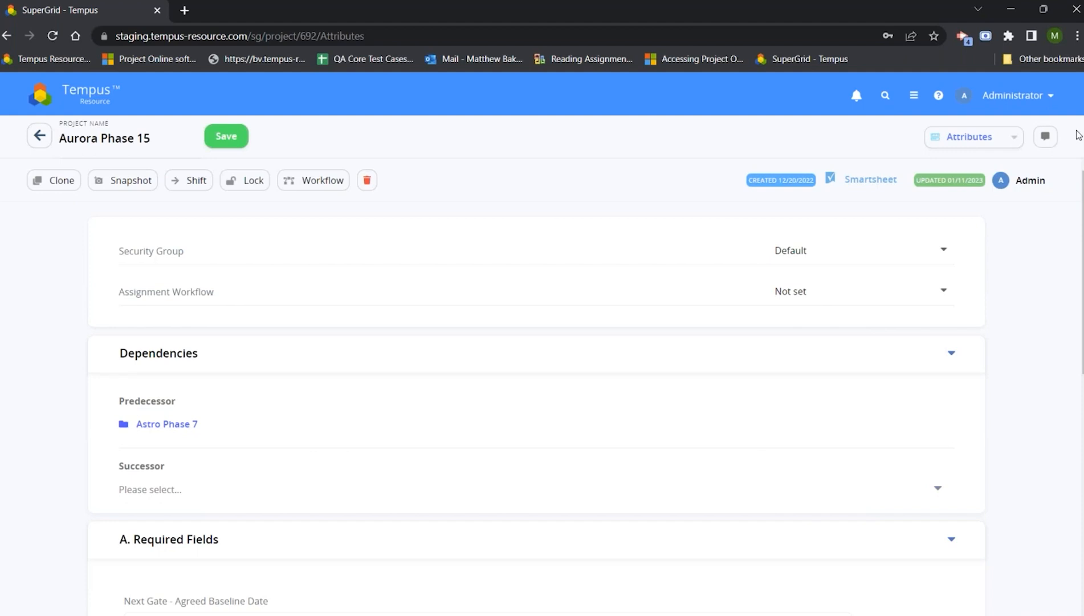
left_click(1046, 137)
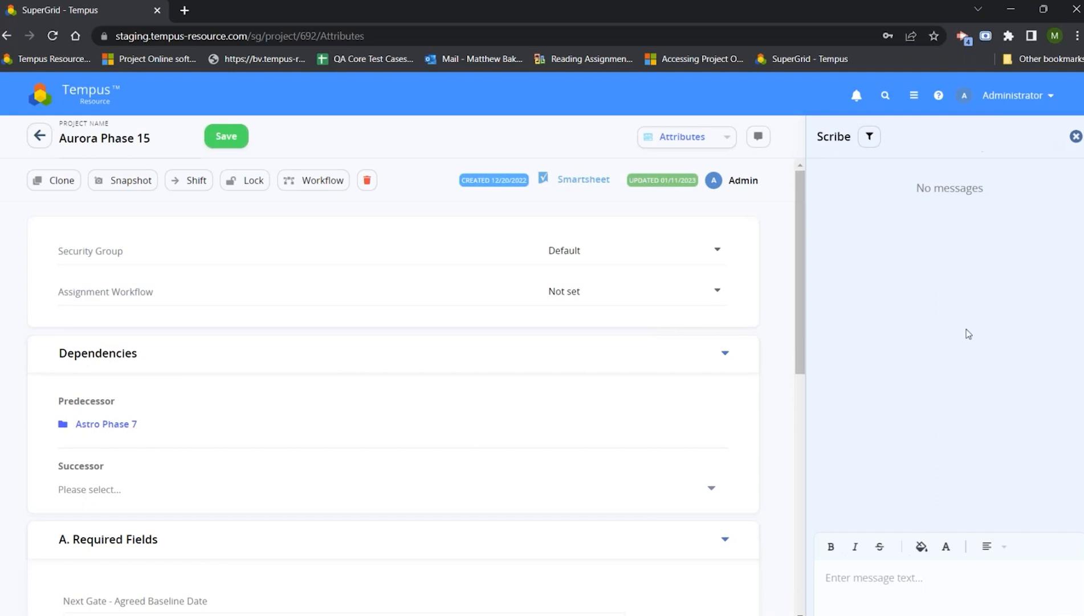
Post the Scribe message "Updated the Project Decencies of the given project", using the suggested spelling "Decencies"
left_click(840, 582)
type("I")
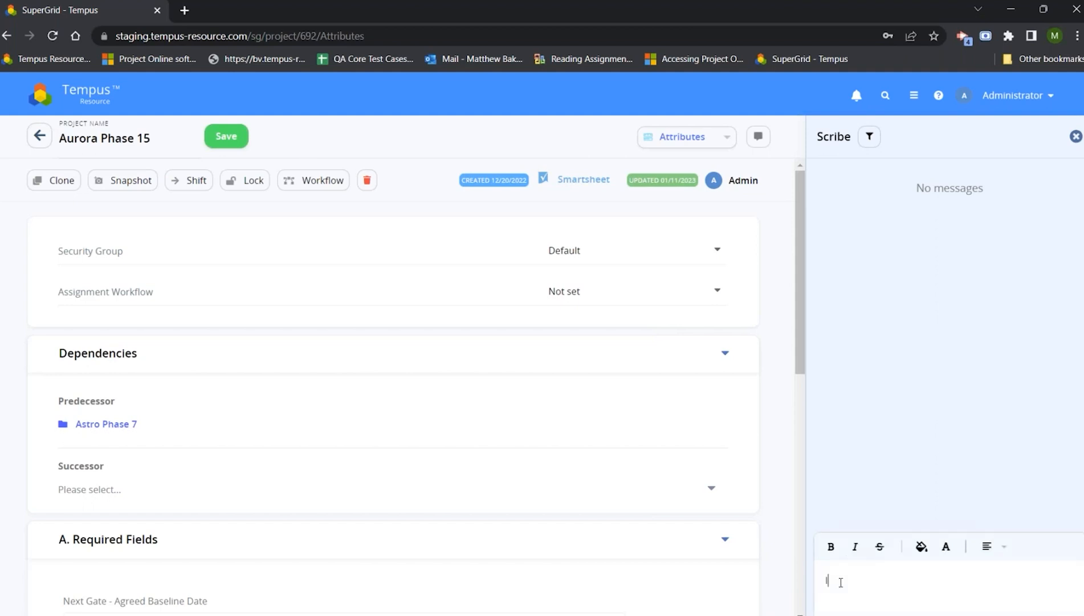
type("Updated the Project D")
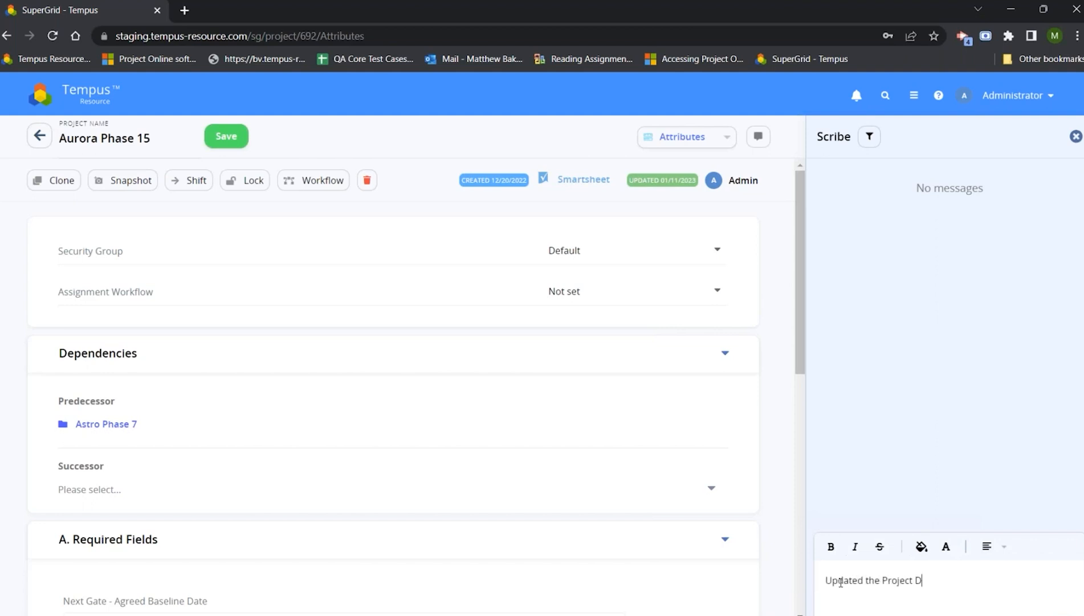
type("epenacies of the ")
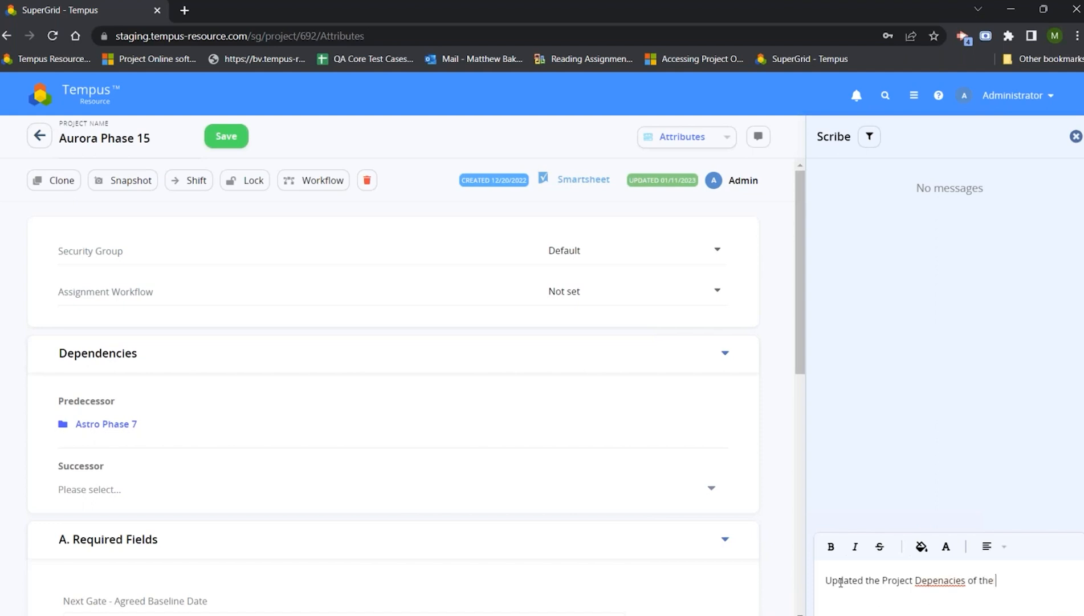
type("given project")
right_click(946, 581)
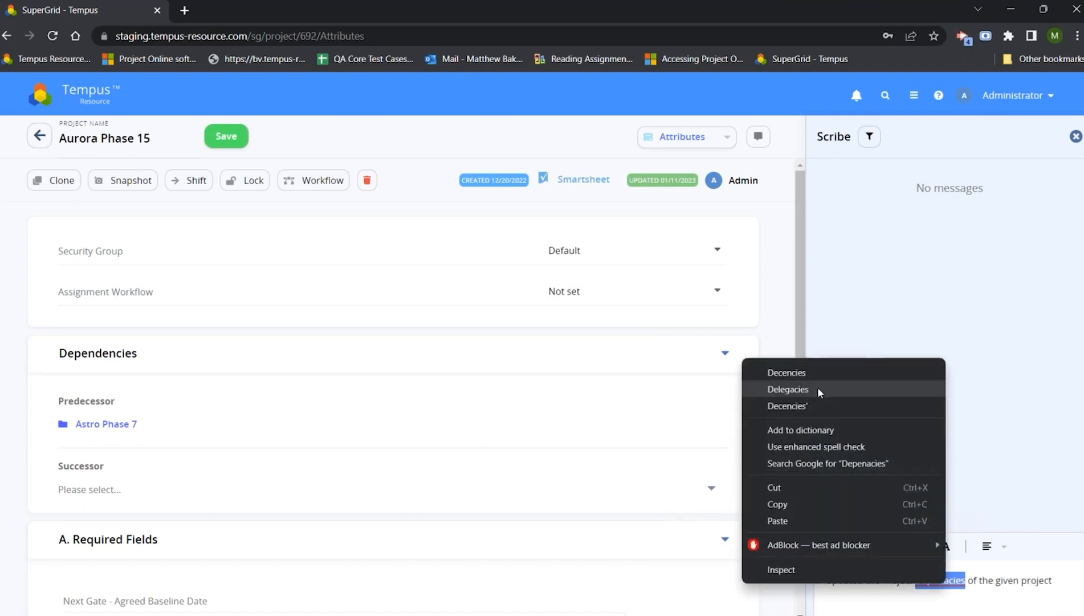
left_click(813, 372)
key("Return")
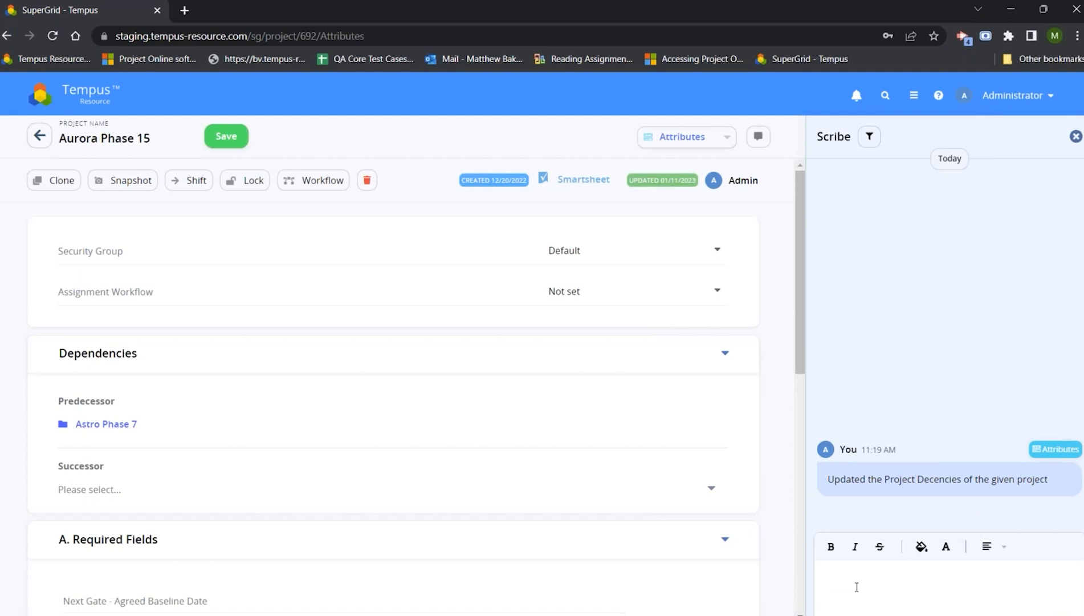
Look at the tags available for a new Scribe message without applying any
left_click(826, 579)
left_click(846, 606)
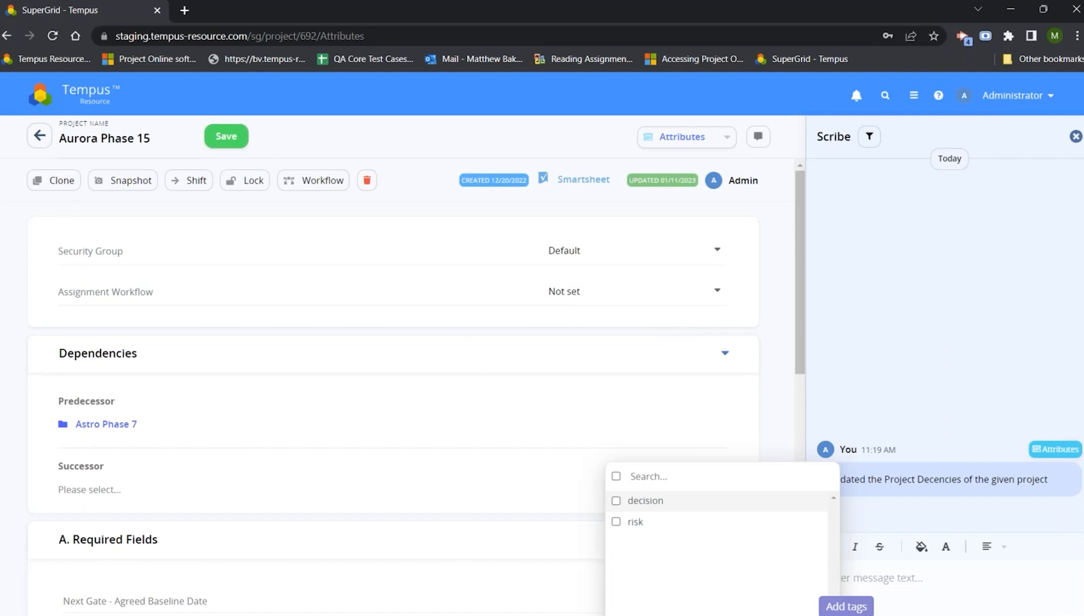
left_click(893, 583)
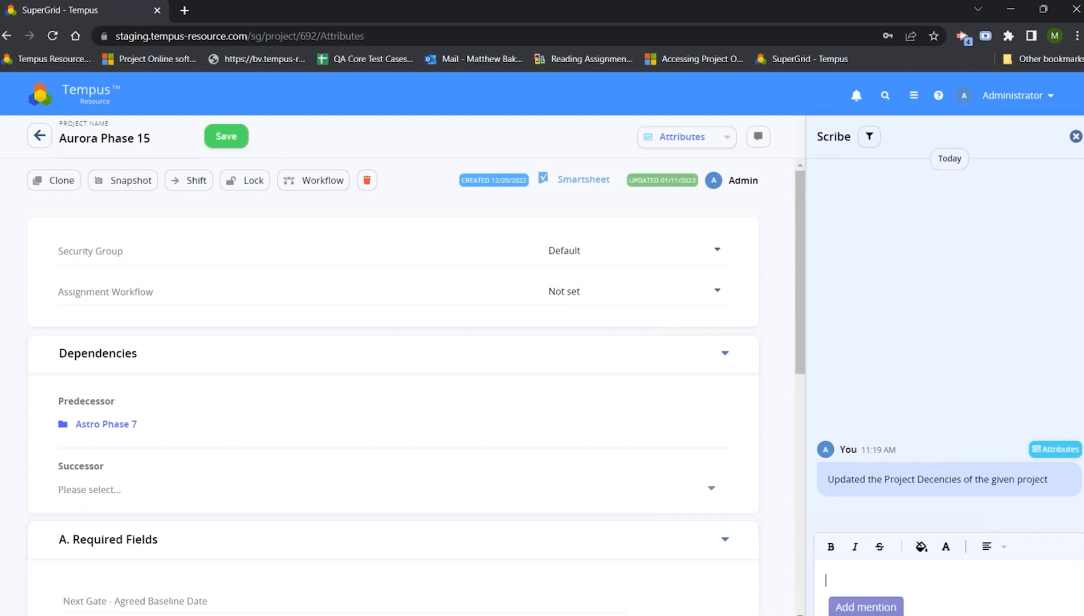
Add a mention of Administrator to a new Scribe message
left_click(865, 607)
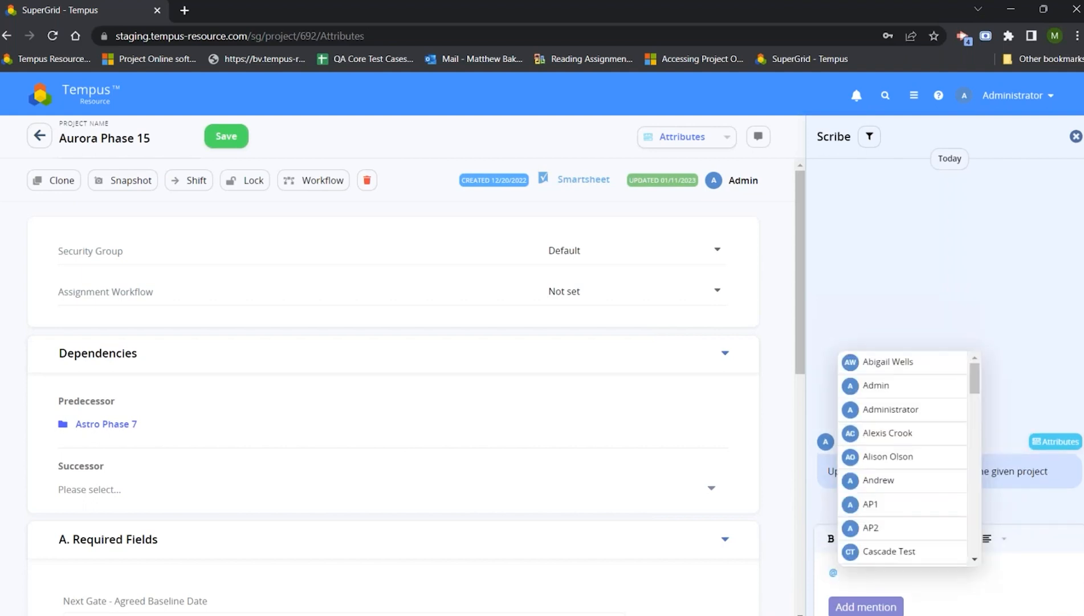
scroll(887, 453, "down", 2)
scroll(885, 455, "up", 2)
left_click(895, 415)
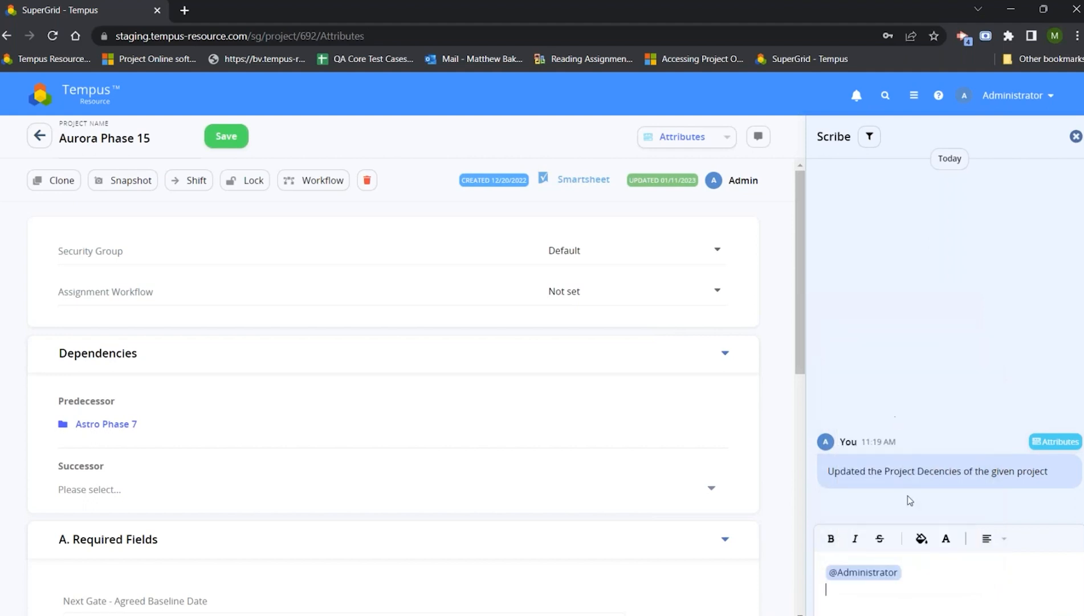
Write "Please Review the Security Group of the Project" below the mention and send the message
key("Return")
type("Please Review the Secuirt")
key("BackSpace")
key("BackSpace")
key("BackSpace")
key("BackSpace")
type("rity Group")
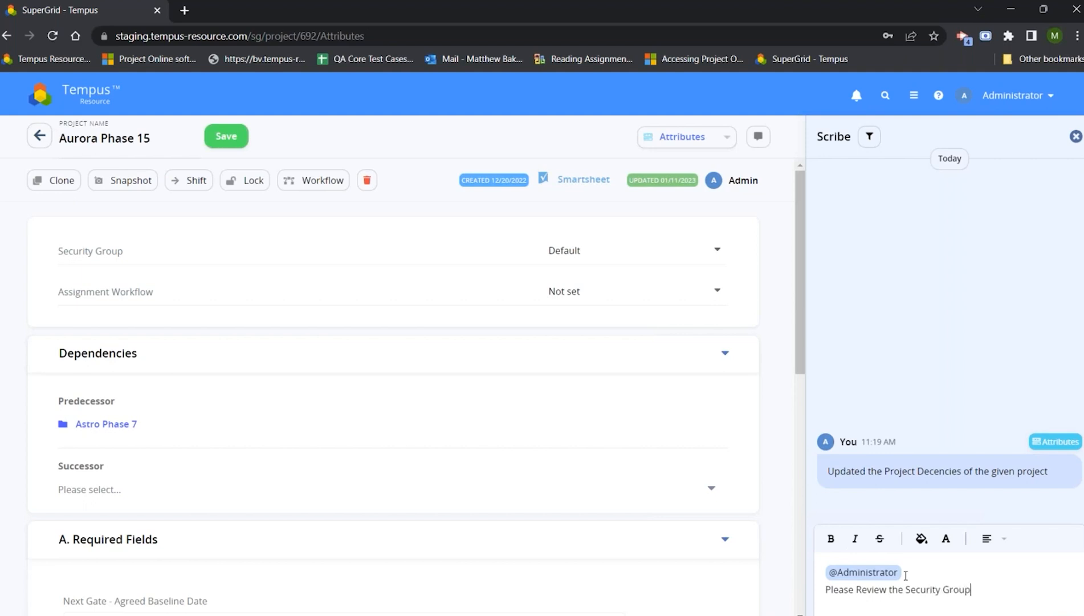
type(" of the Project")
key("Return")
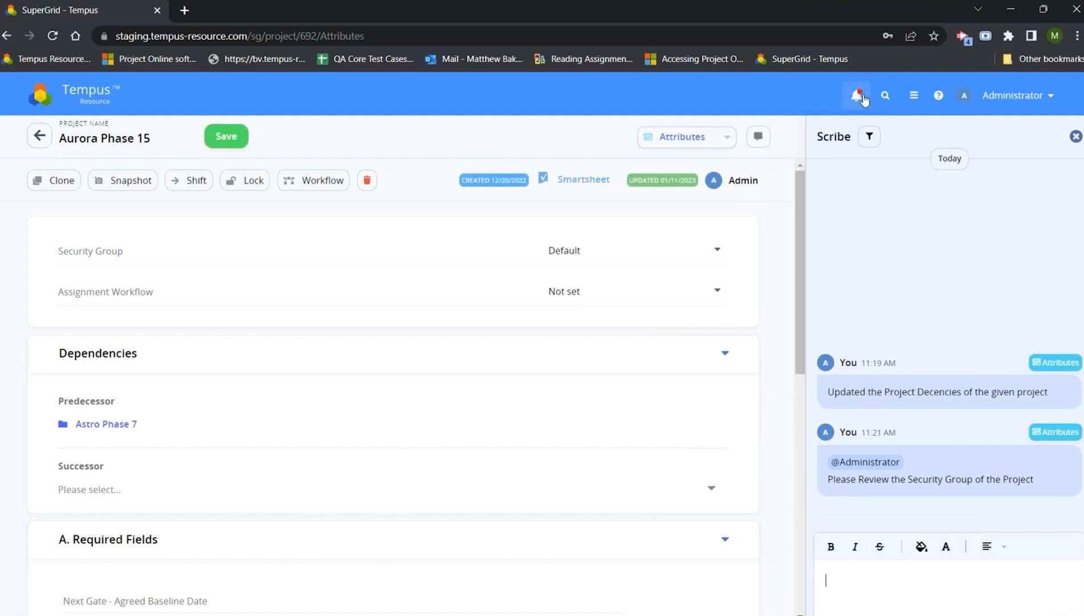
From Roadmap Management, open the Aurora Phase 15 Attributes mention in the notifications and bring up the actions of its first Scribe message
left_click(94, 111)
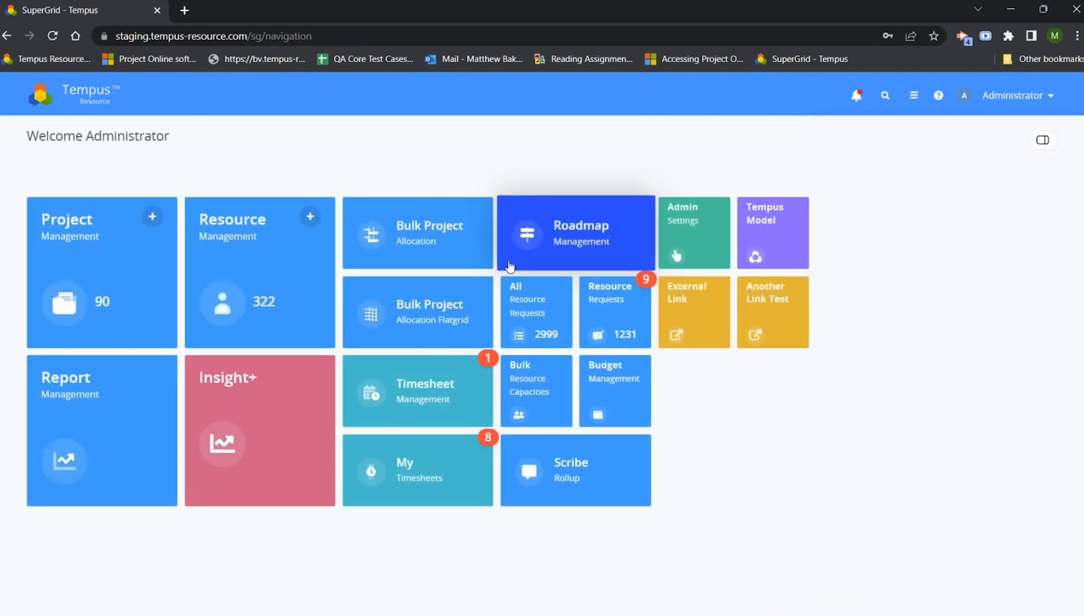
left_click(606, 233)
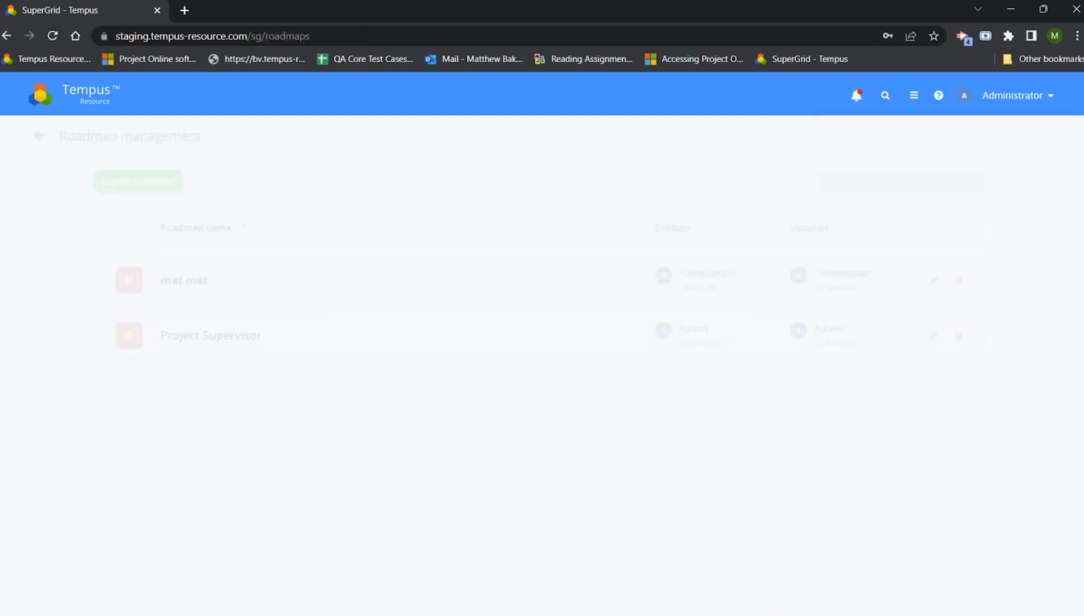
left_click(857, 96)
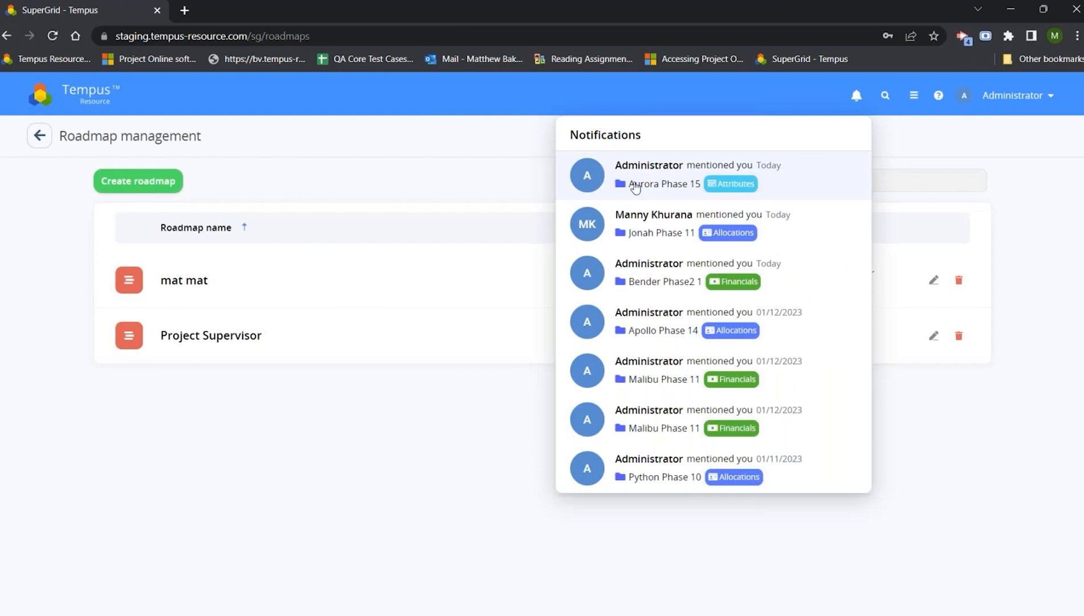
left_click(766, 189)
mouse_move(1071, 432)
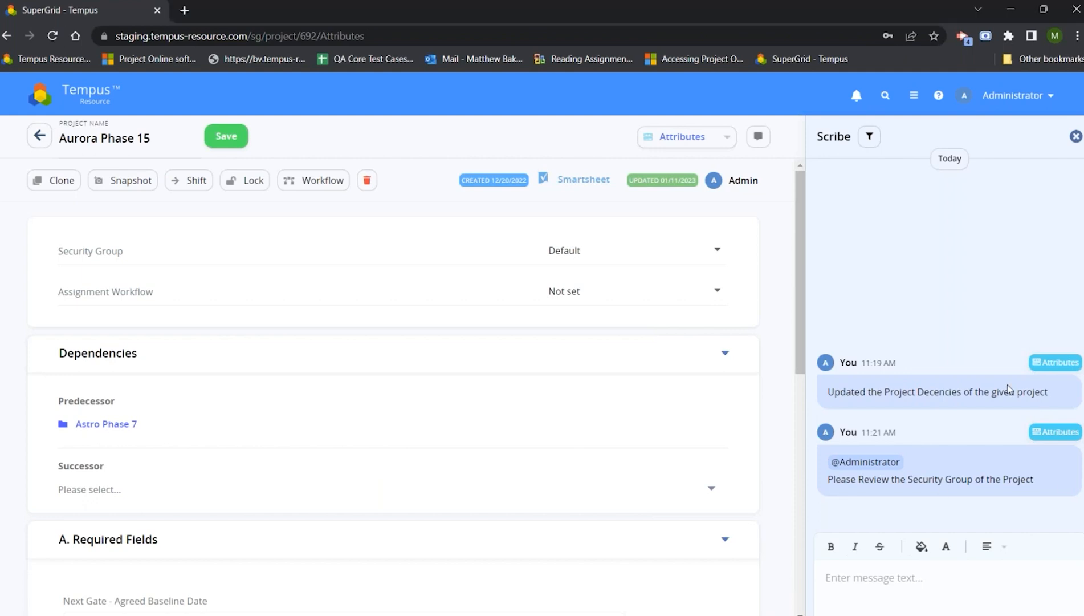
mouse_move(1020, 394)
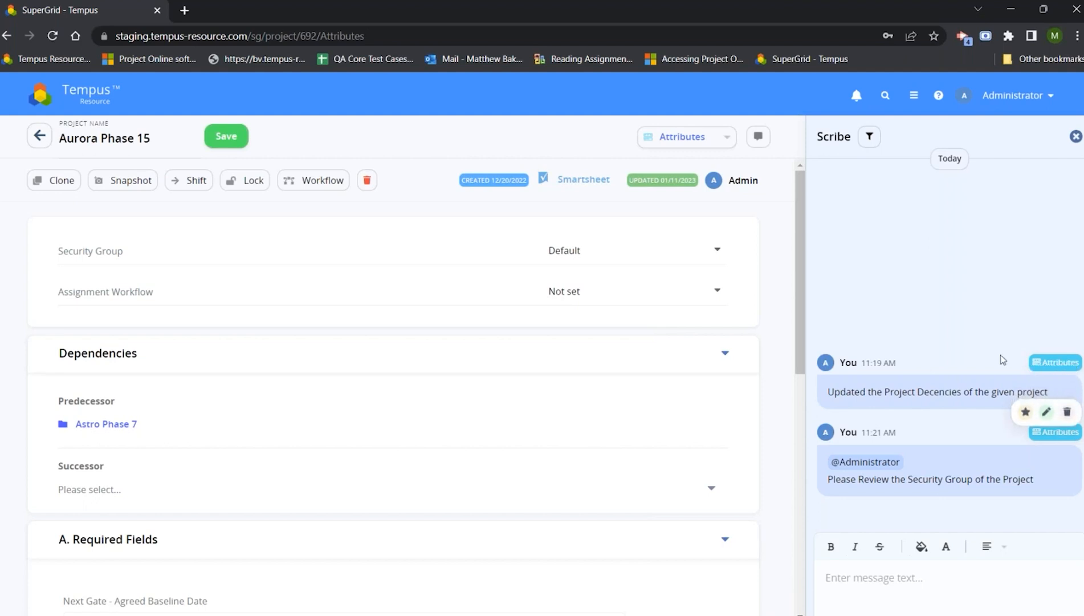
Try the Scribe filters for private and starred messages and switch both off again
left_click(870, 138)
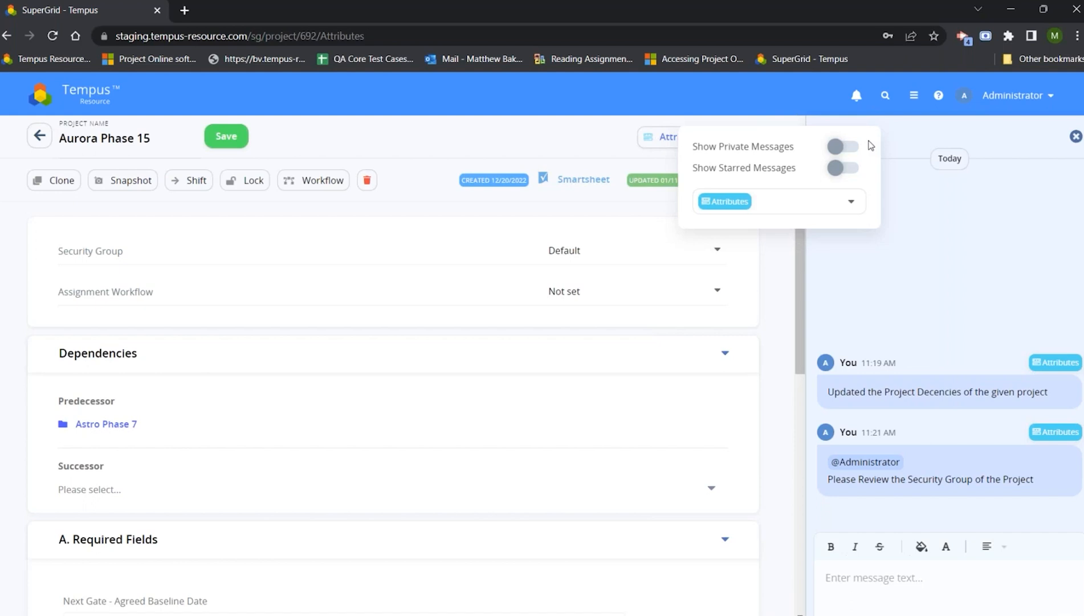
left_click(839, 148)
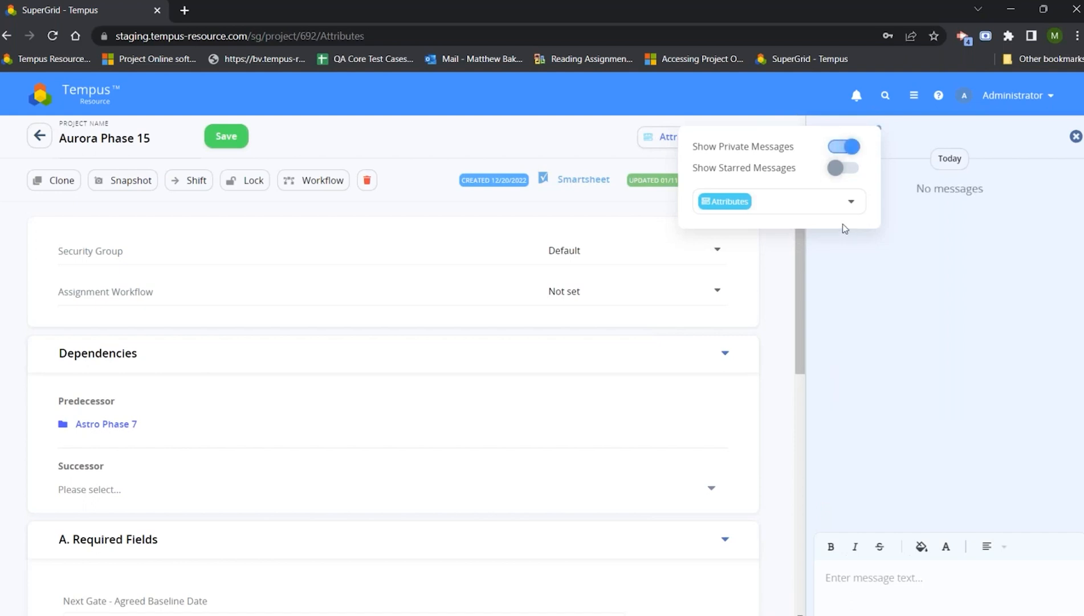
left_click(842, 167)
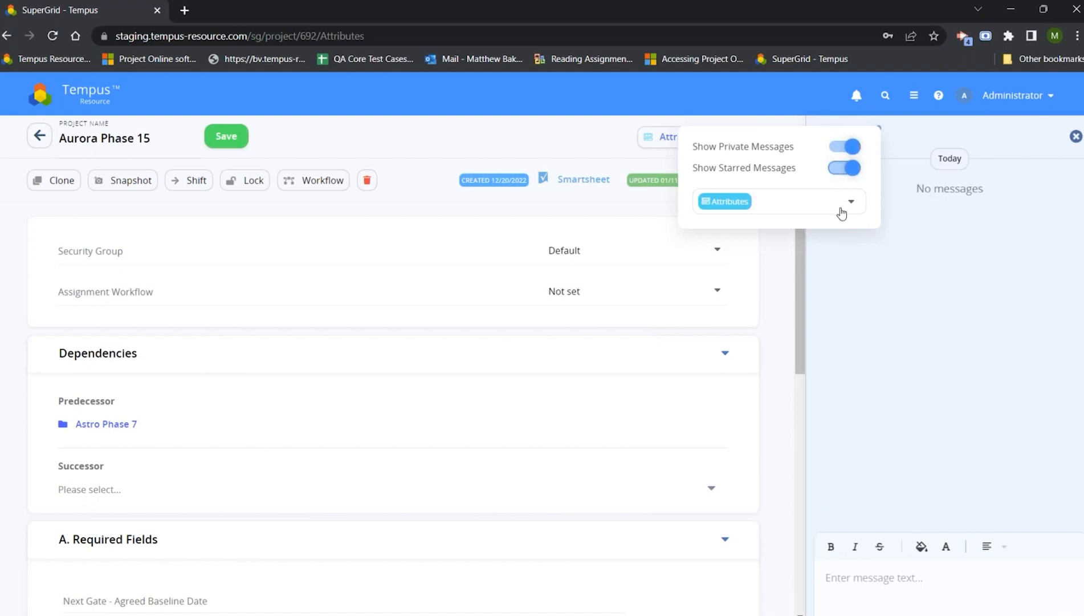
left_click(846, 168)
left_click(847, 147)
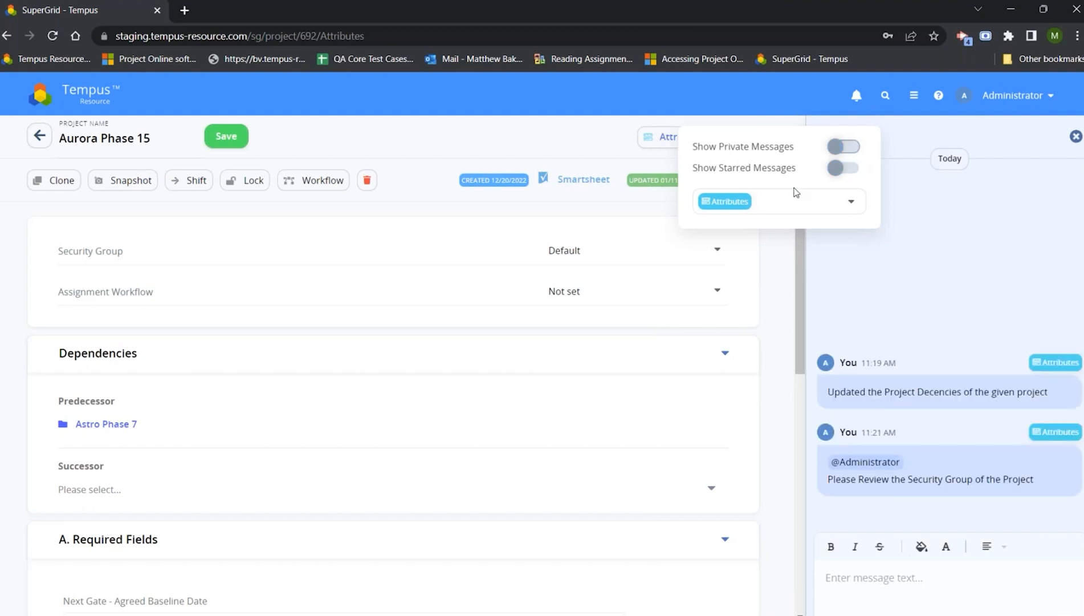
Add Allocations and Build Team to the sections included in the Scribe message filter
left_click(788, 205)
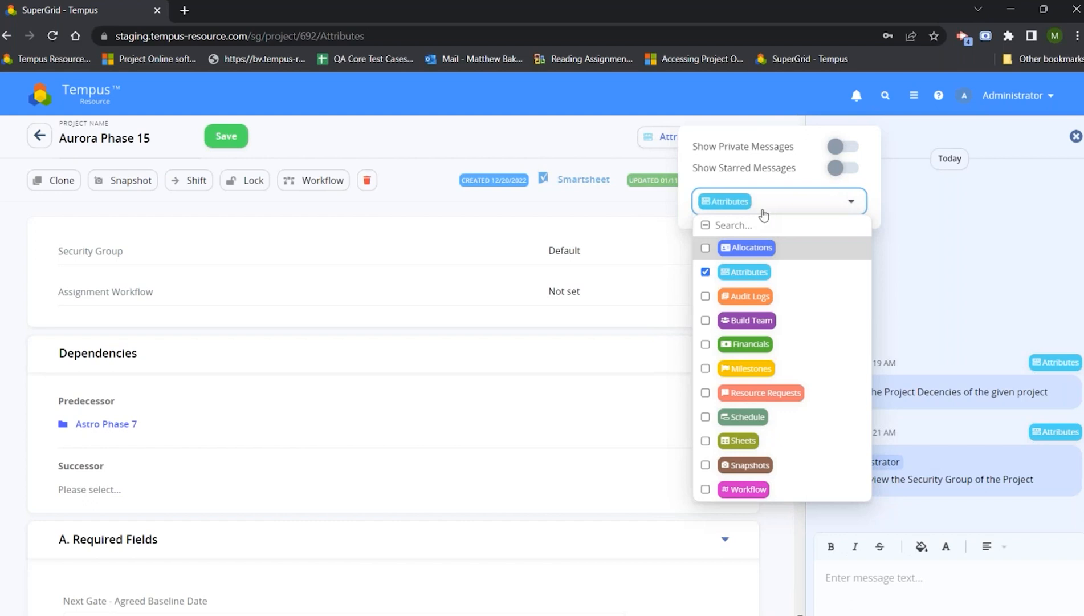
left_click(706, 249)
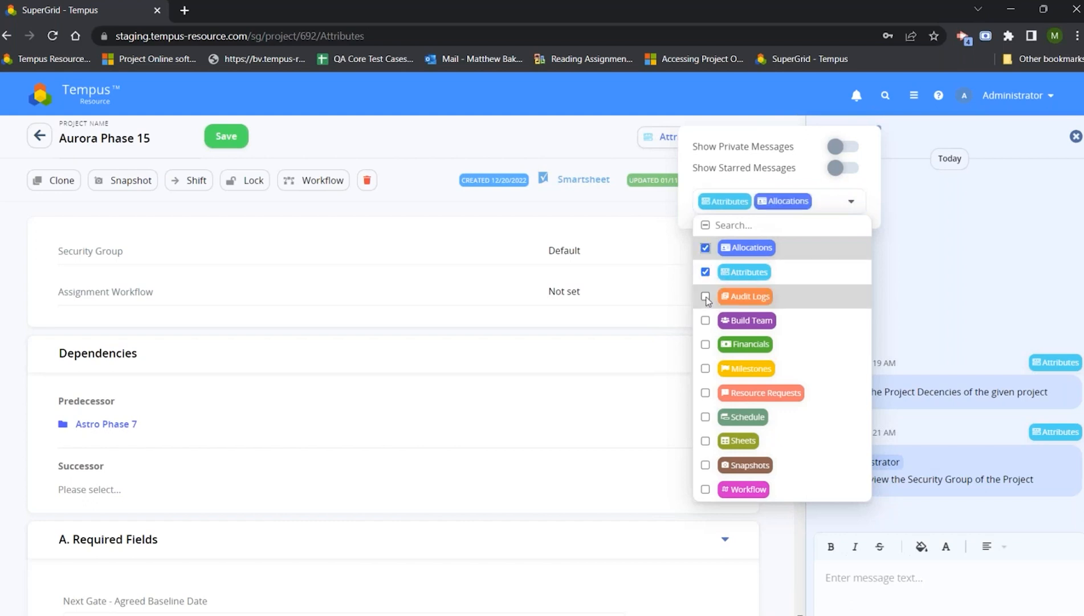
left_click(705, 320)
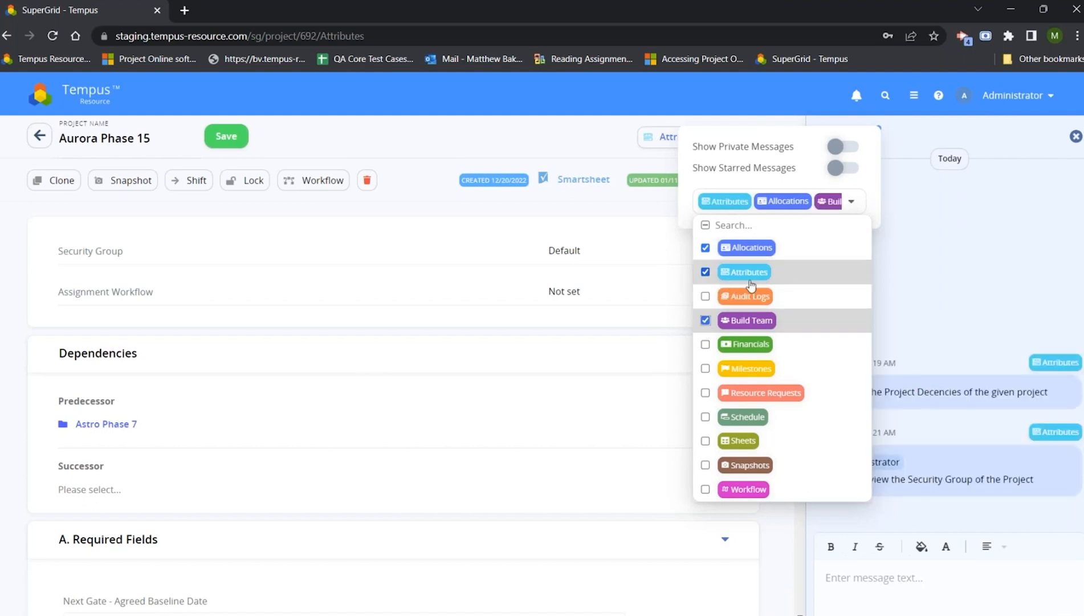
left_click(940, 293)
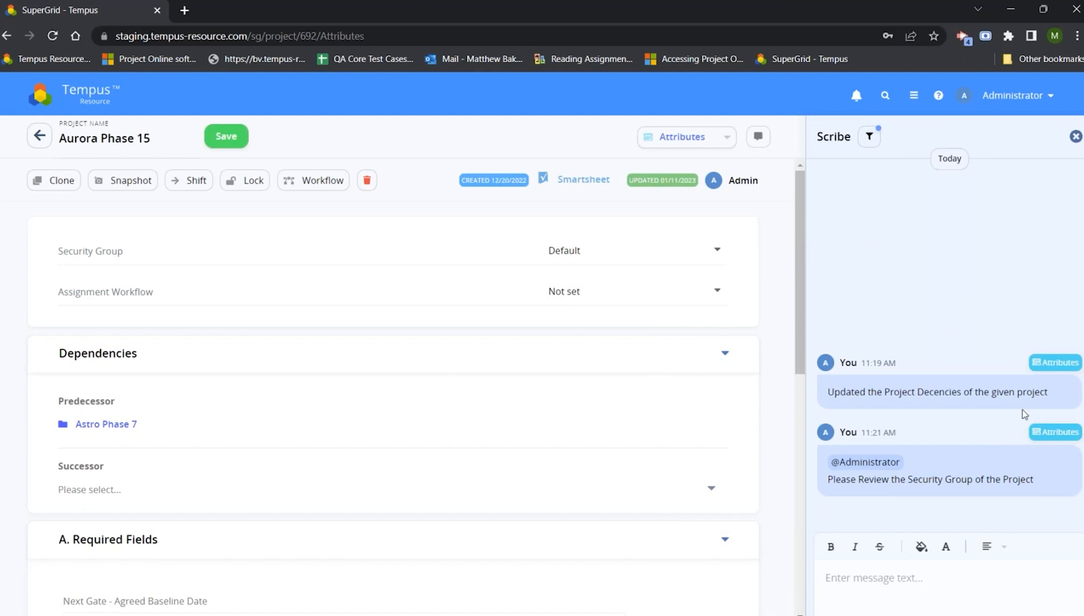
mouse_move(1042, 368)
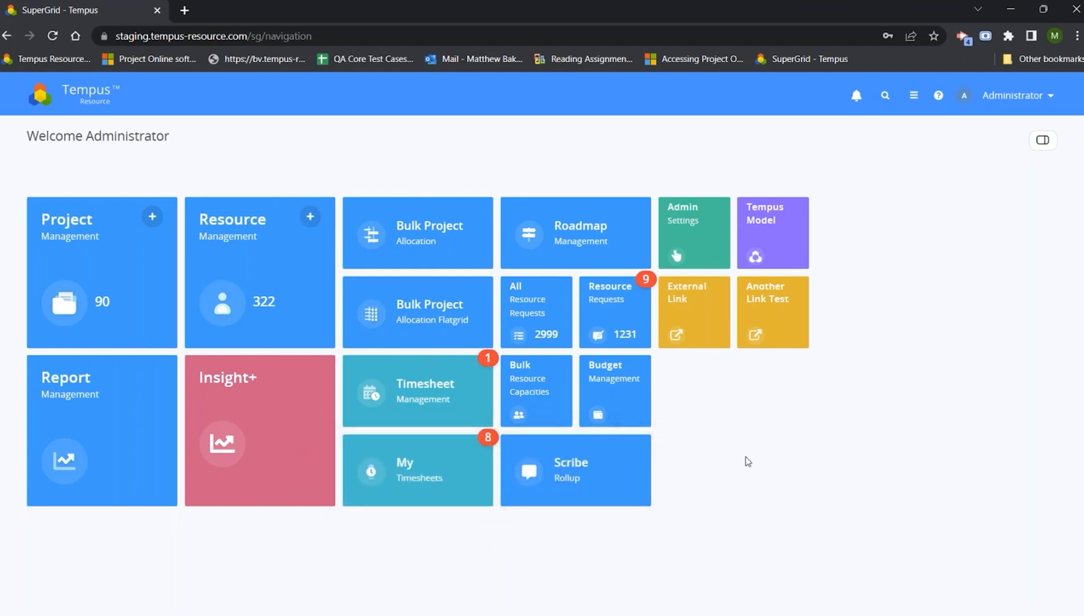
Open the Scribe Rollup and review the messages listed across all projects and their sections
left_click(614, 497)
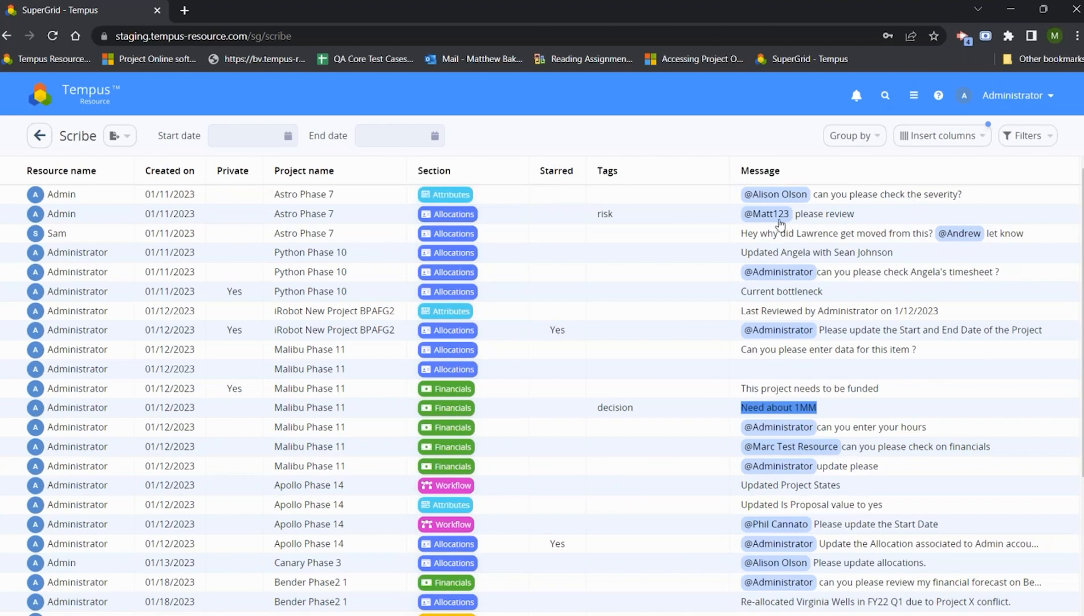
scroll(781, 262, "down", 3)
scroll(781, 262, "up", 3)
scroll(483, 274, "down", 3)
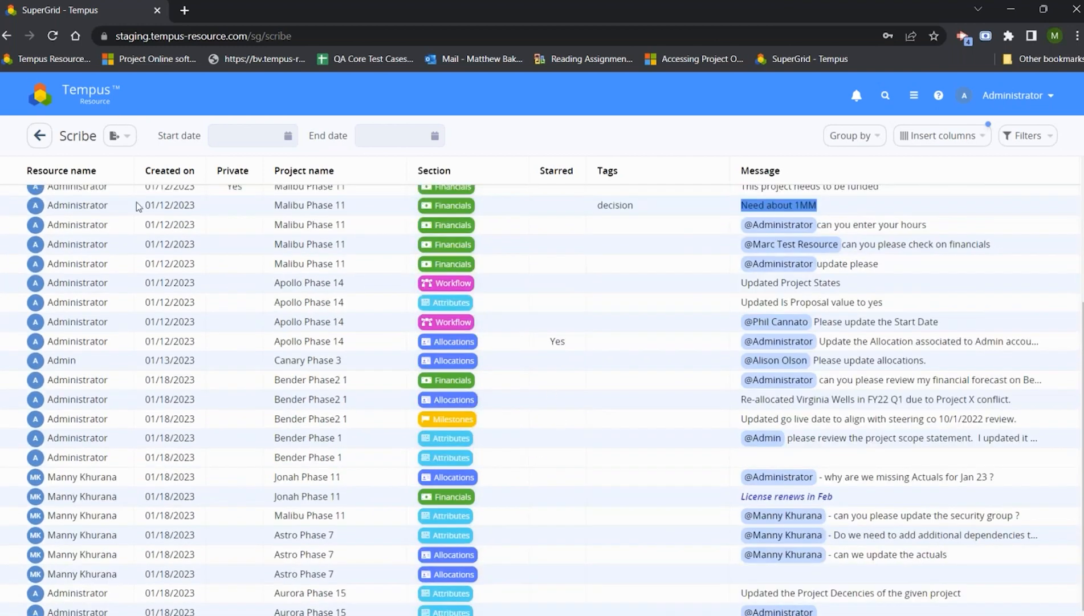
mouse_move(71, 327)
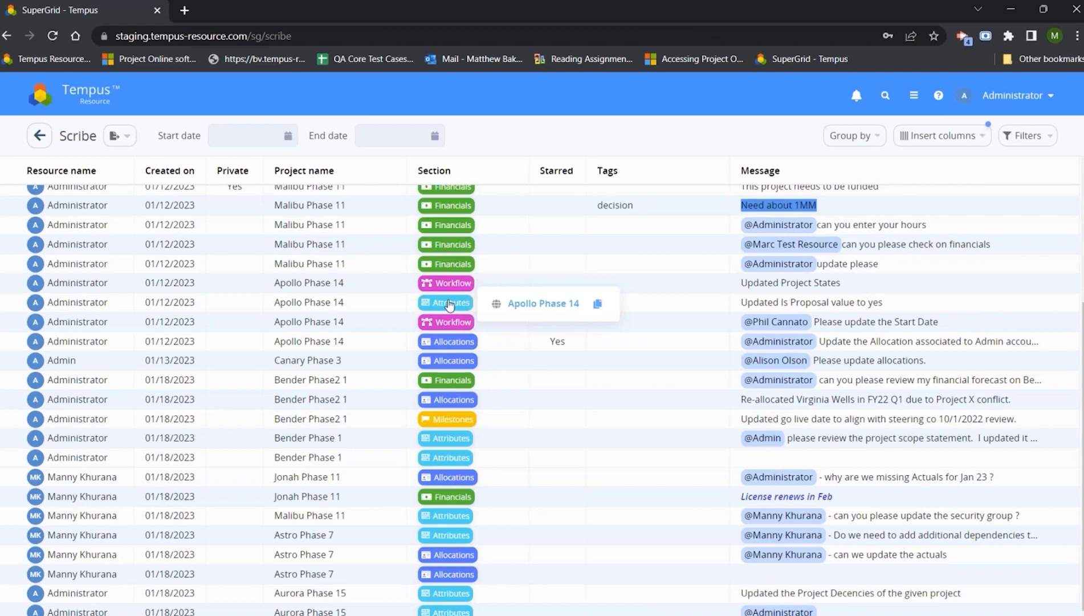
Limit the Scribe messages to the period from 01/09/2023 to 01/13/2023
left_click(226, 137)
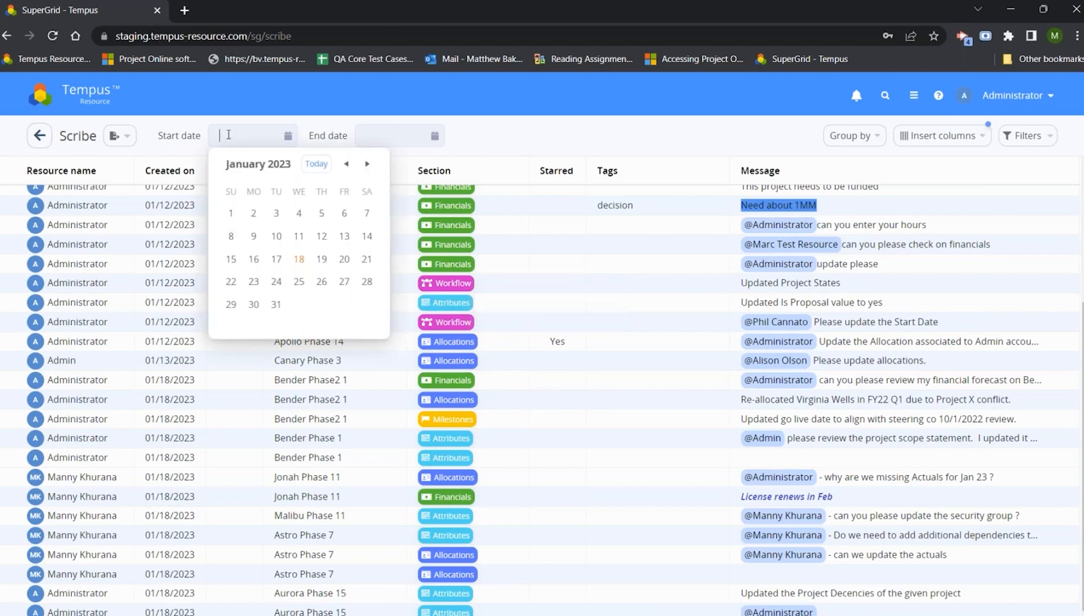
left_click(254, 236)
left_click(386, 132)
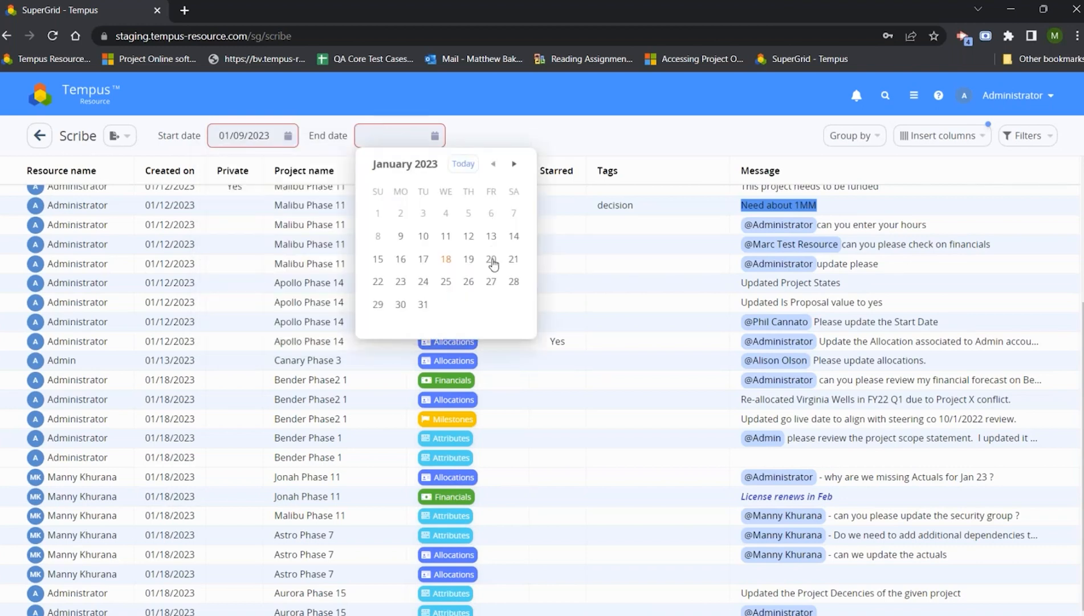
left_click(492, 236)
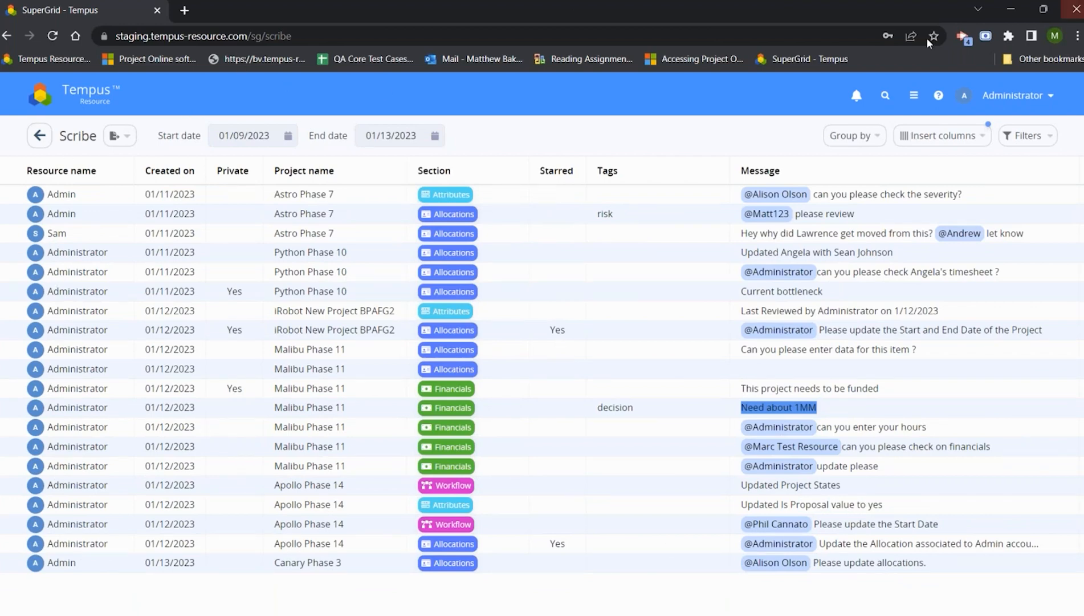
Examine the grouping choices and the columns available for the Scribe Rollup
mouse_move(357, 331)
left_click(854, 139)
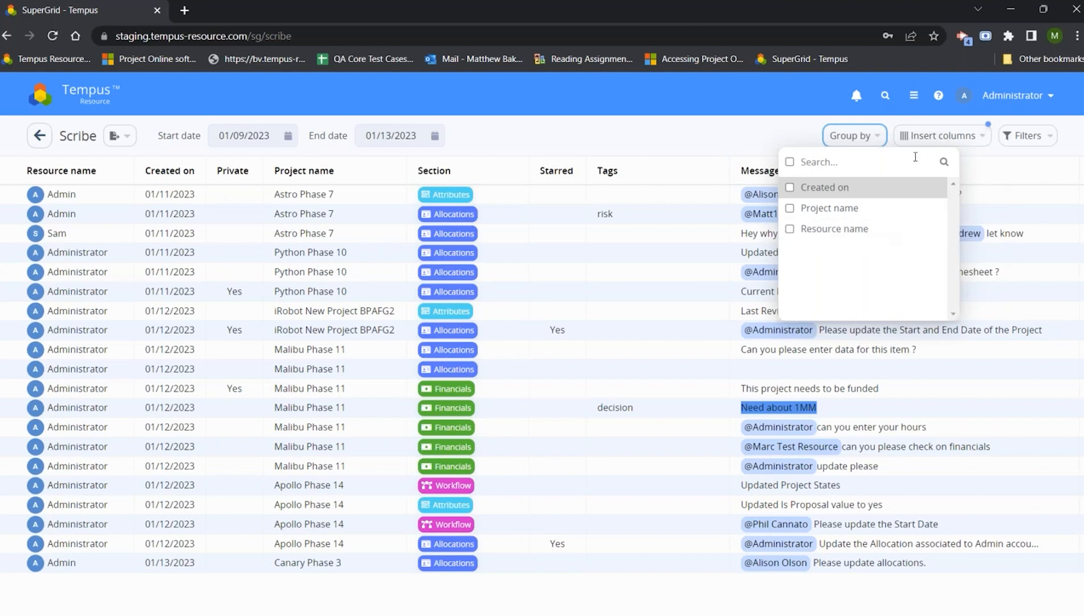
left_click(941, 135)
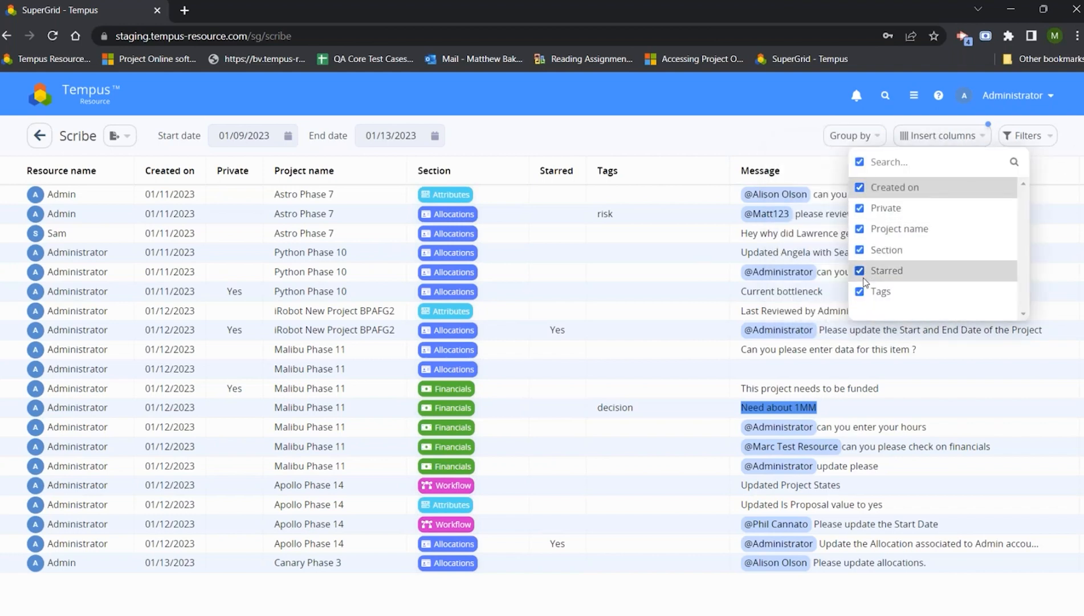
Filter the Scribe Rollup to messages from the Allocations, Attributes and Schedule sections
left_click(1041, 138)
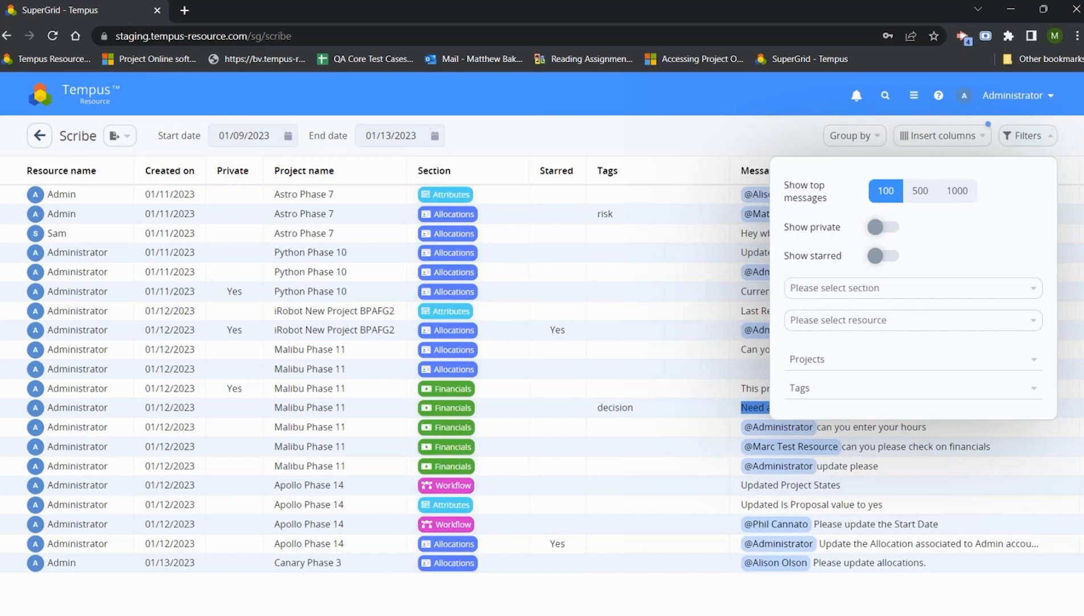
left_click(985, 288)
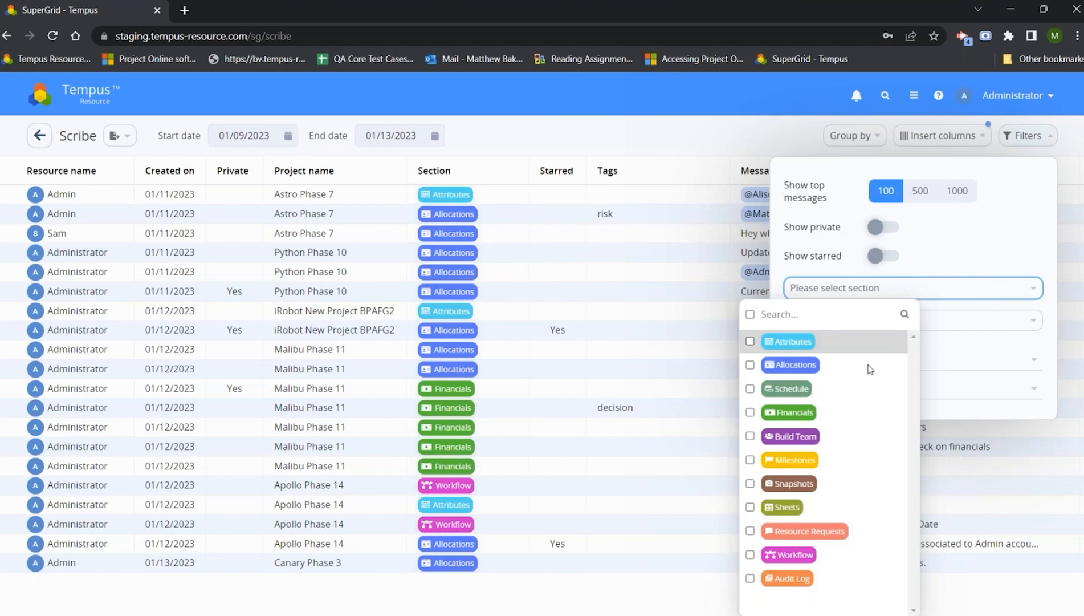
left_click(751, 365)
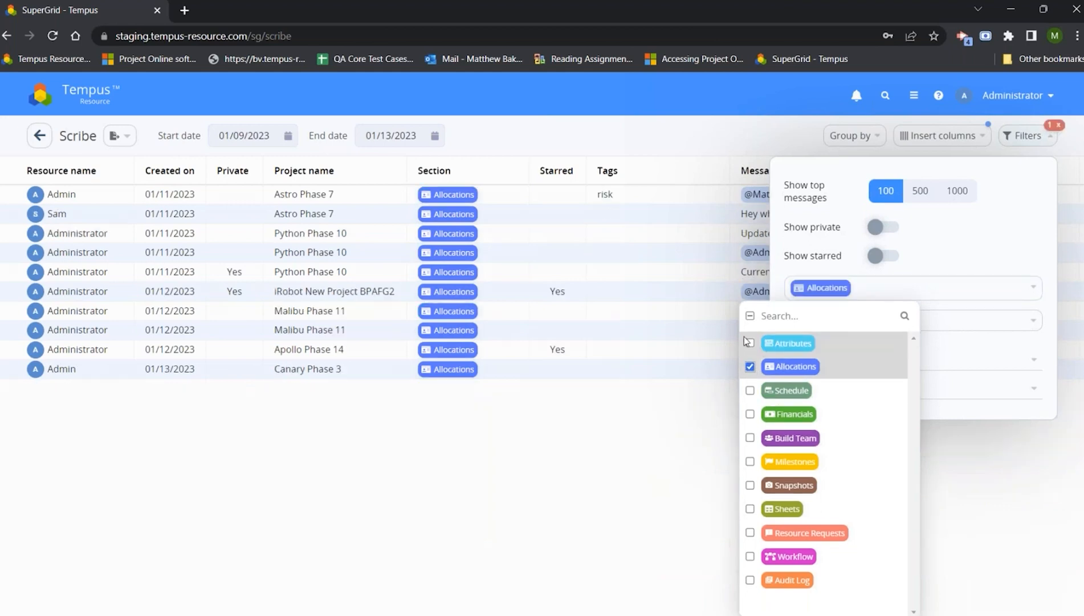
left_click(749, 342)
left_click(750, 391)
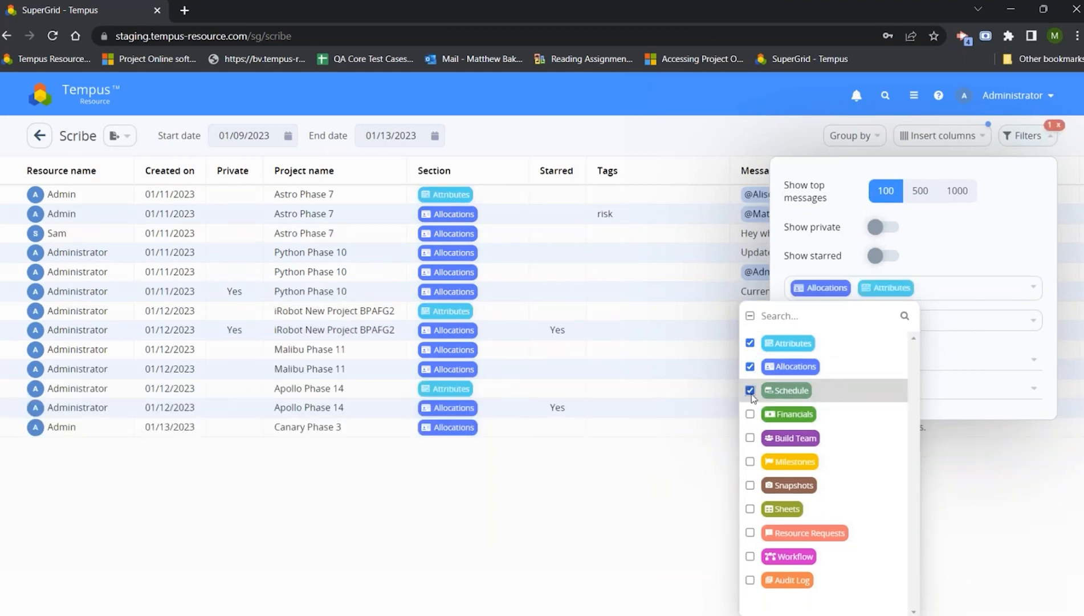
left_click(854, 189)
Check the resource filter choices and the export formats offered for the filtered Scribe messages
left_click(849, 322)
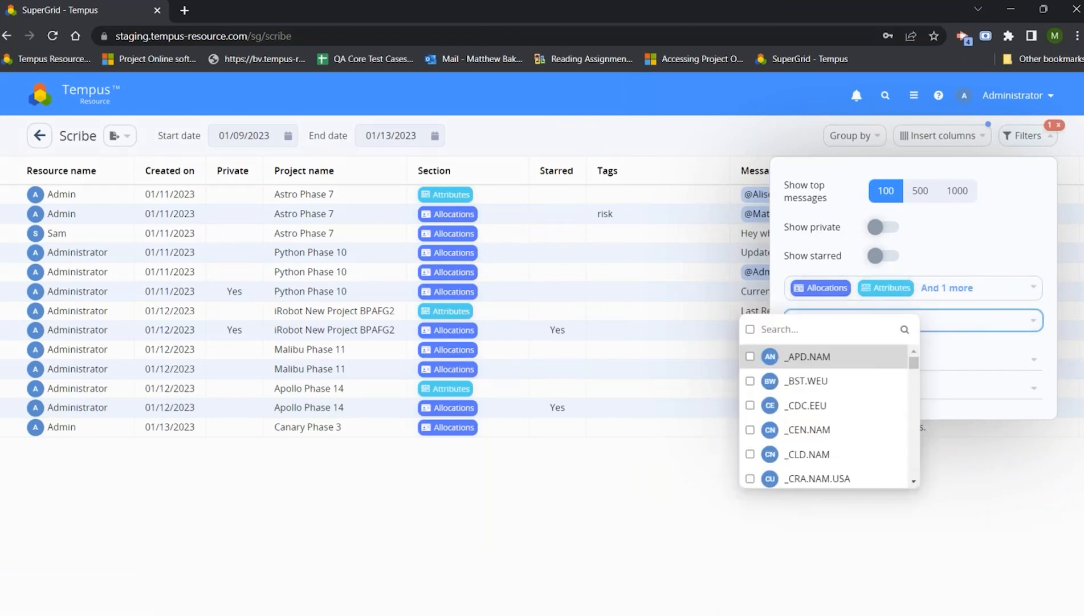
left_click(850, 186)
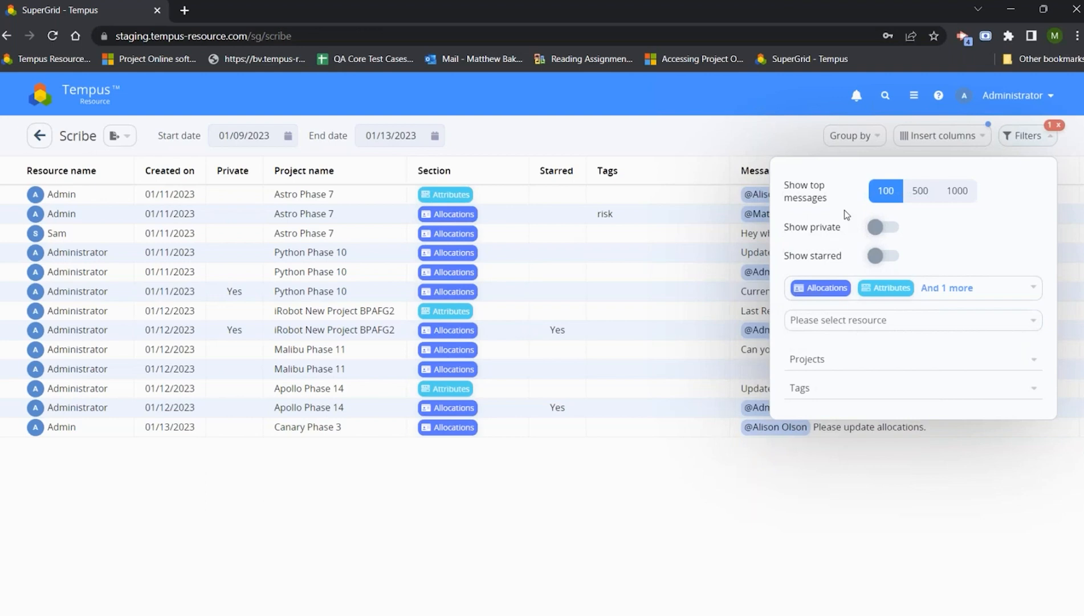
left_click(731, 140)
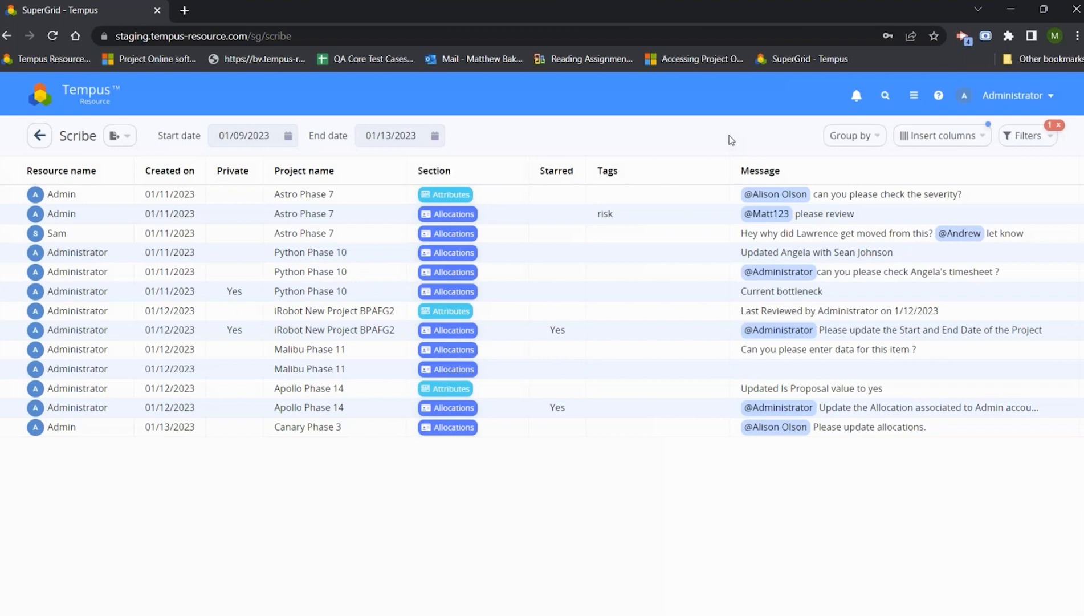
left_click(132, 137)
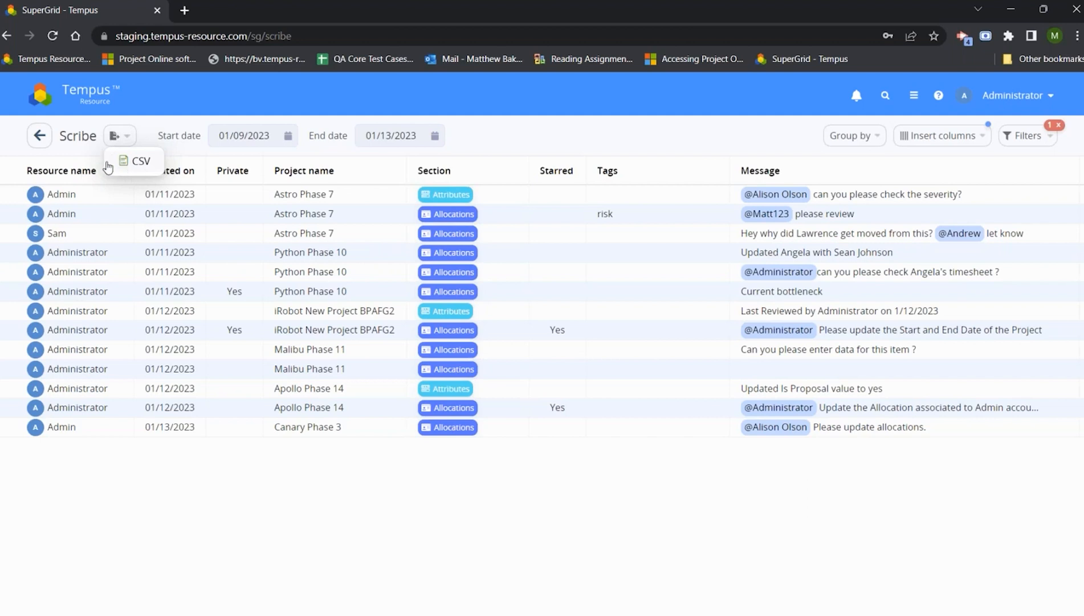
left_click(102, 93)
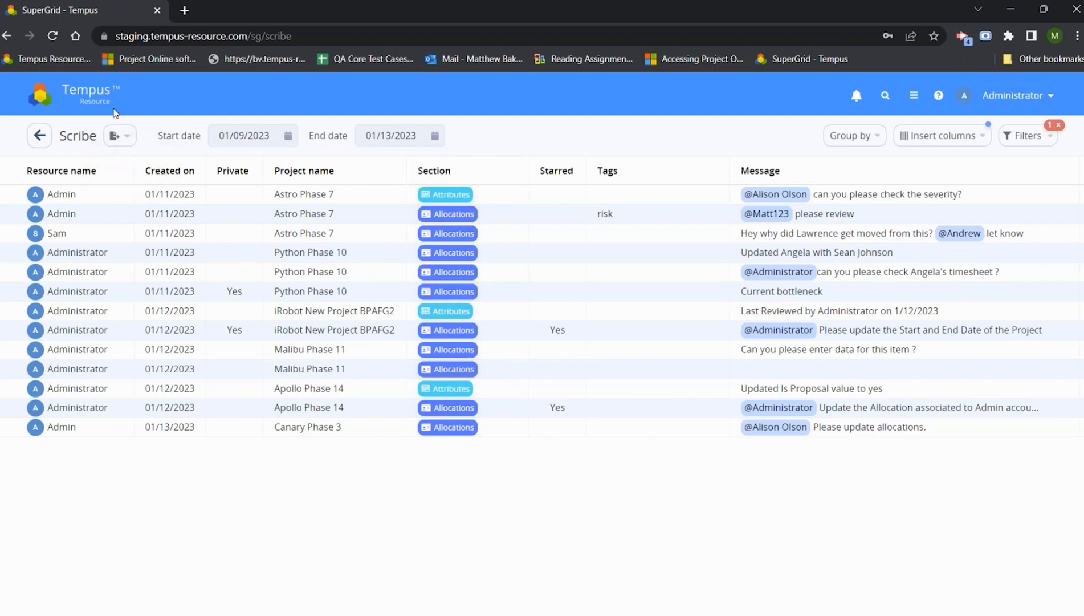
Open the Astro Phase 7 project from Project Management, close its Scribe panel and switch to its Allocations section
left_click(83, 102)
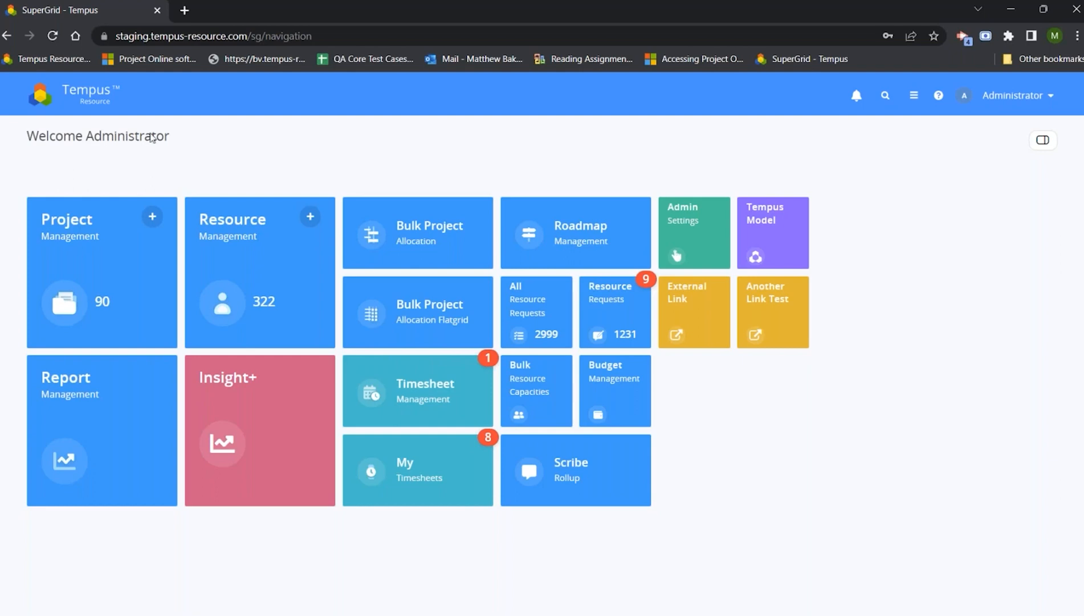
left_click(109, 256)
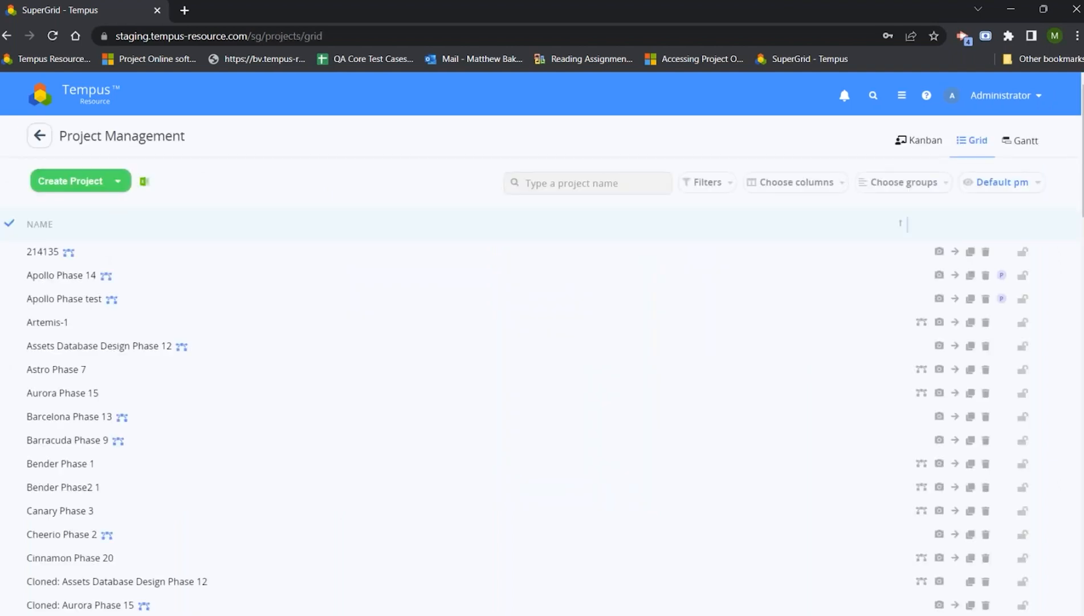
left_click(51, 371)
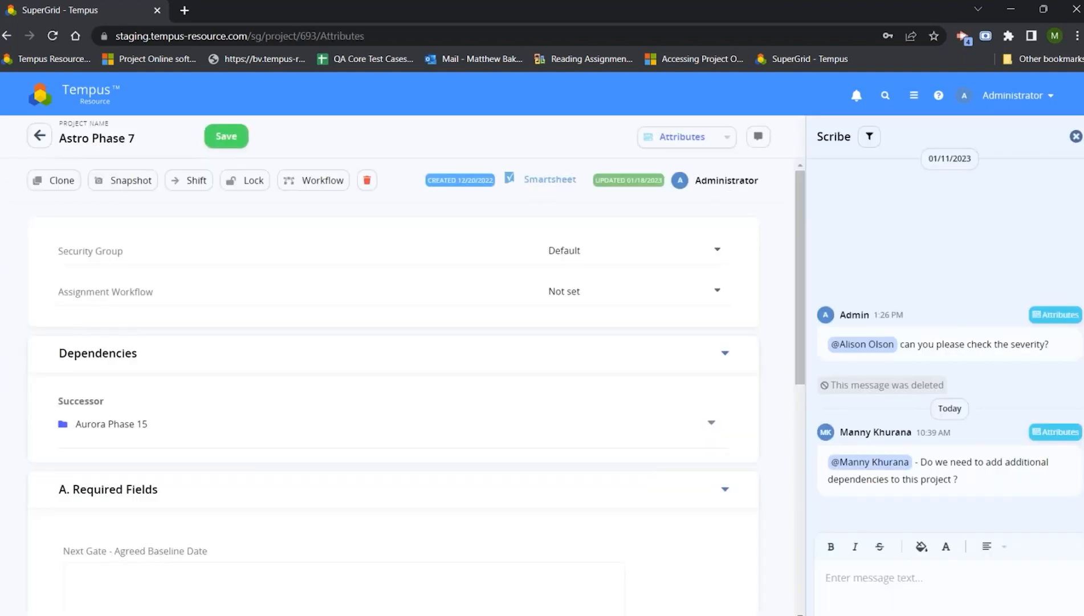
left_click(1075, 135)
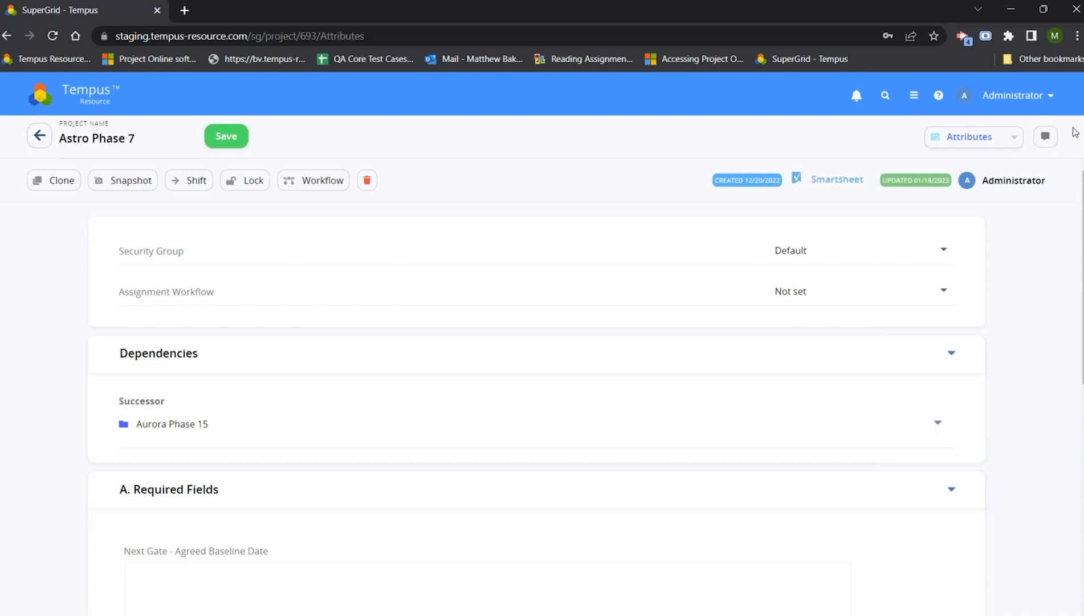
left_click(969, 140)
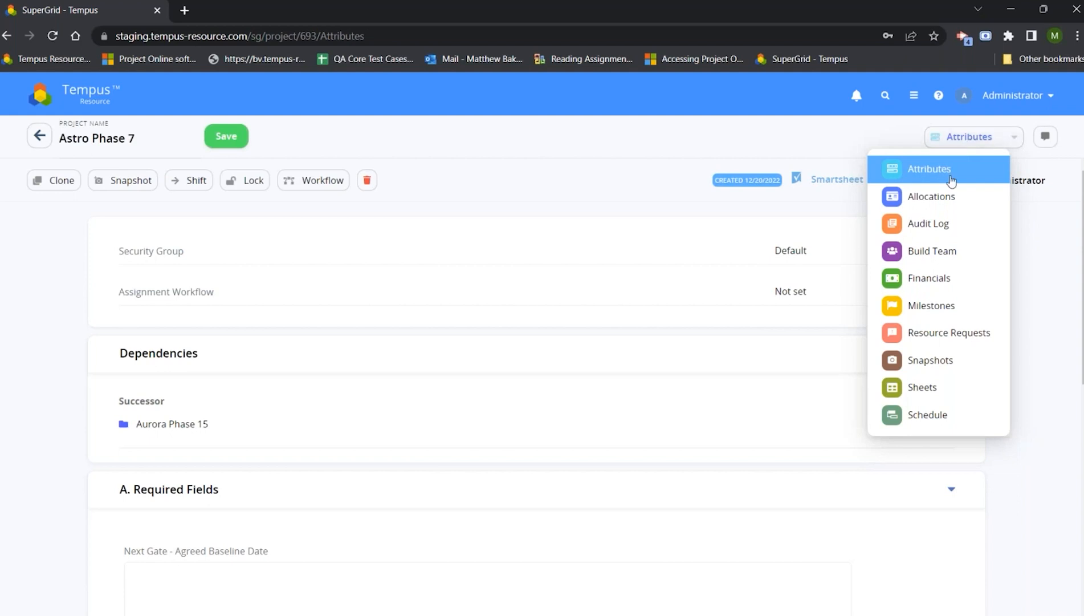
left_click(900, 203)
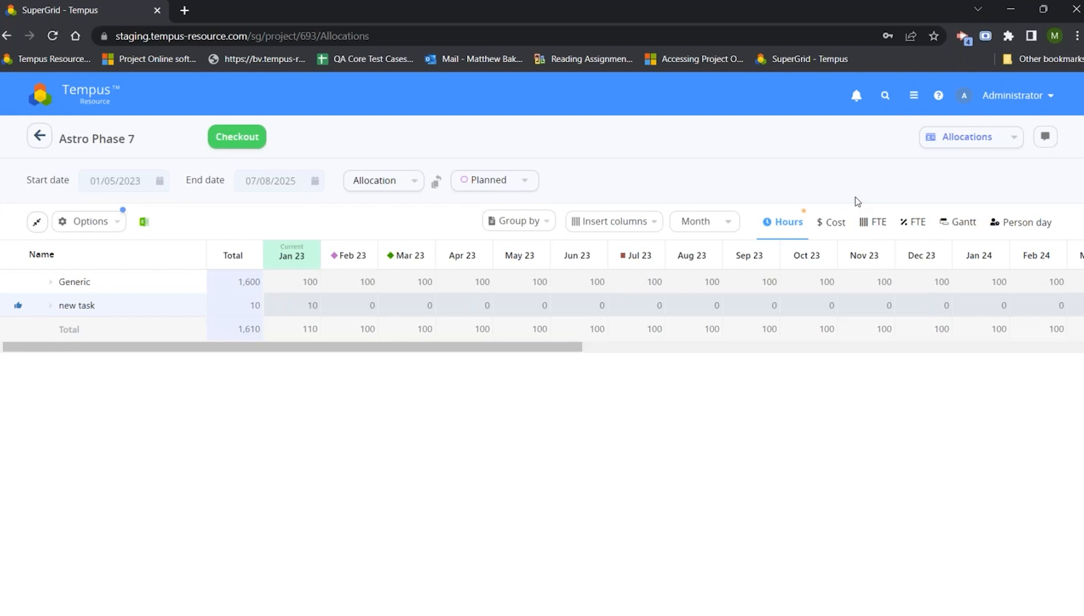
Examine the allocation or demand, planned or actual, and grouping choices of the allocation grid
left_click(376, 187)
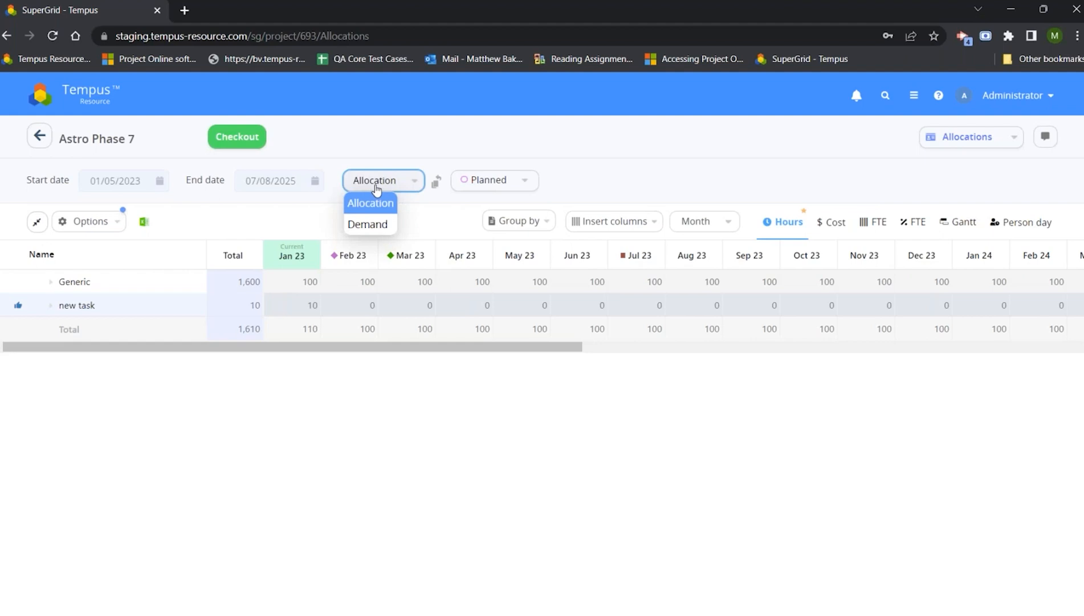
left_click(497, 185)
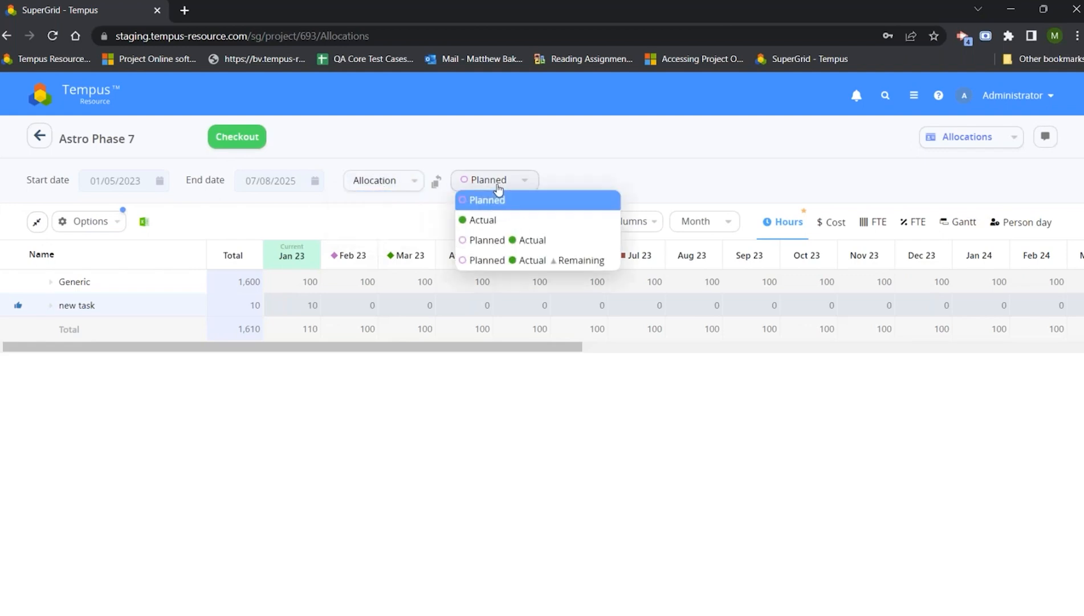
left_click(584, 175)
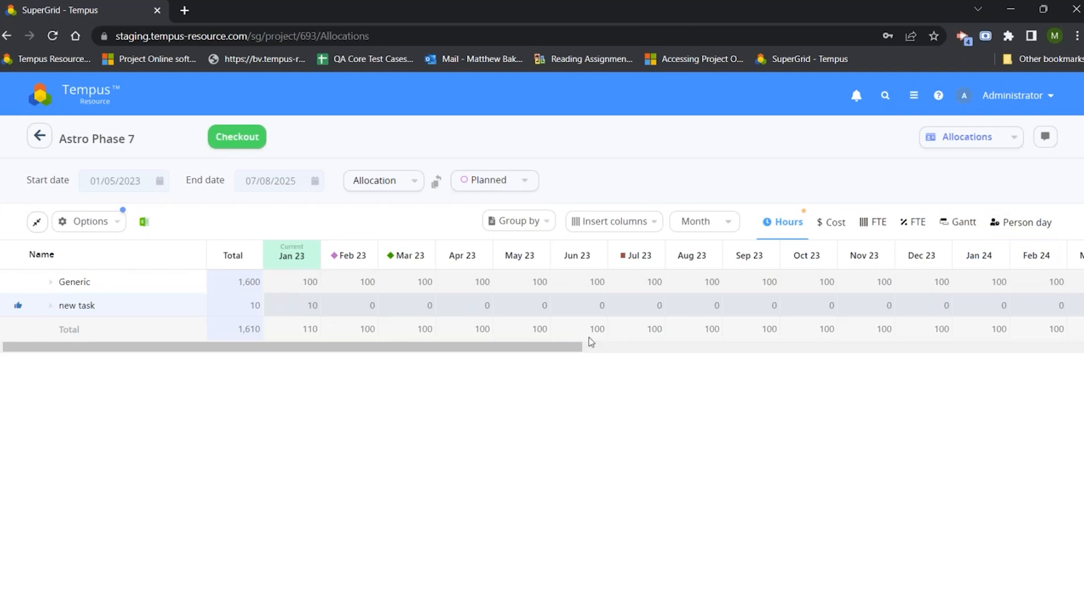
left_click(502, 227)
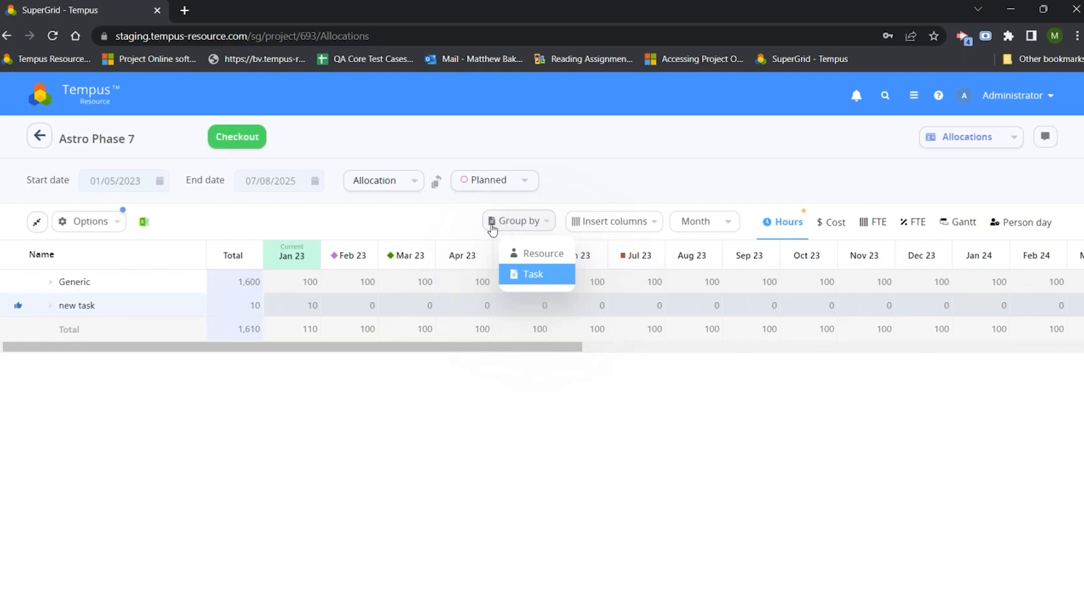
left_click(405, 224)
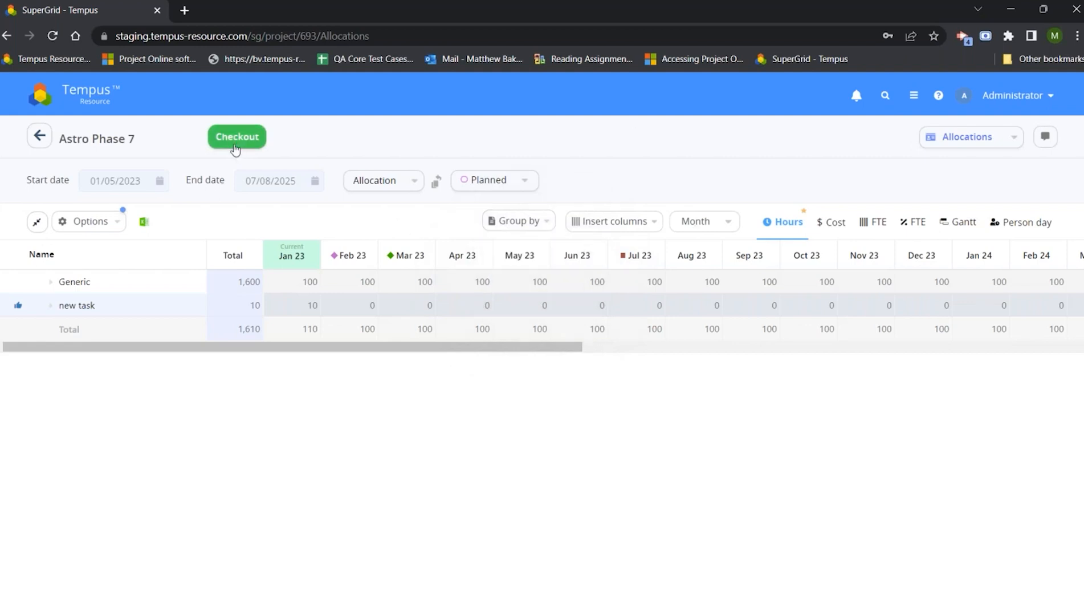
Check out Astro Phase 7 and group its allocations by resource
left_click(217, 136)
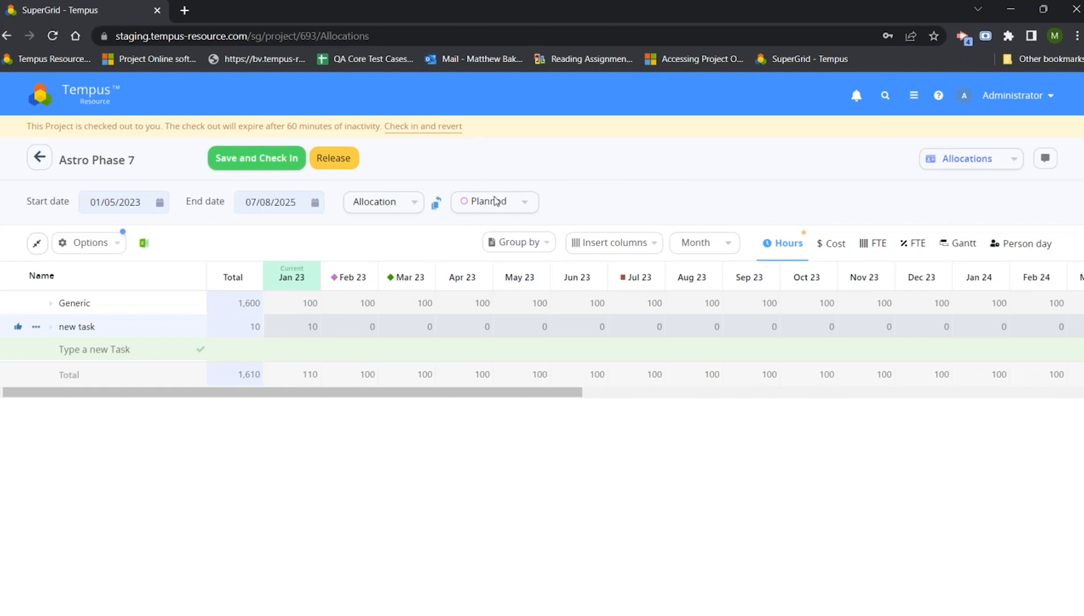
left_click(520, 249)
left_click(538, 274)
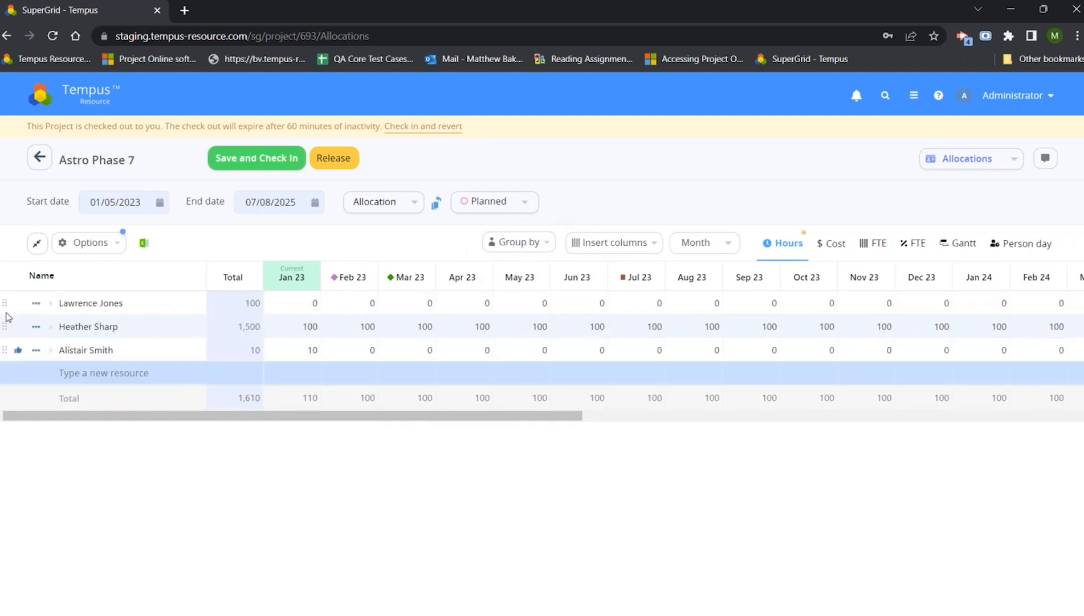
Move the first resource to the end of the list and the 10-hour resource to the first row, then save and check in
left_click_drag(5, 303, 8, 358)
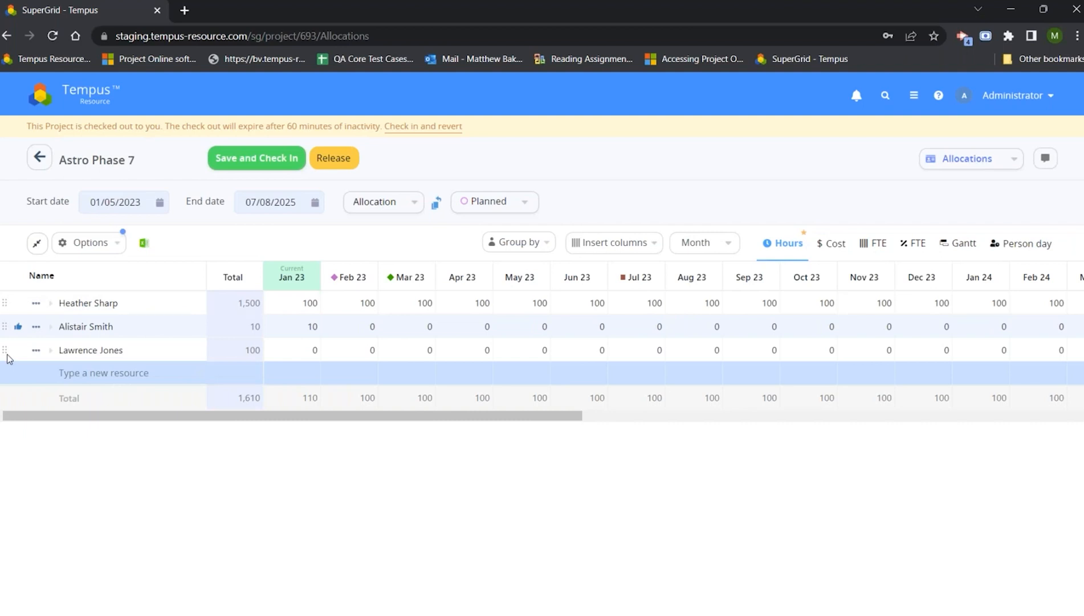
left_click_drag(5, 326, 3, 303)
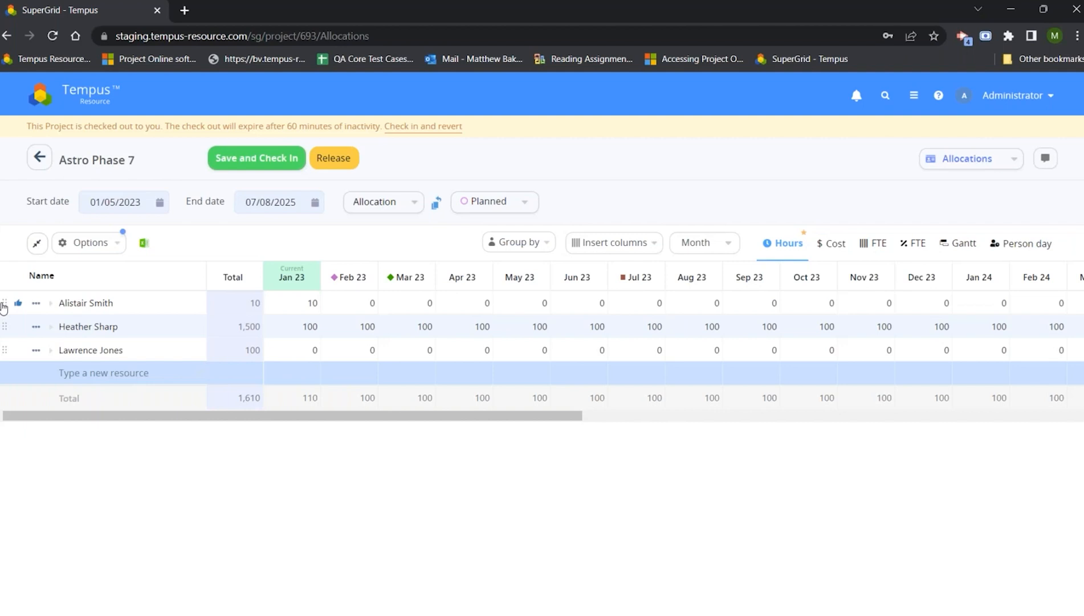
left_click(251, 162)
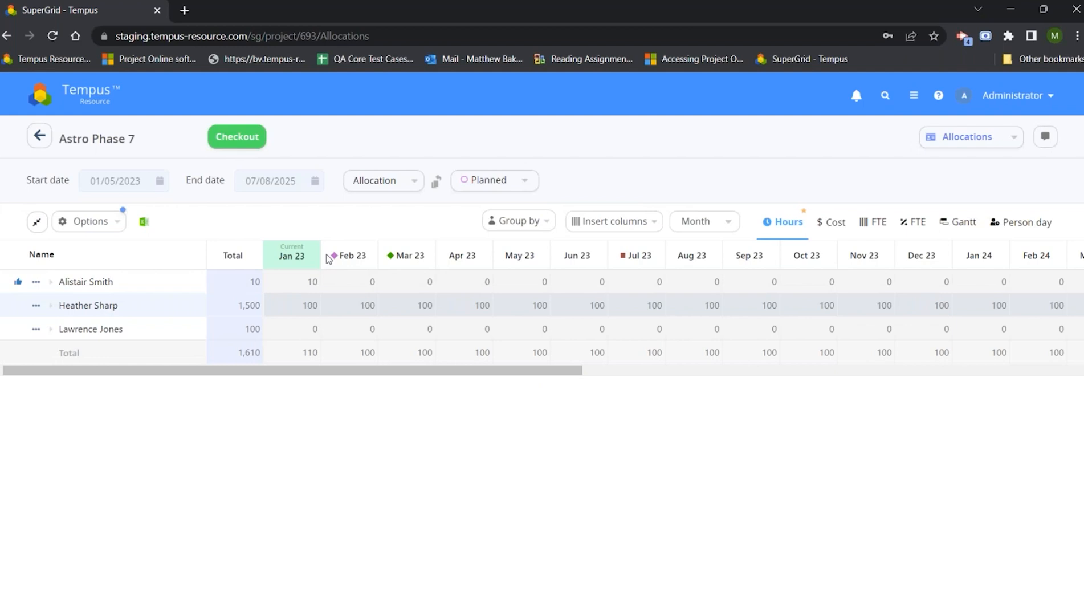
Inspect the Feb 23 and Mar 23 milestone markers, open the March milestone's link and check the list of project sections
mouse_move(337, 257)
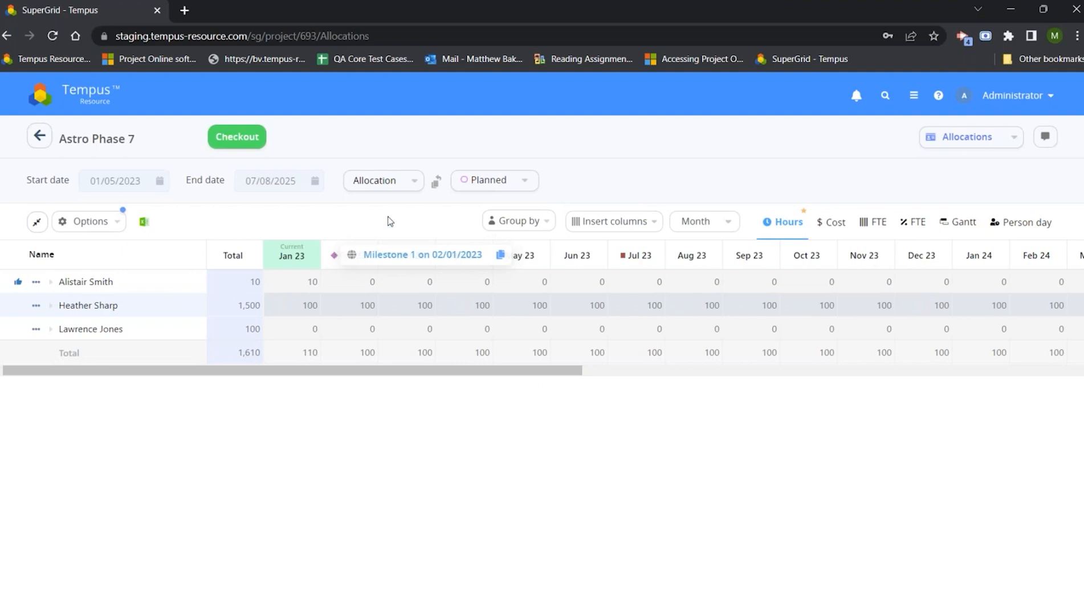
mouse_move(391, 256)
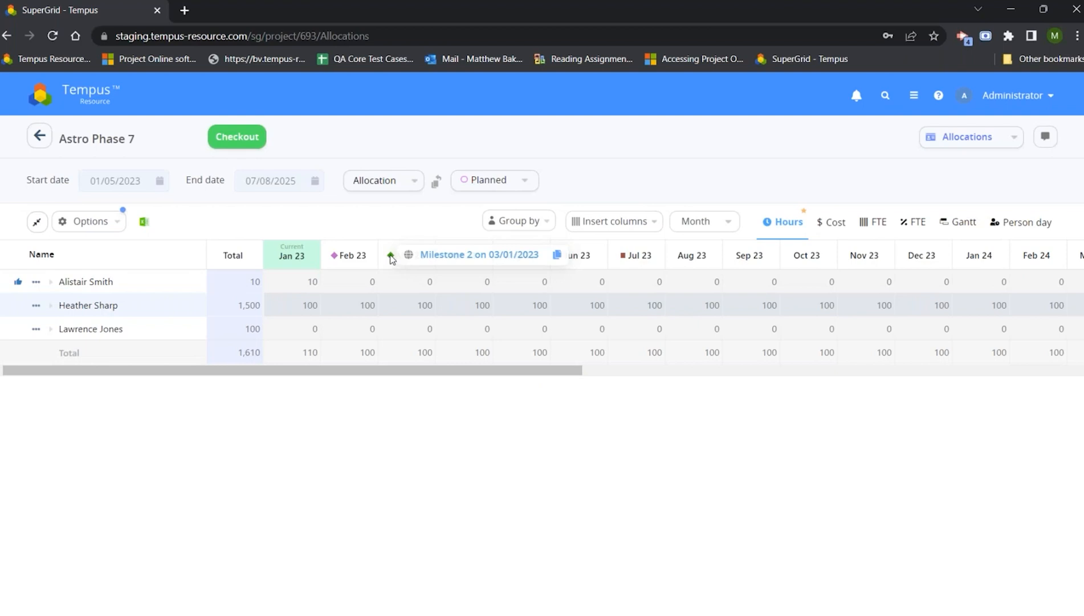
left_click(391, 257)
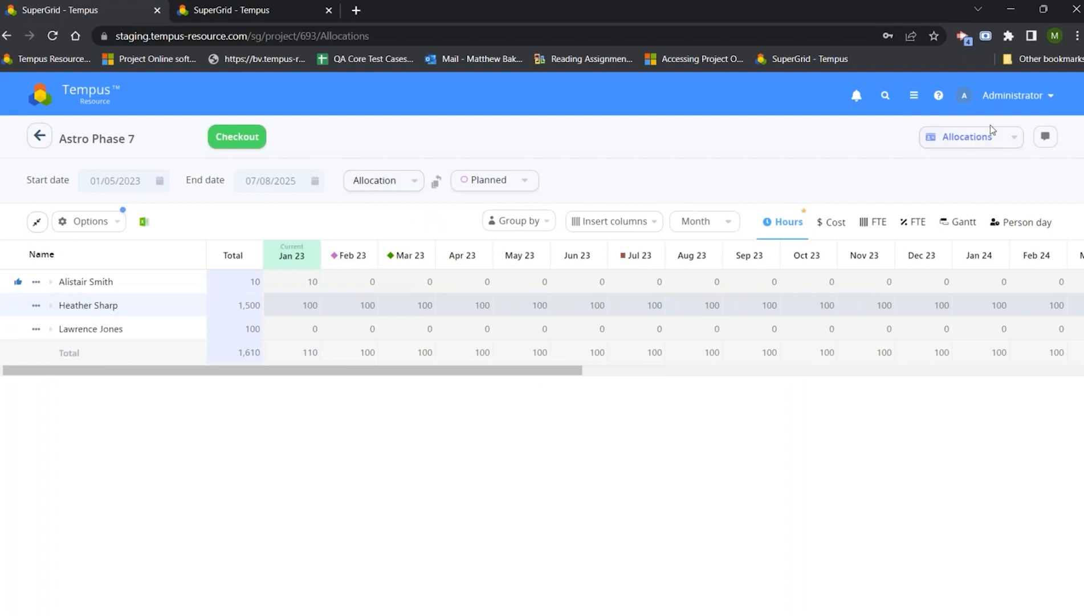
left_click(992, 136)
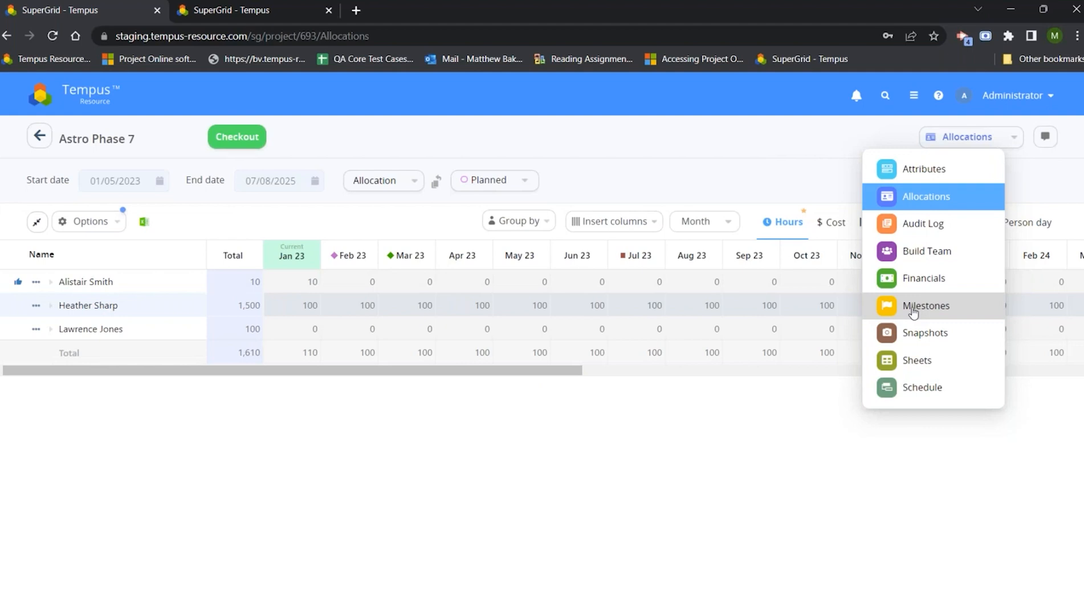
left_click(729, 140)
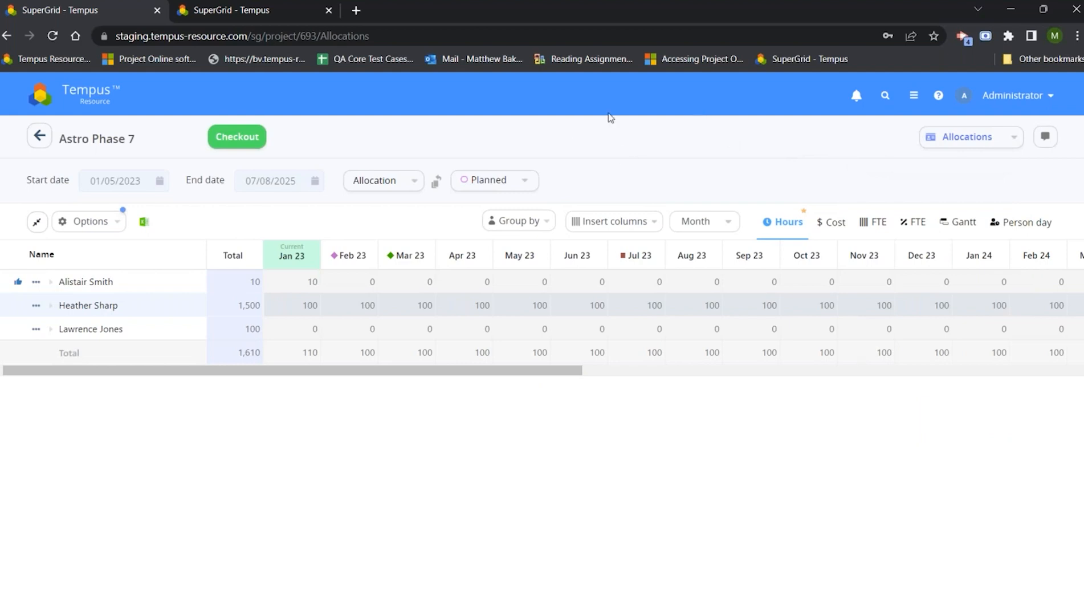
Check out Astro Phase 7 and open Resource Replace for the second-row resource
left_click(240, 136)
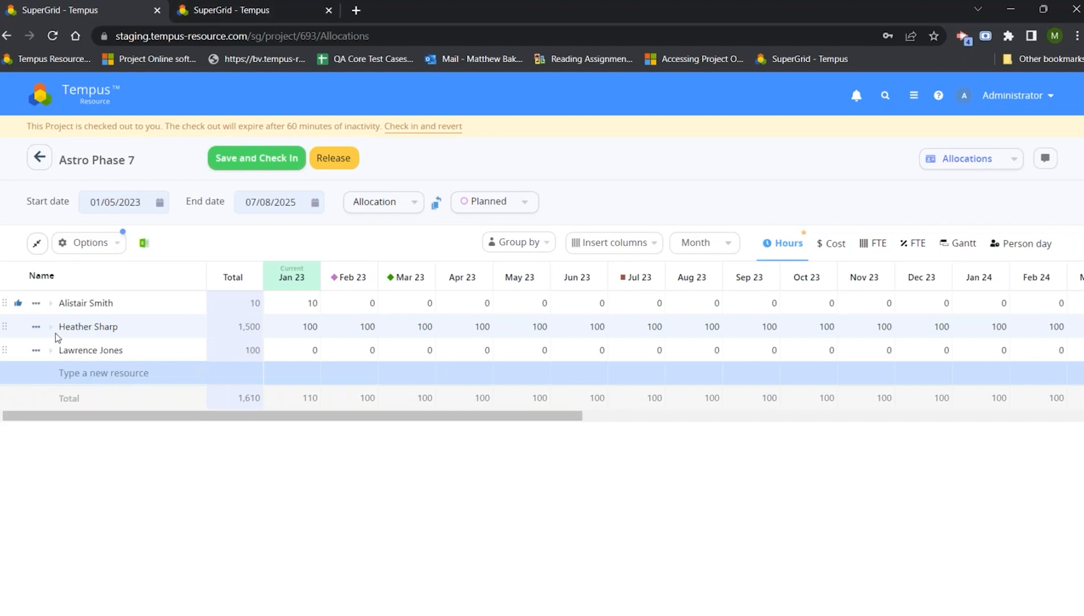
left_click(108, 330)
left_click(98, 330)
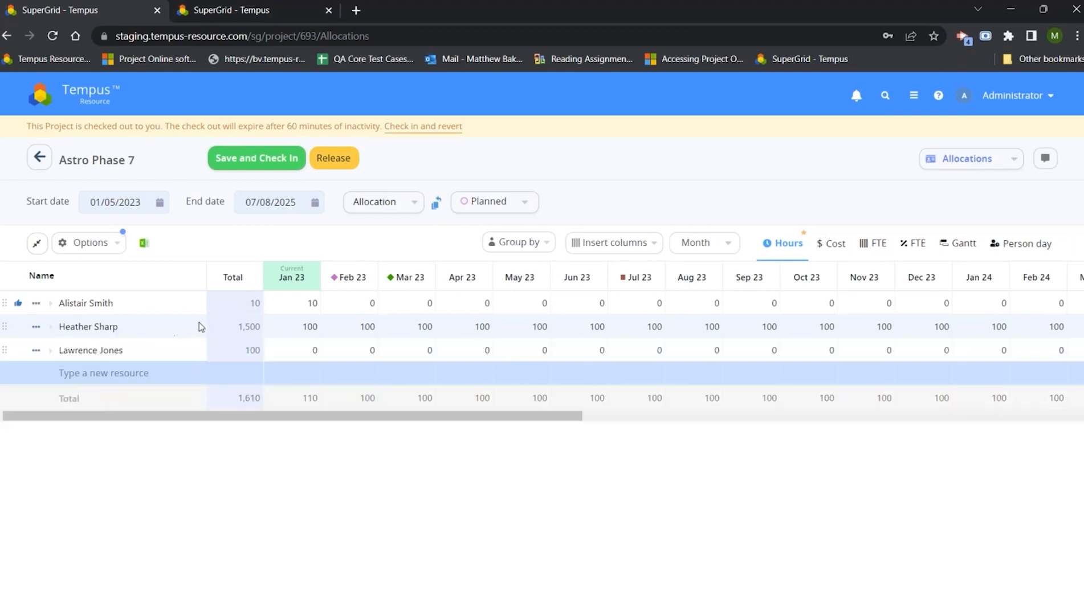
left_click(36, 328)
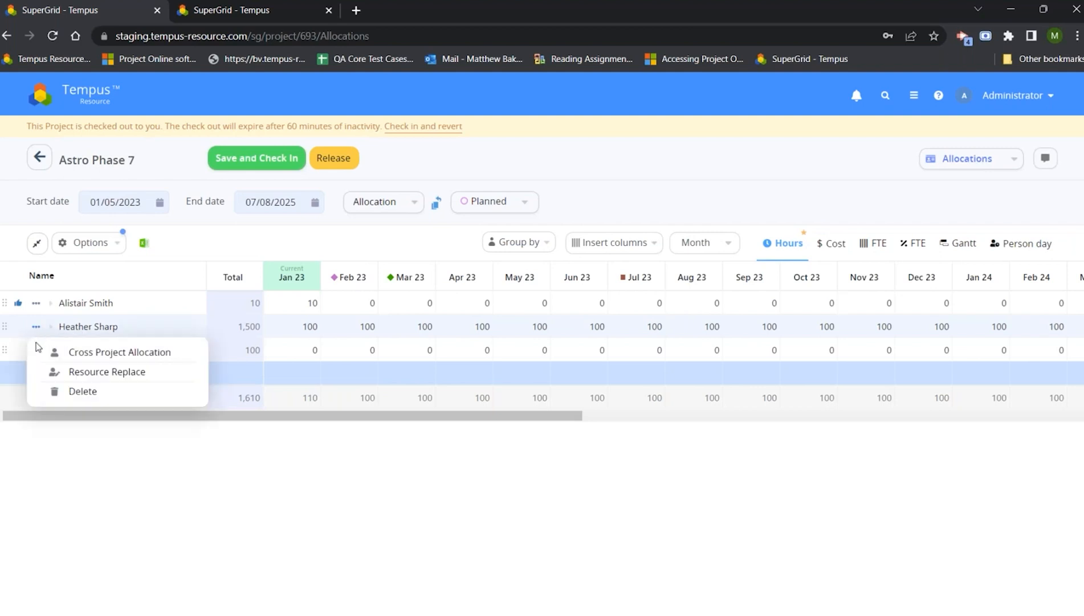
left_click(86, 379)
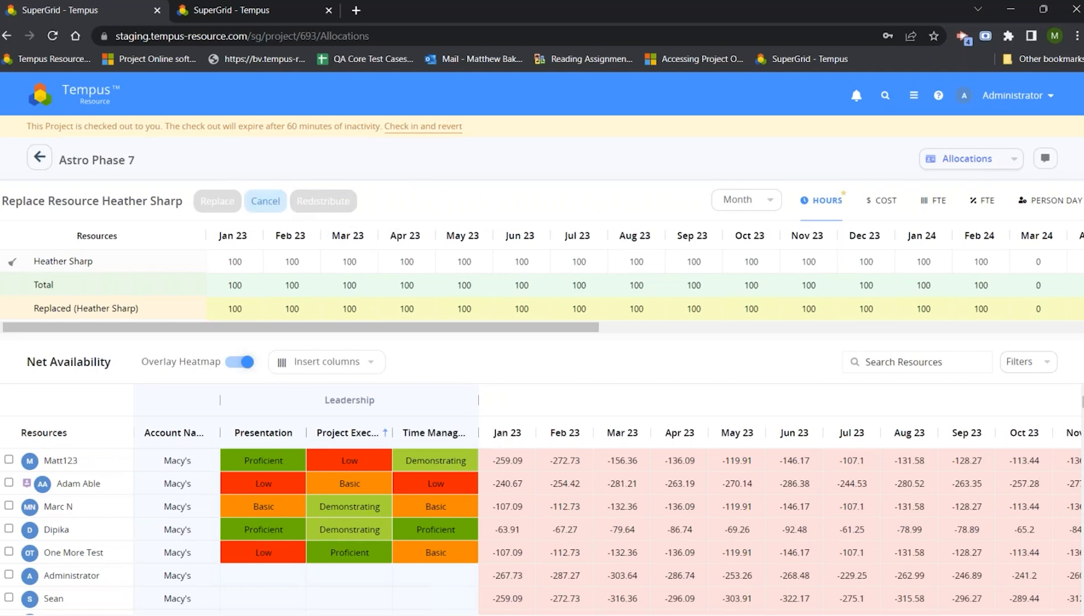
Add the third listed resource and the one with -152.86 hours of Jan 23 net availability as replacements
left_click(9, 506)
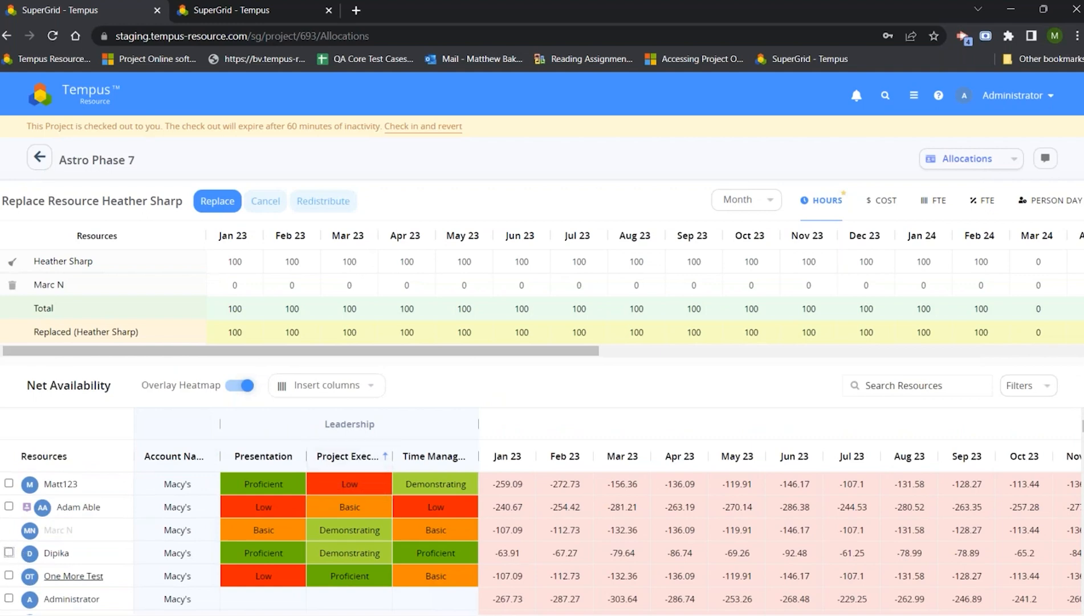
scroll(83, 570, "down", 10)
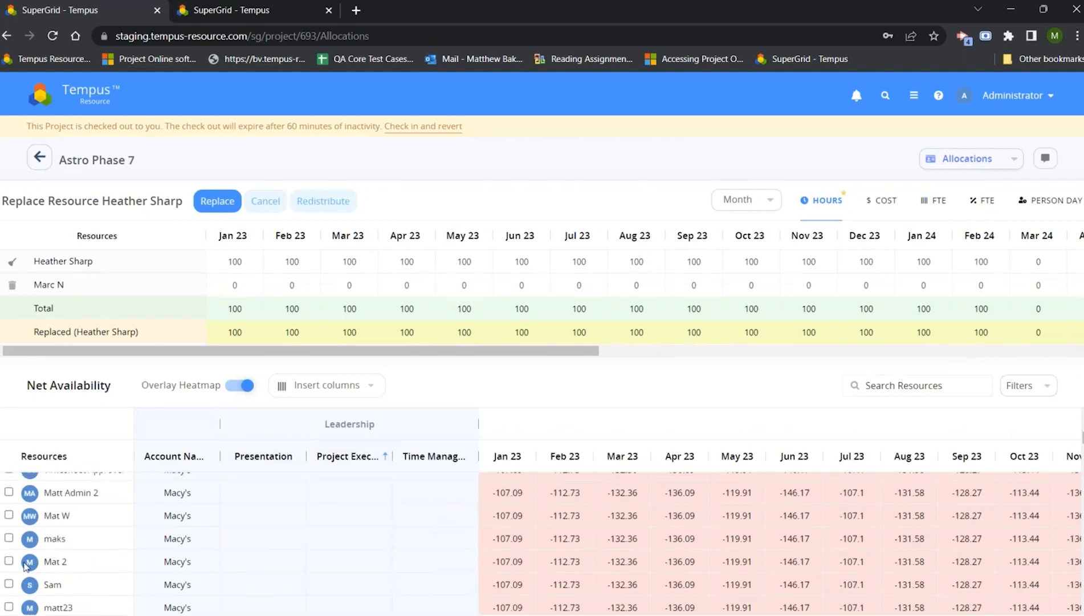
scroll(82, 593, "down", 5)
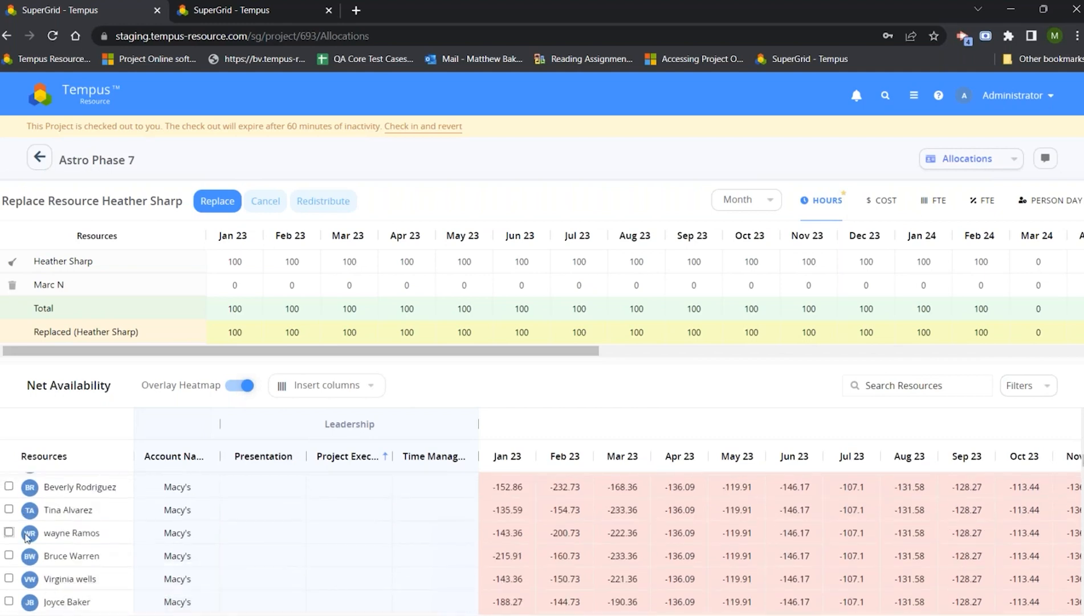
left_click(9, 486)
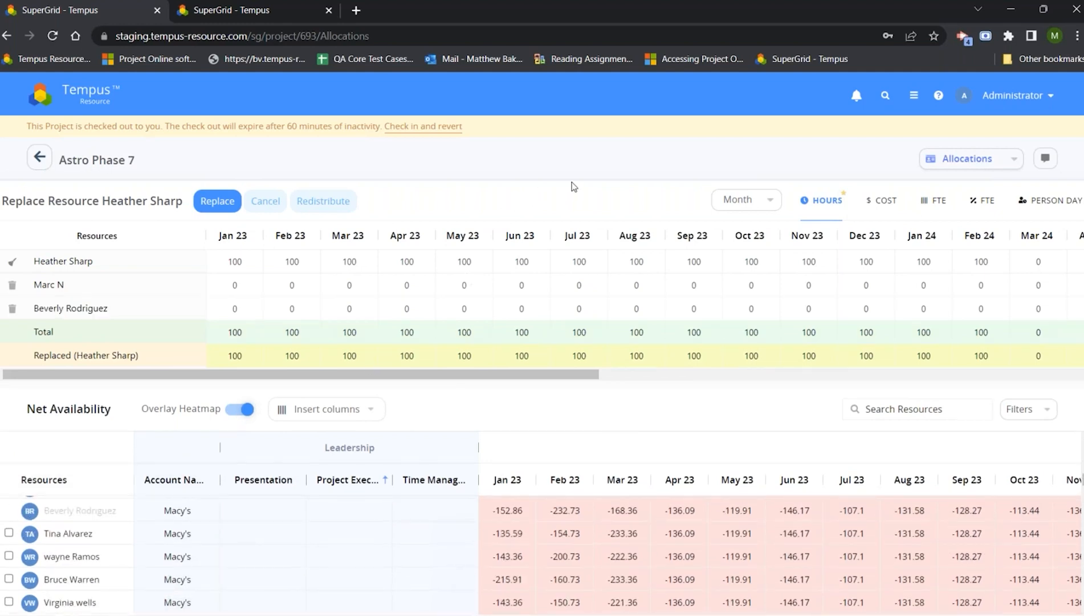
Assign 20 and 60 hours in Jan 23 to the two replacements and let the original resource take the remaining hours
left_click(232, 288)
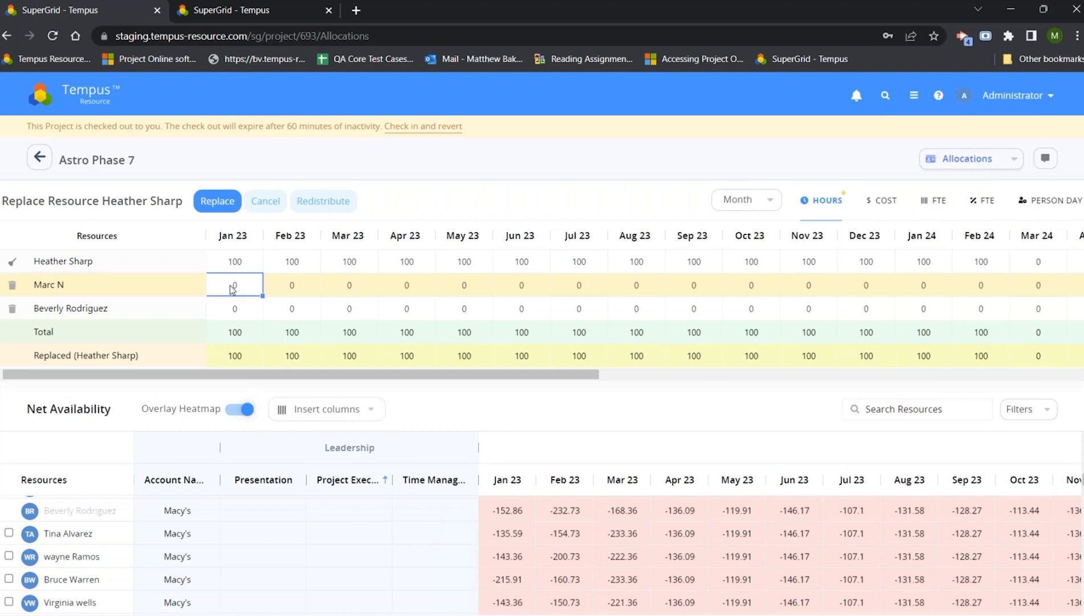
type("20")
key("Return")
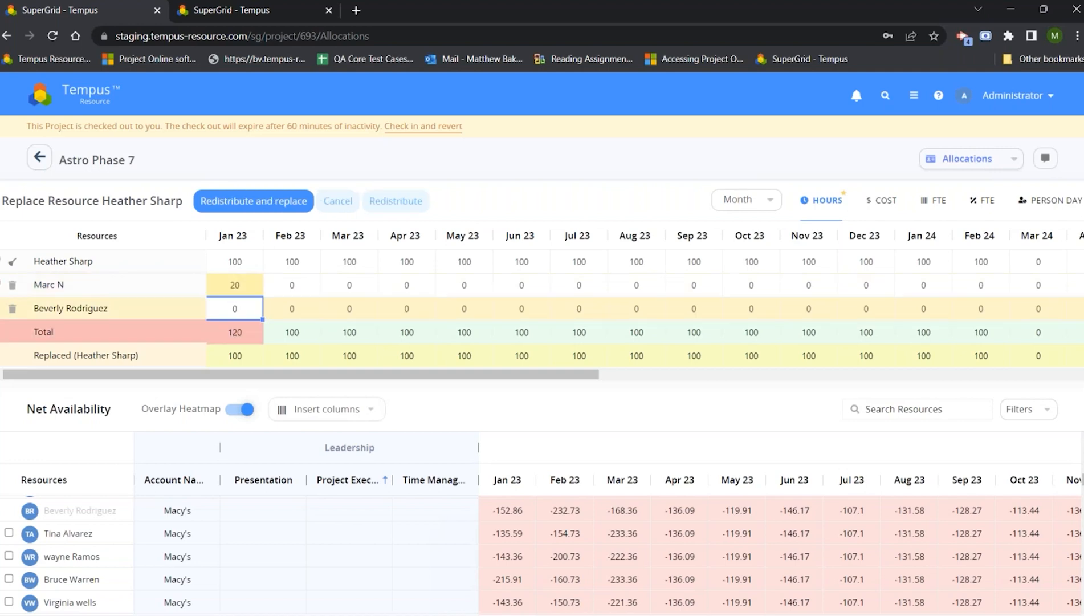
type("60")
key("Return")
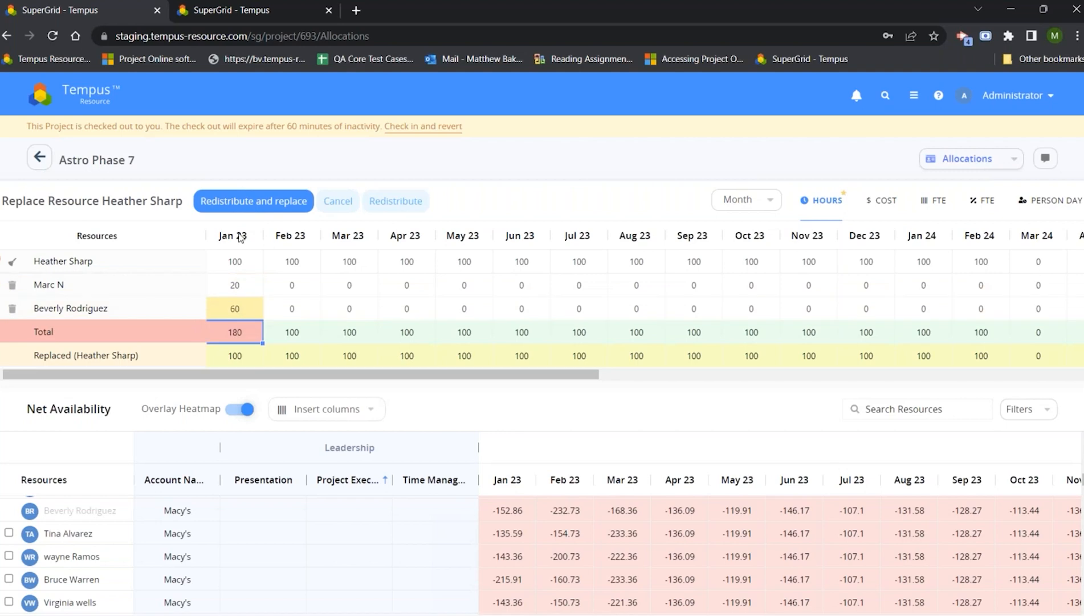
left_click(12, 262)
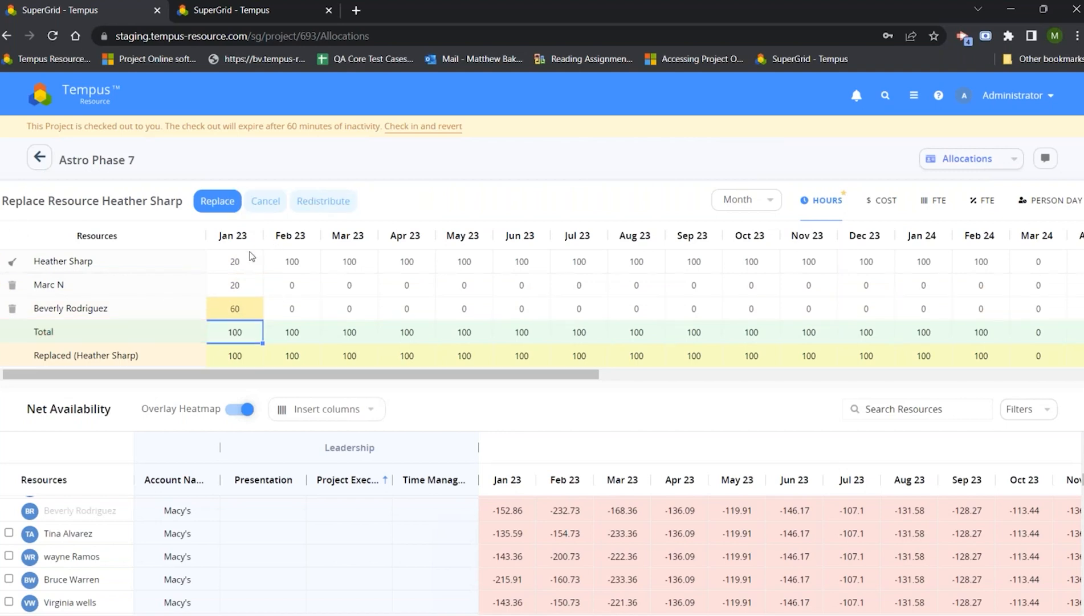
Redistribute the hours evenly, add the two resources listed below the last chosen replacement, and redistribute again
left_click(325, 201)
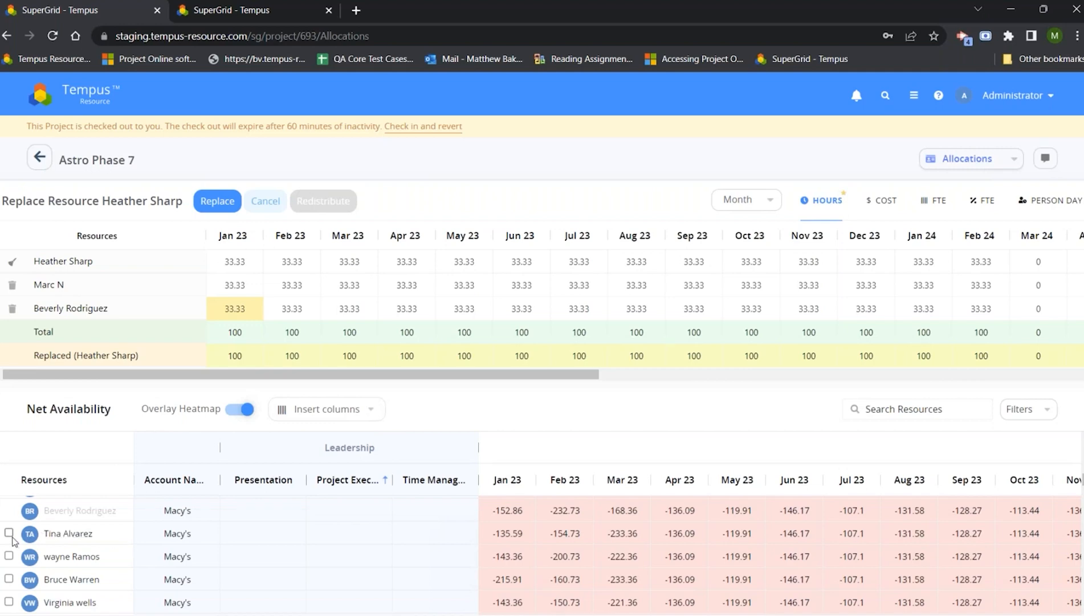
left_click(8, 556)
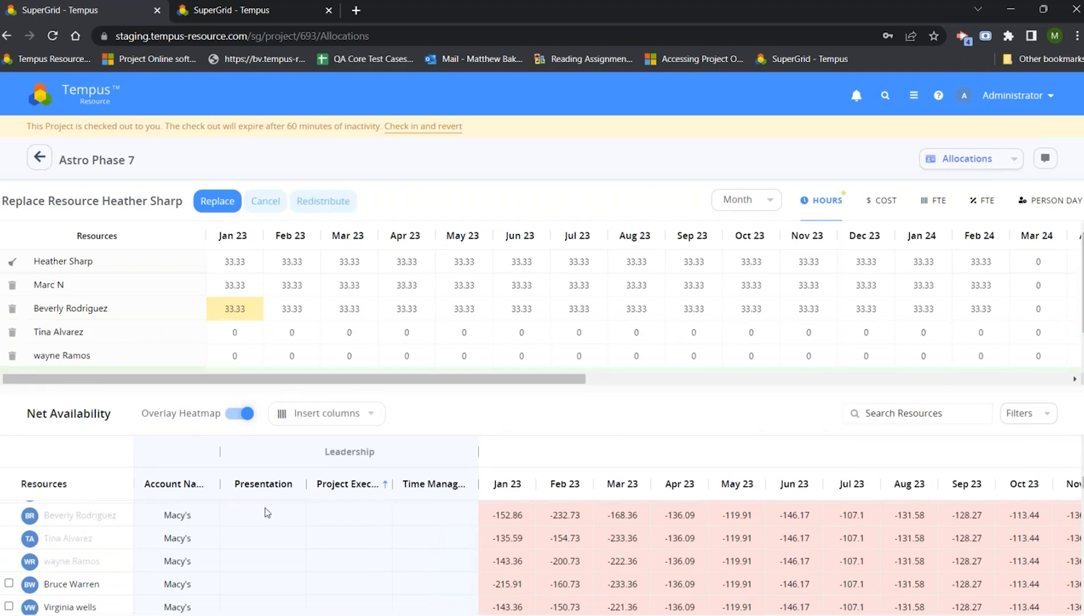
left_click(334, 205)
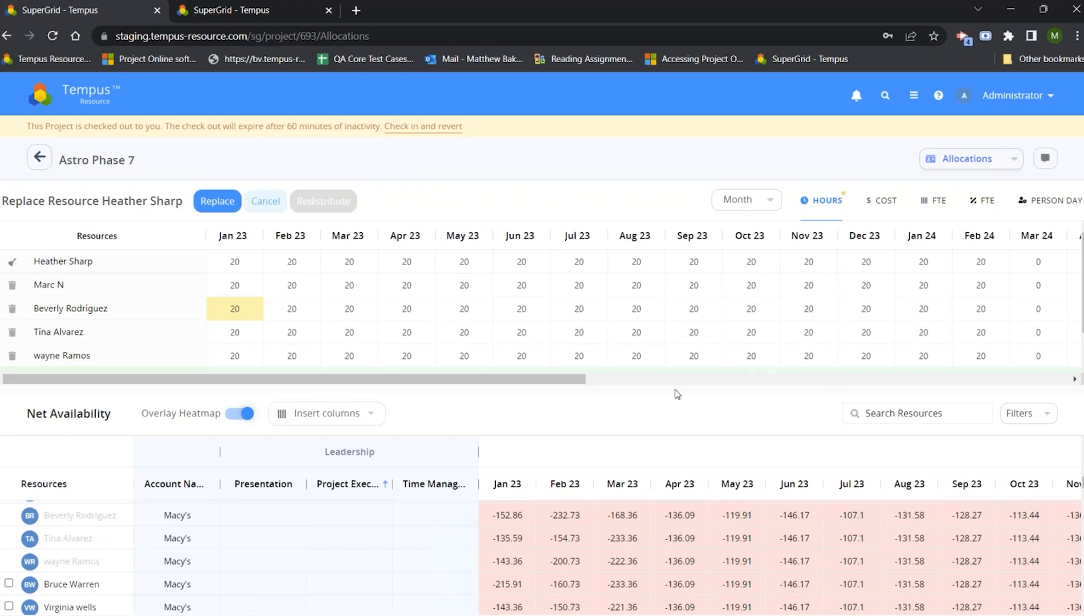
Show the replacement hours by quarter, confirm the resource replacement, and save and check in the project
left_click(732, 199)
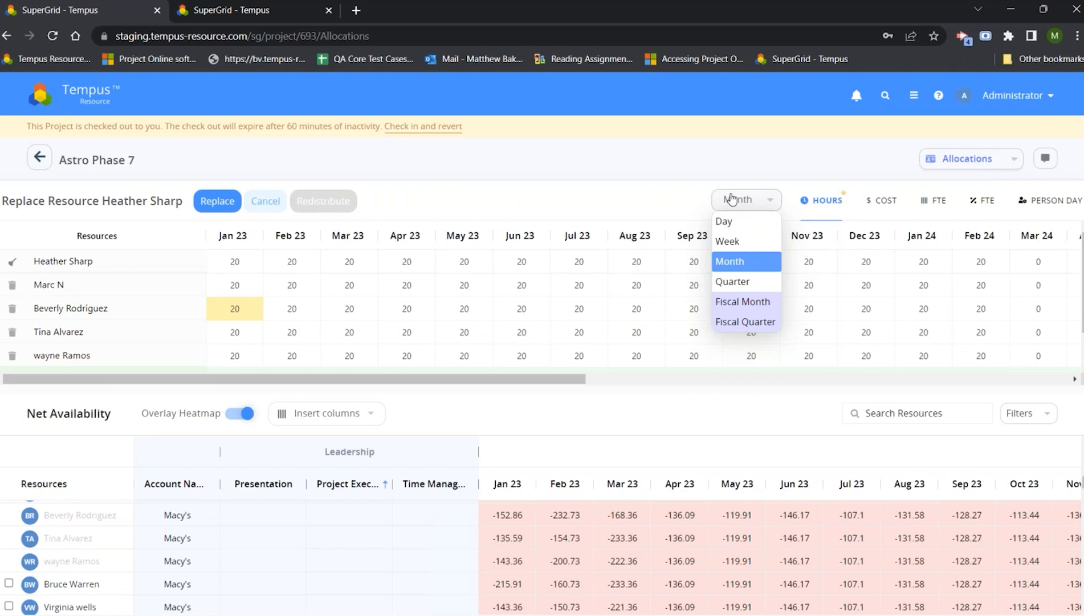
left_click(739, 281)
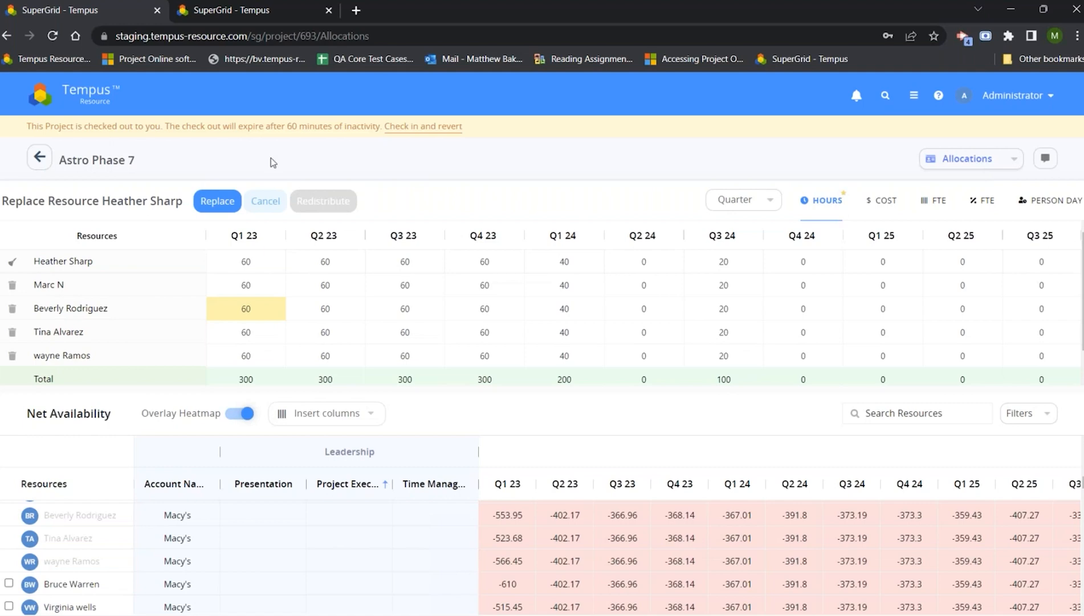
left_click(215, 201)
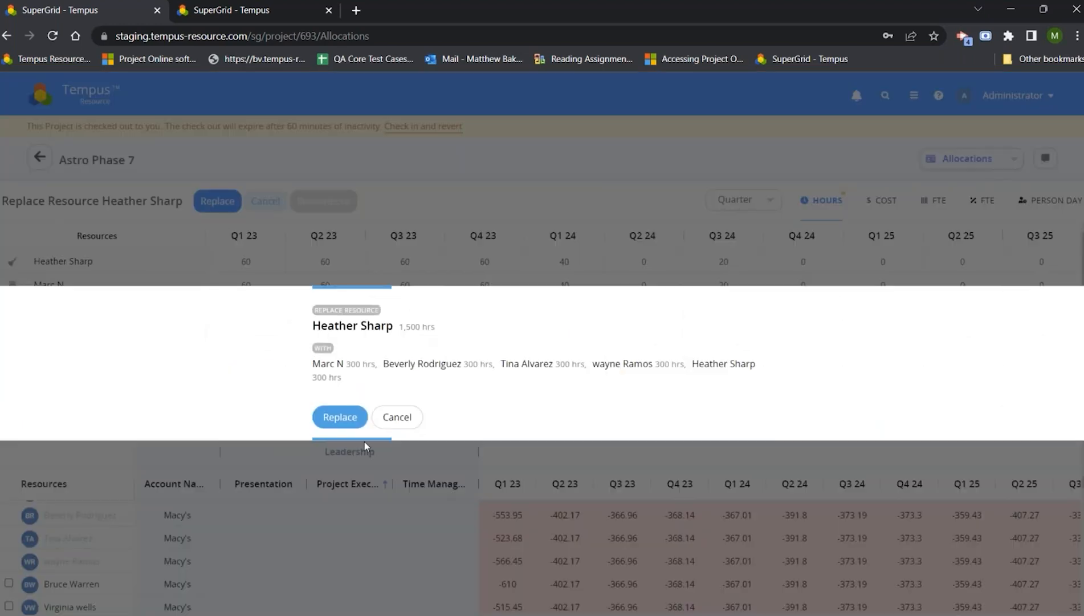
left_click(353, 423)
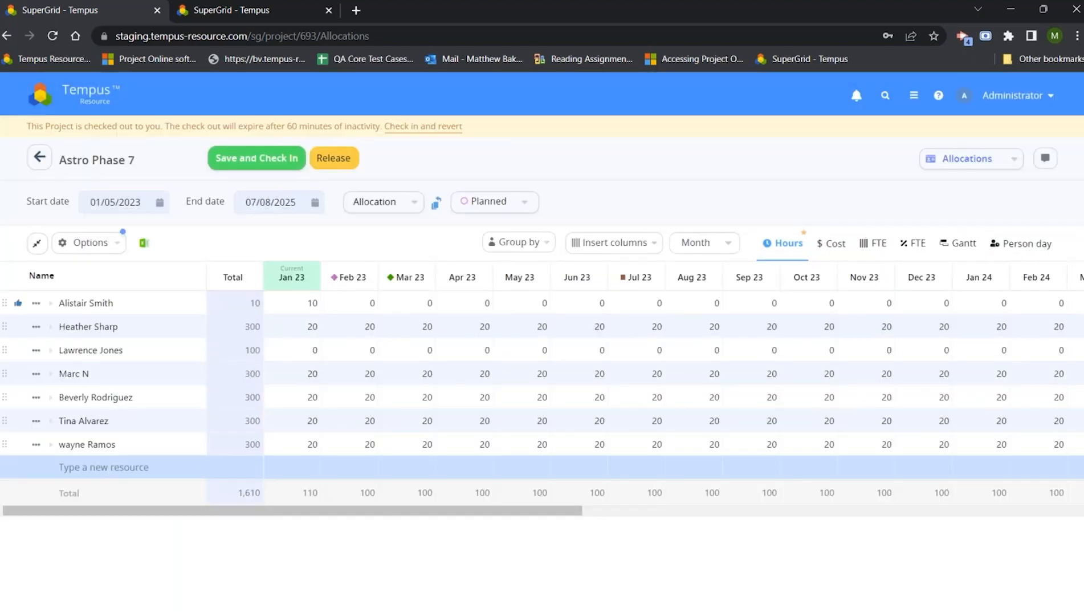
left_click(268, 159)
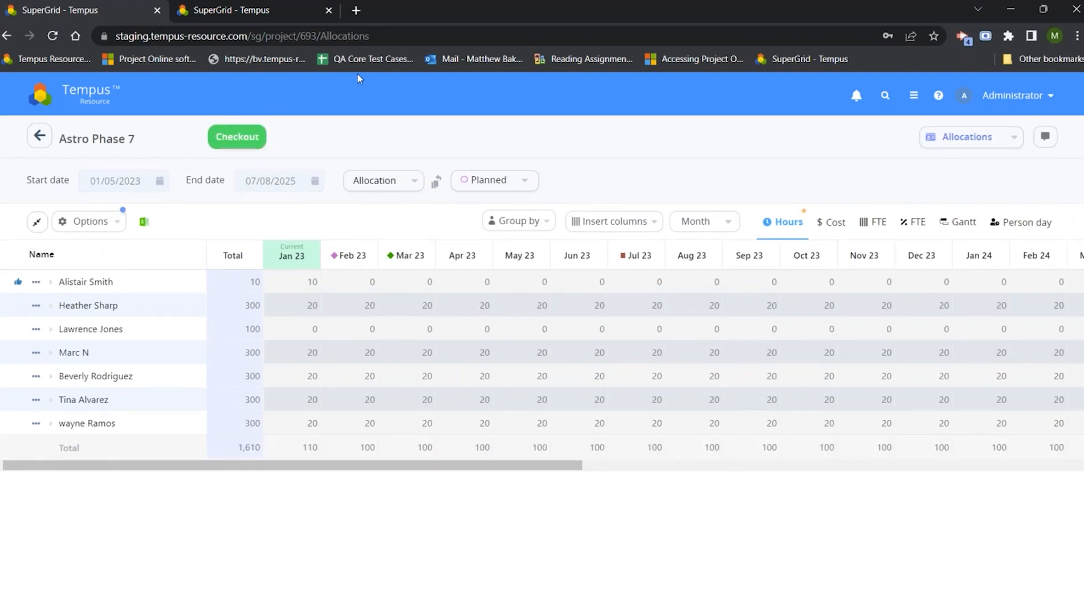
Open Build Team for Astro Phase 7, add all listed resources to the project team and save it
left_click(1012, 140)
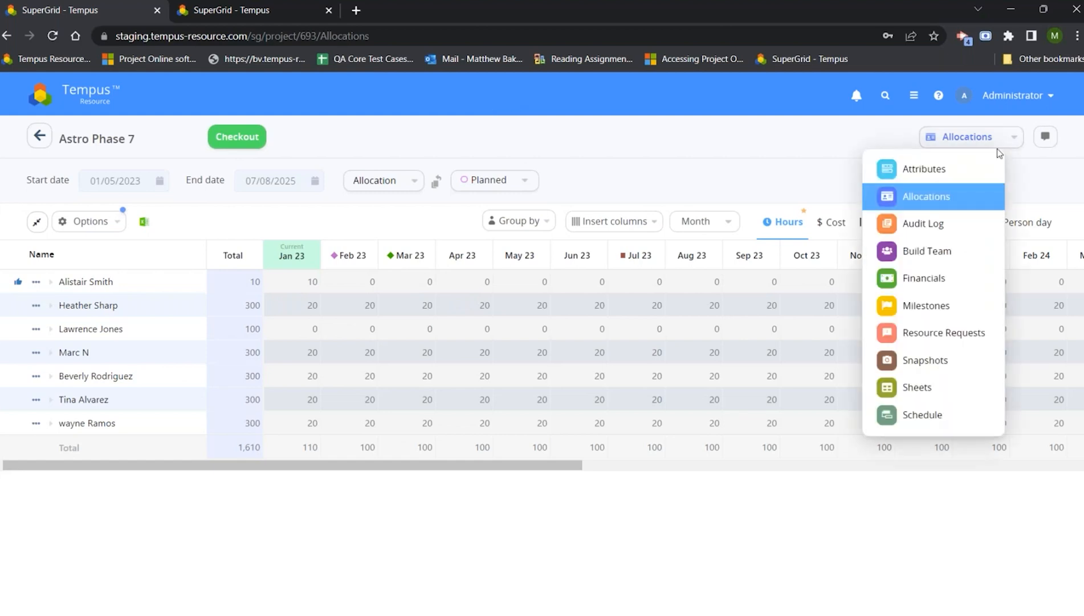
left_click(914, 252)
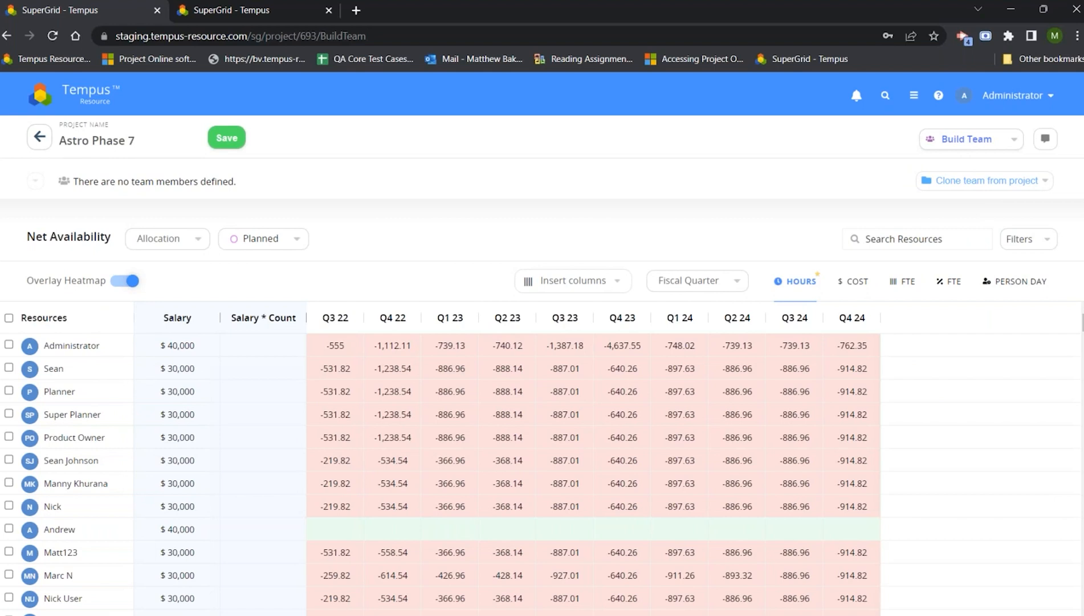
mouse_move(67, 417)
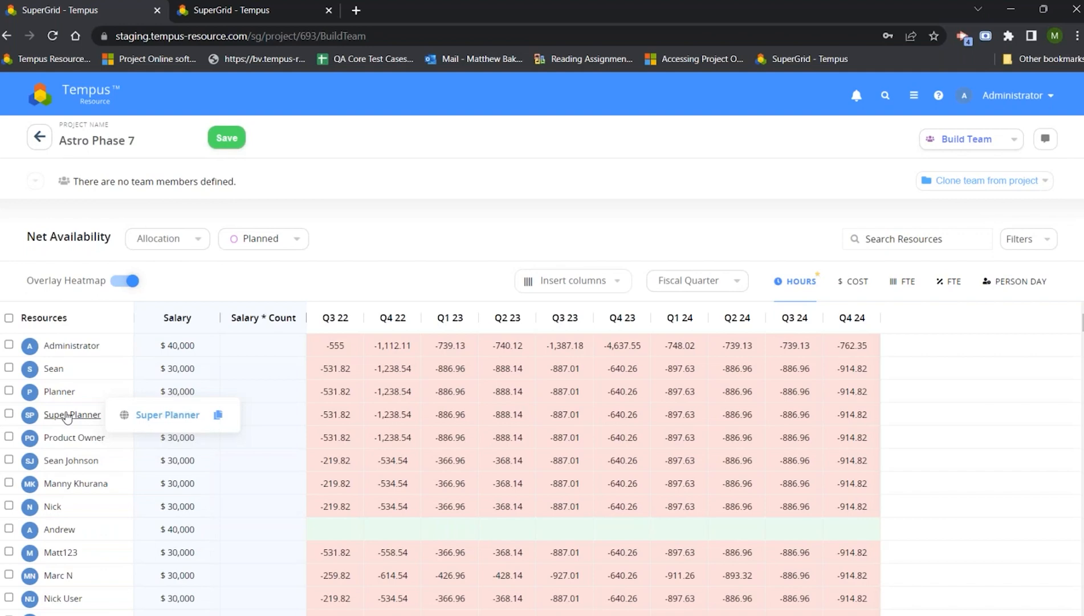
left_click(705, 283)
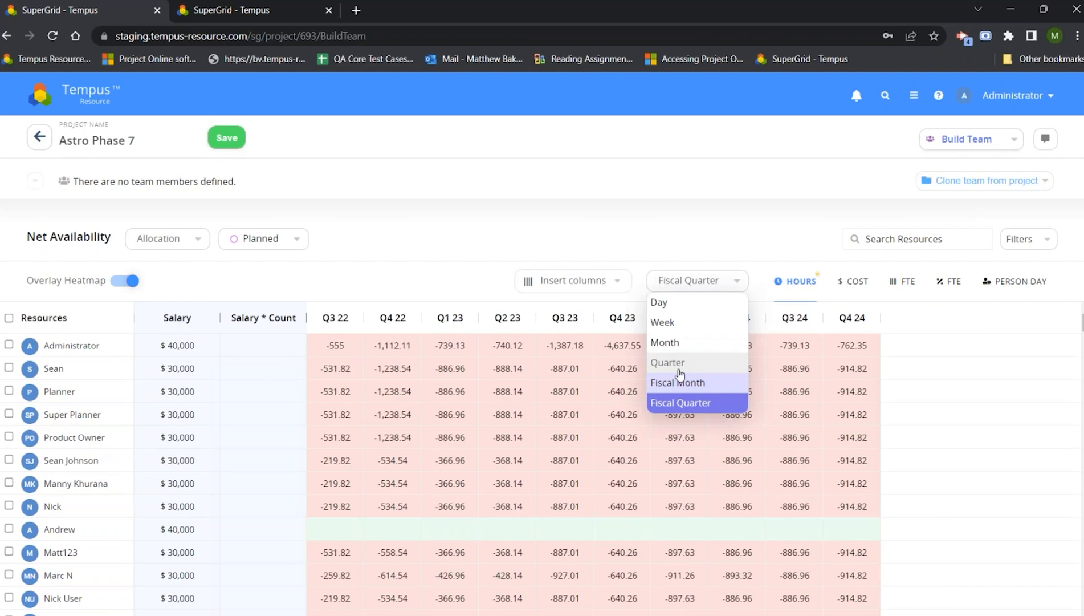
left_click(395, 259)
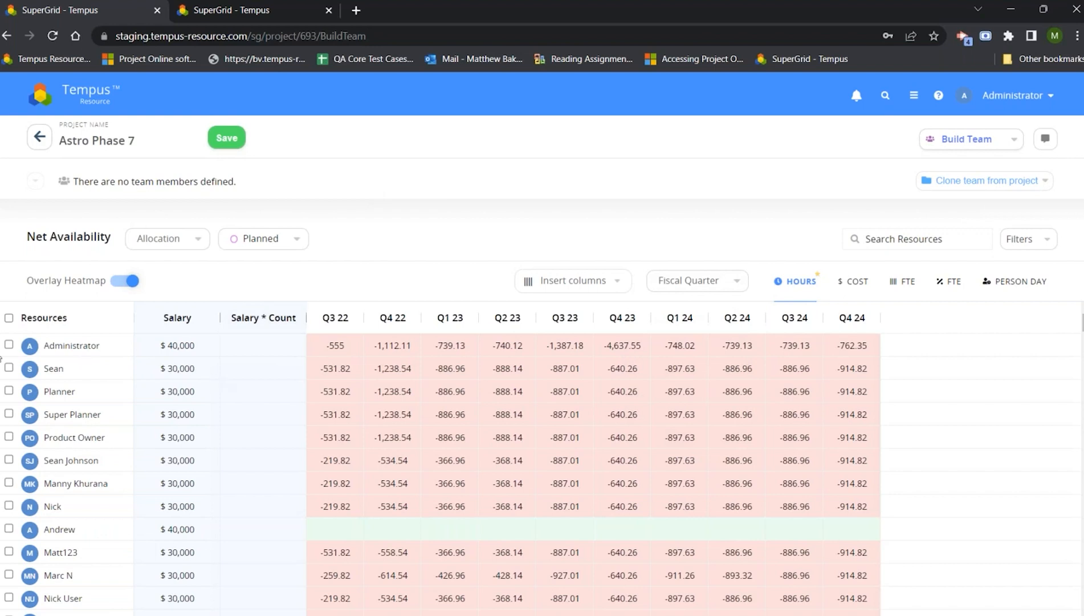
left_click(9, 317)
left_click(227, 139)
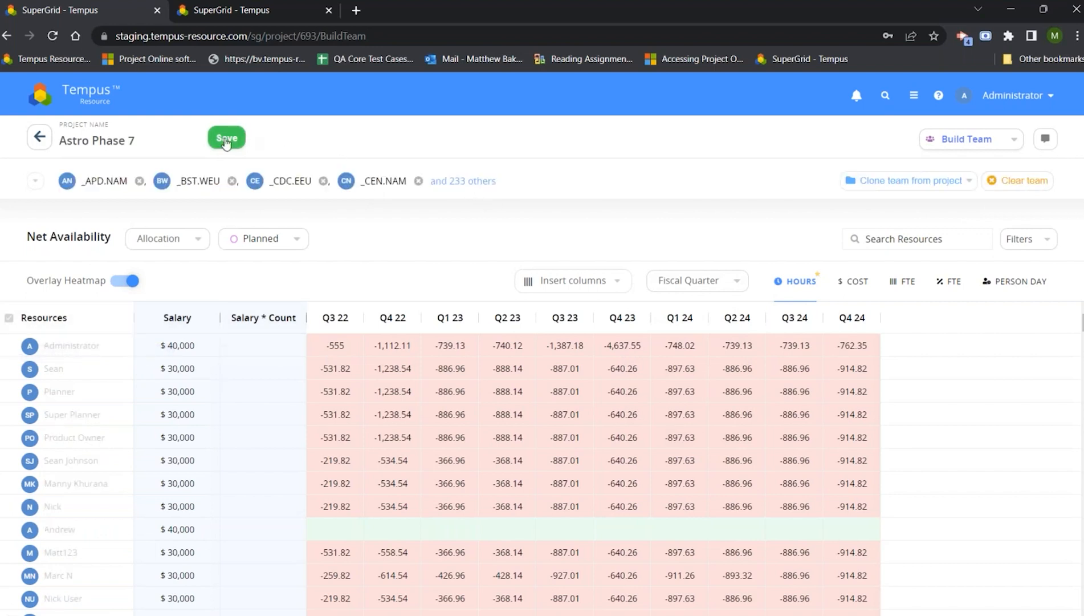
Expand the full team member list and inspect the Assigned Resource marker beside a member
left_click(486, 183)
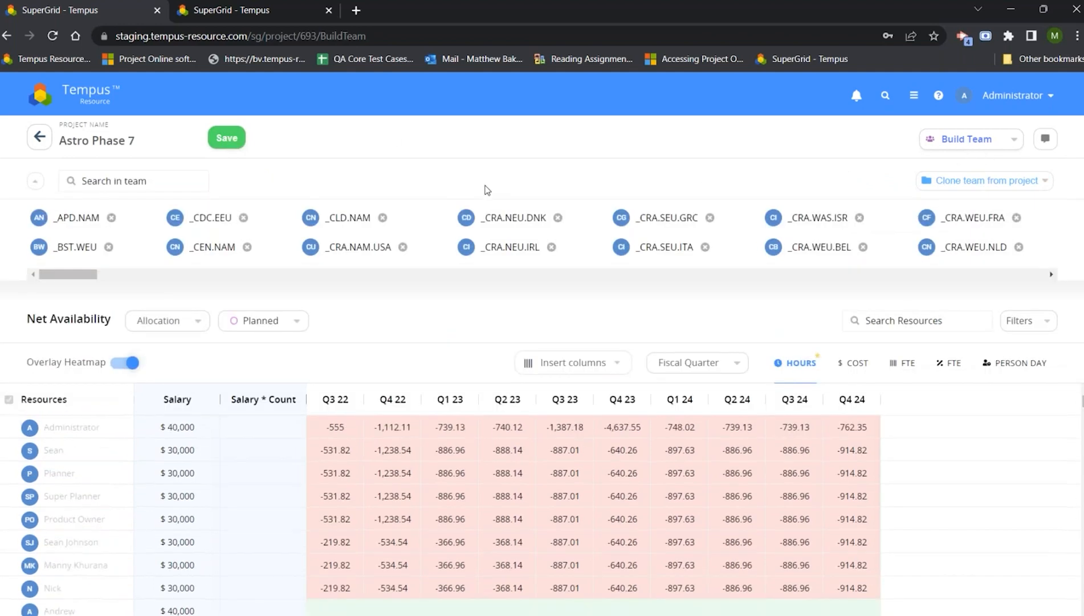
left_click_drag(54, 277, 383, 268)
scroll(537, 265, "right", 5)
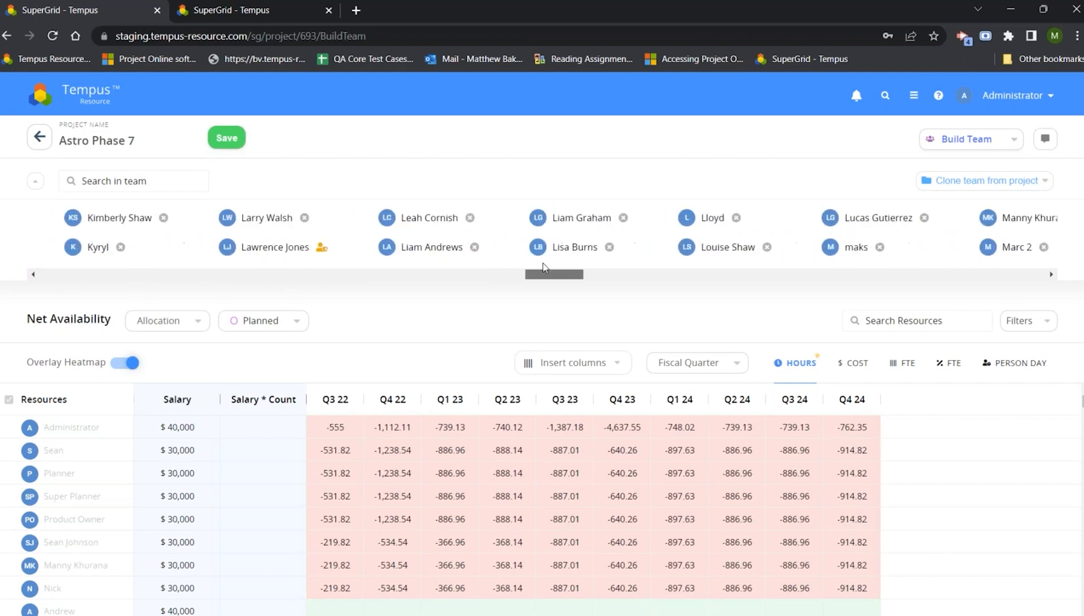
scroll(533, 266, "left", 2)
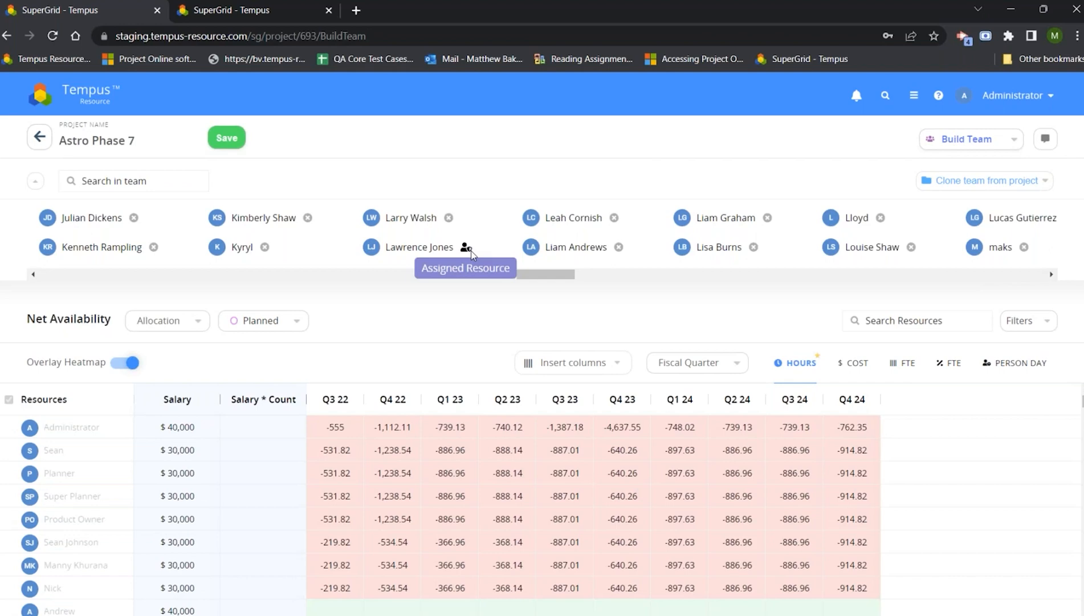
Open the Financials section of Astro Phase 7 and check out the project
left_click(977, 141)
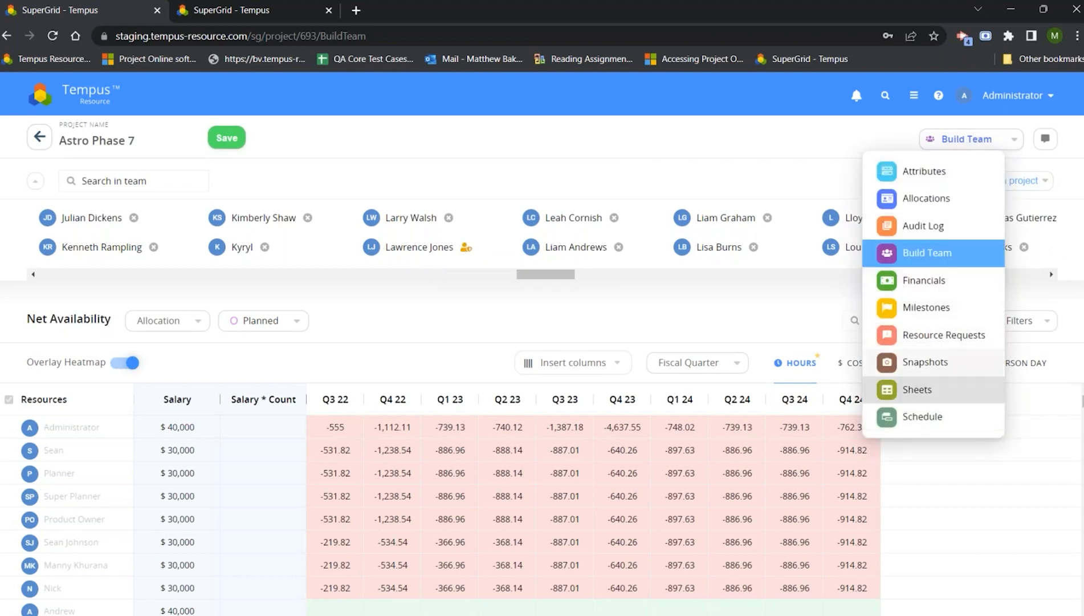
left_click(929, 279)
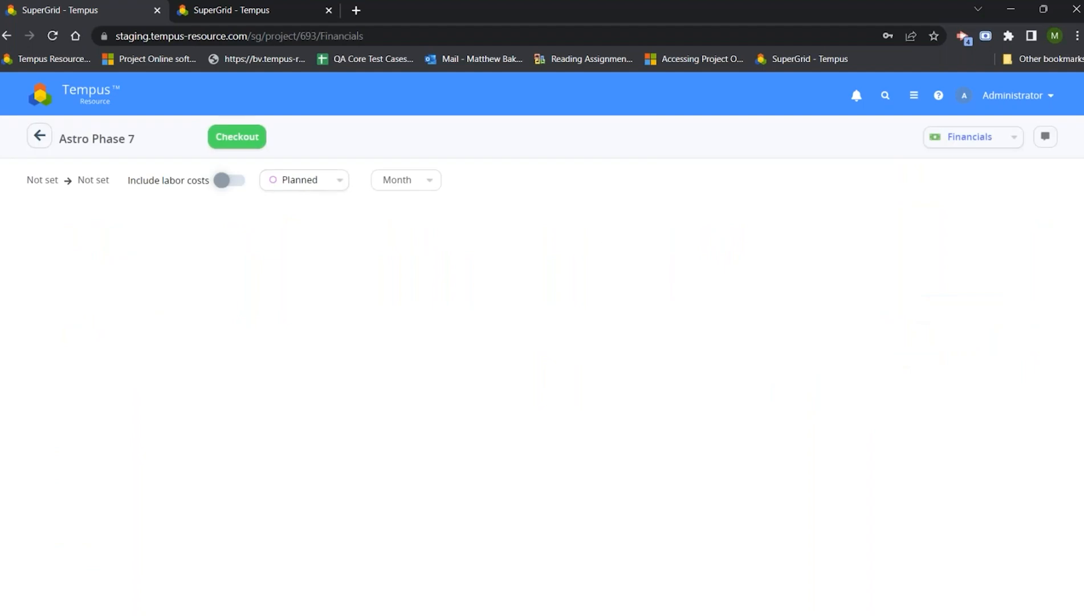
left_click(246, 147)
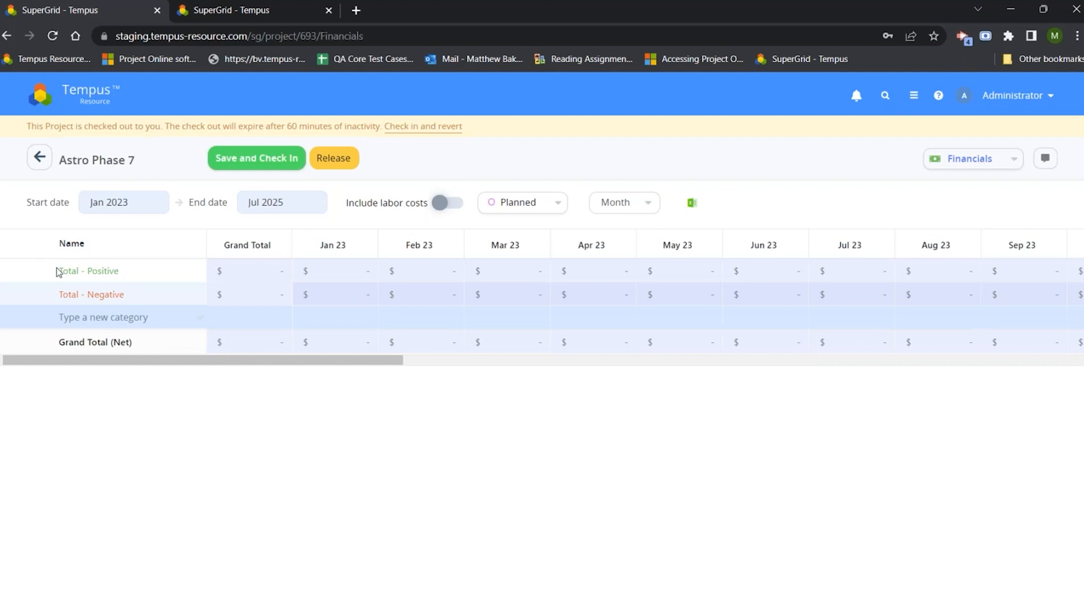
Add the financial categories Category A, Positive, Hardware and Software to the grid
left_click(109, 315)
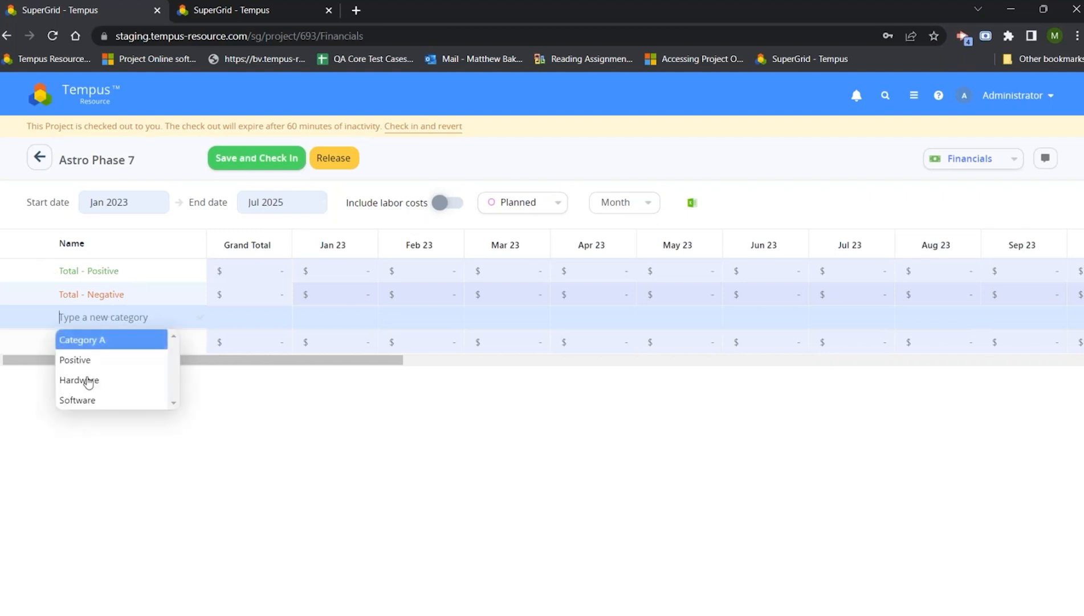
left_click(98, 348)
left_click(143, 370)
left_click(114, 390)
left_click(103, 411)
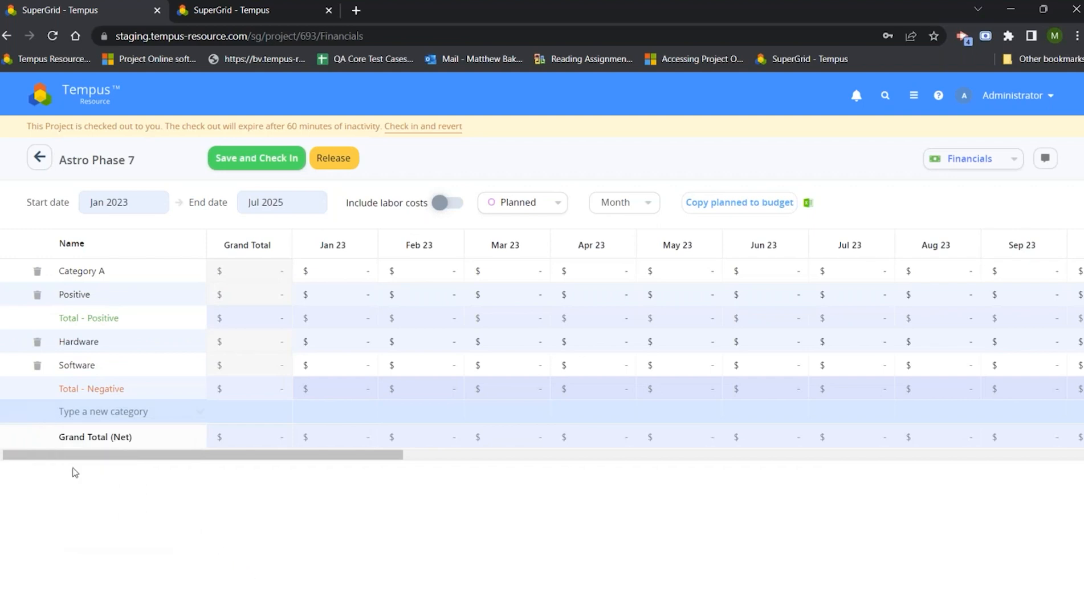
left_click(103, 411)
left_click(152, 389)
Sort the financial categories by name in descending order
left_click(74, 245)
left_click(71, 245)
left_click(71, 244)
left_click(71, 244)
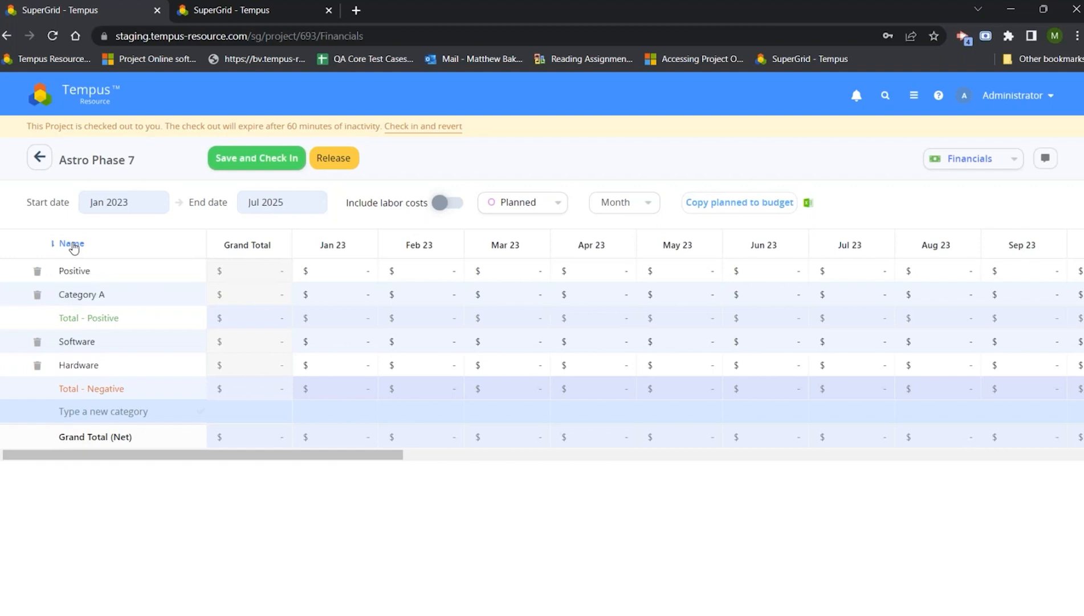
Toggle the name sort of the financial categories and release the project's checkout without saving
left_click(71, 244)
left_click(73, 246)
left_click(334, 160)
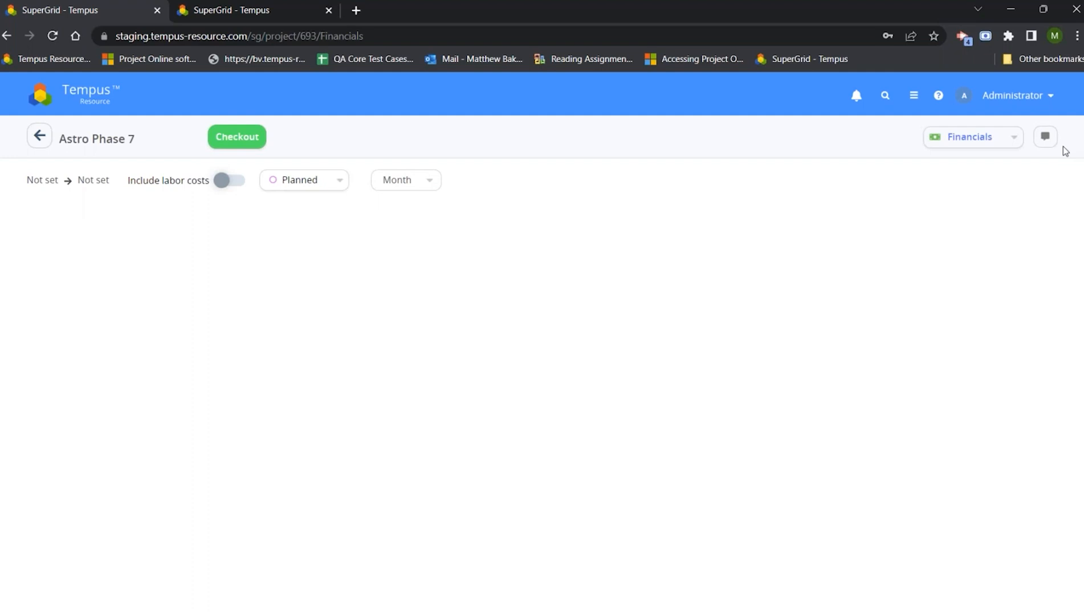
Open the Sheets section of Astro Phase 7 and check out the sheet
left_click(1046, 137)
left_click(1075, 138)
left_click(1012, 138)
left_click(925, 396)
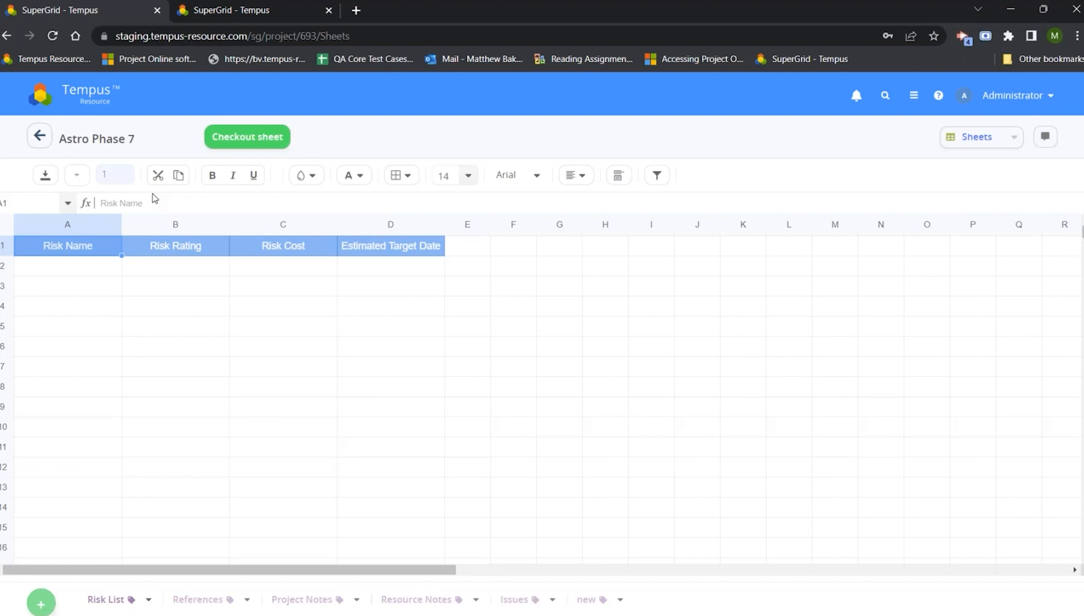
left_click(268, 137)
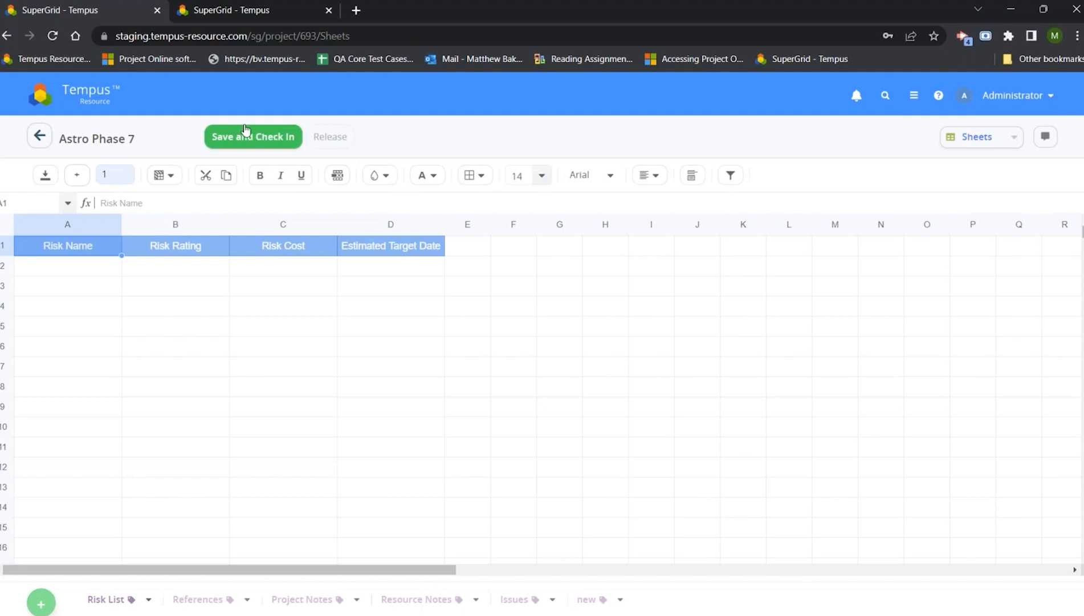
Fill the Risk Name column of the Risk List sheet with Test 1 through Test 5, starting in cell A2
left_click(68, 267)
type("Test 1")
key("Return")
type("Test 2")
key("Return")
type("Test 3")
key("Return")
type("Test 4")
key("Return")
type("Test")
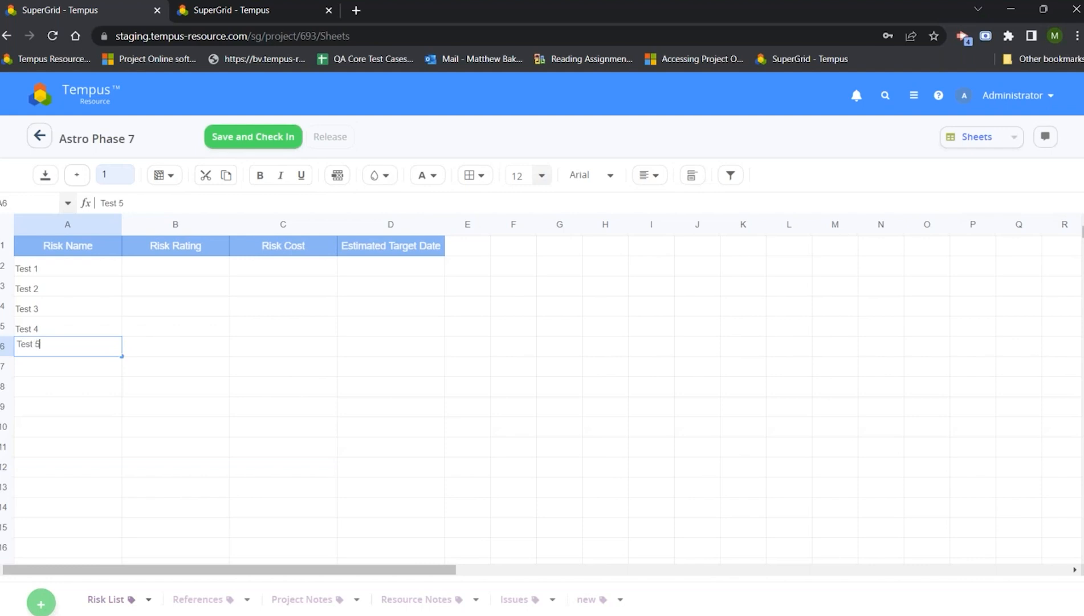
type(" 5")
key("Return")
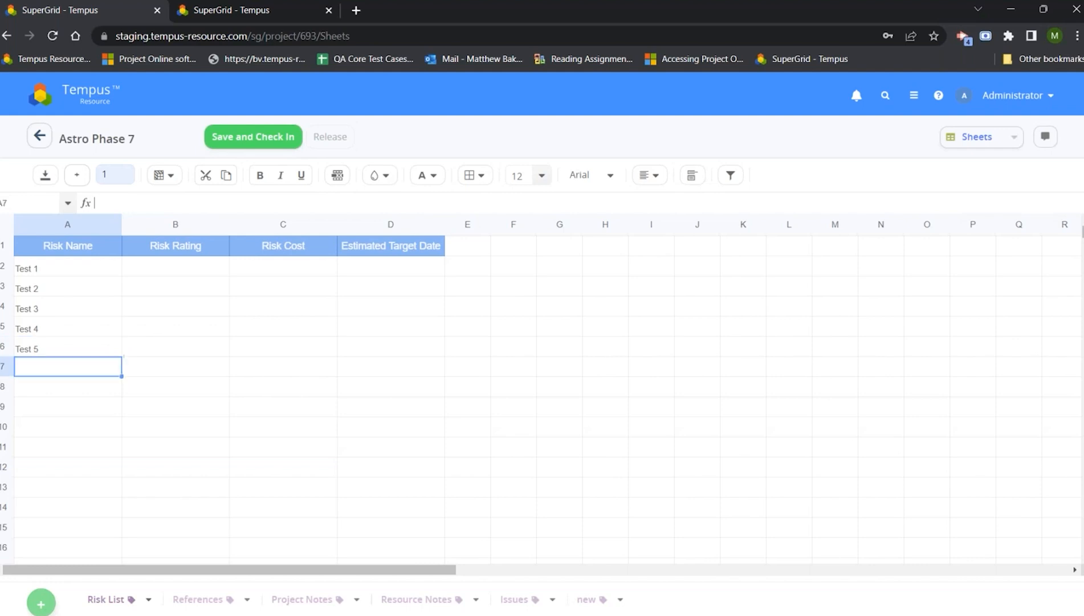
Insert five blank rows below the Test 3 row of the Risk List sheet and select their Risk Name cells
left_click(25, 312)
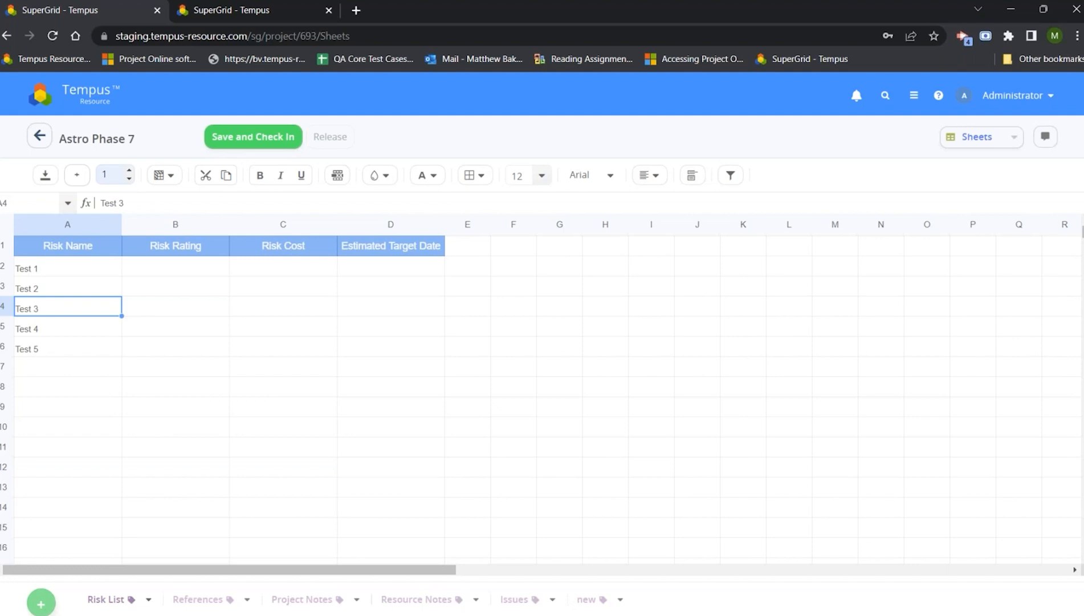
left_click(112, 175)
key("BackSpace")
type("5")
left_click(80, 175)
left_click(93, 346)
left_click(100, 298)
left_click_drag(71, 329, 68, 395)
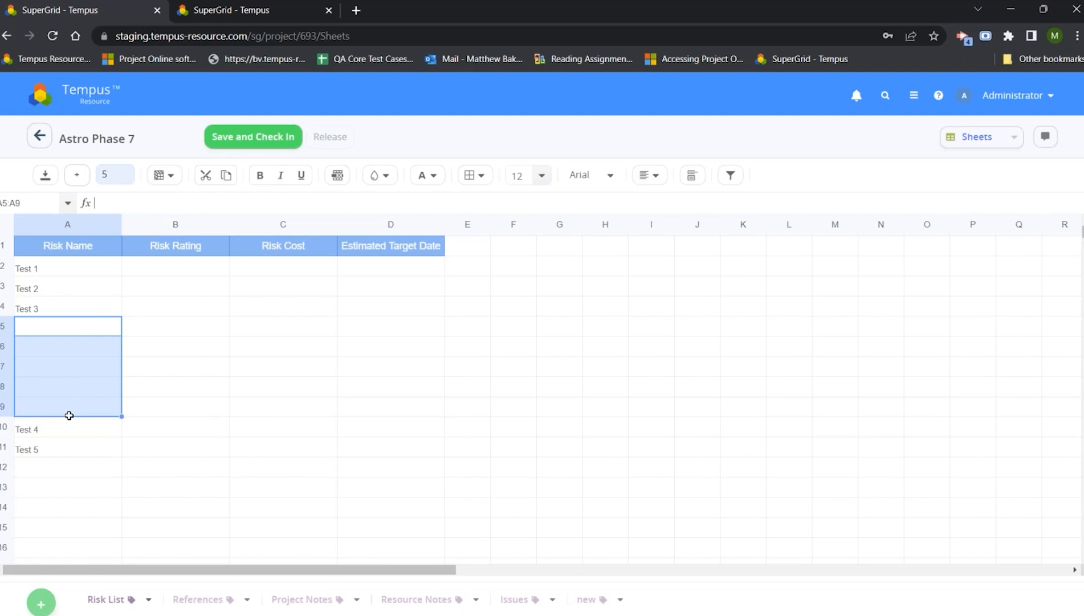
Release the sheet's checkout without saving and go to the Gantt view of Project Management
left_click(288, 137)
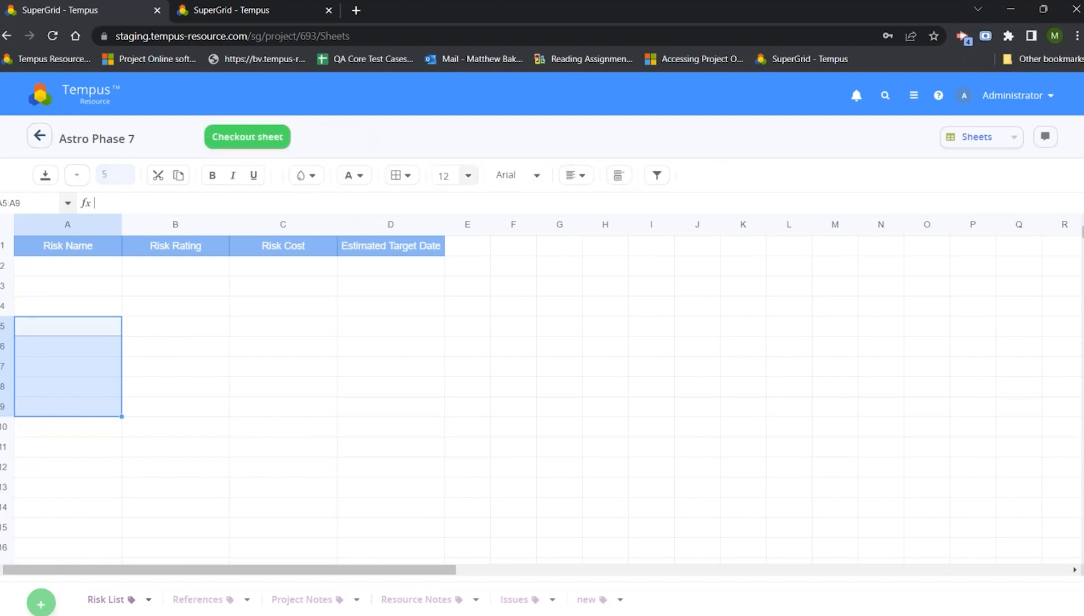
left_click(40, 136)
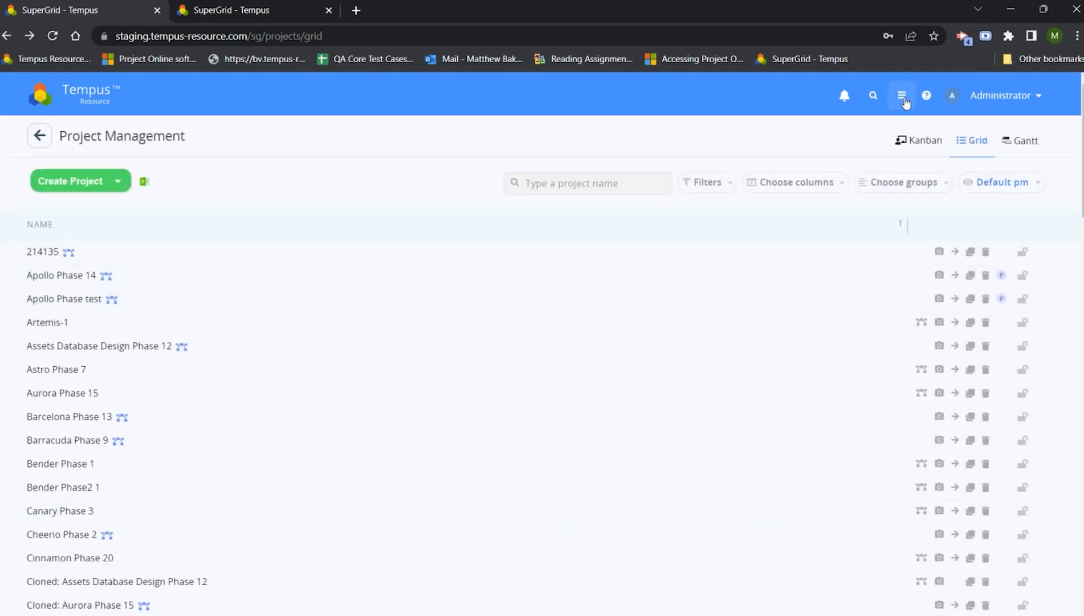
left_click(1018, 142)
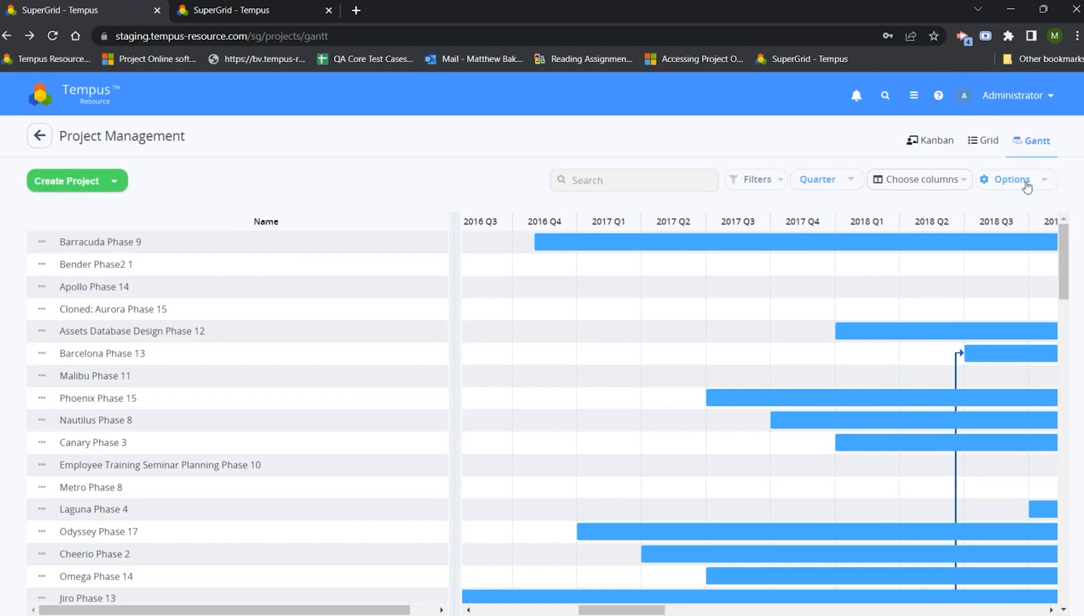
Review the Gantt's dependency and milestone display options and open the orange milestone on Assets Database Design Phase 12
left_click(1006, 180)
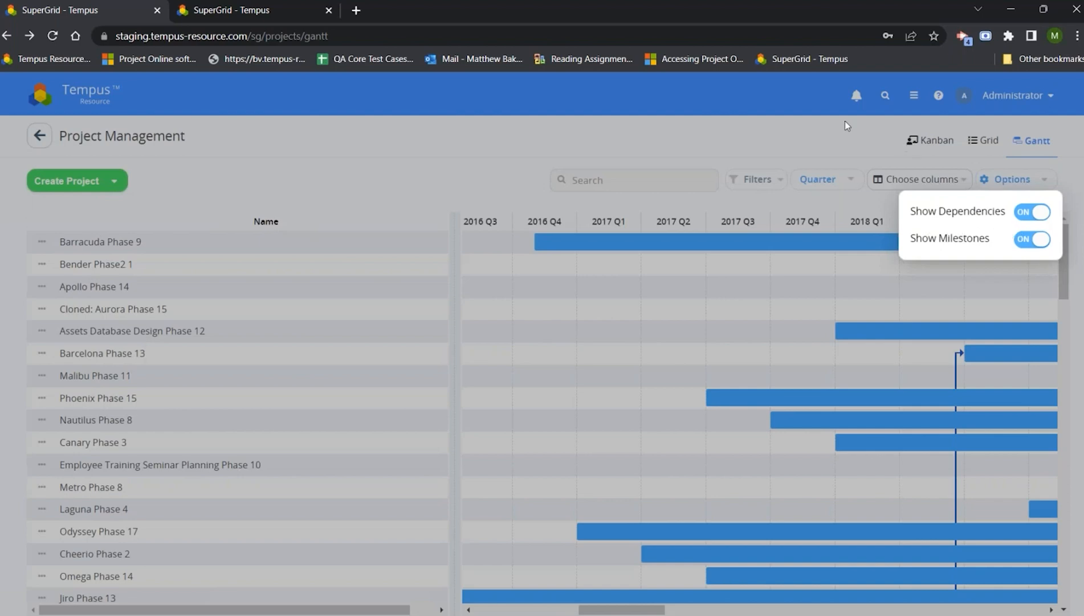
left_click(983, 180)
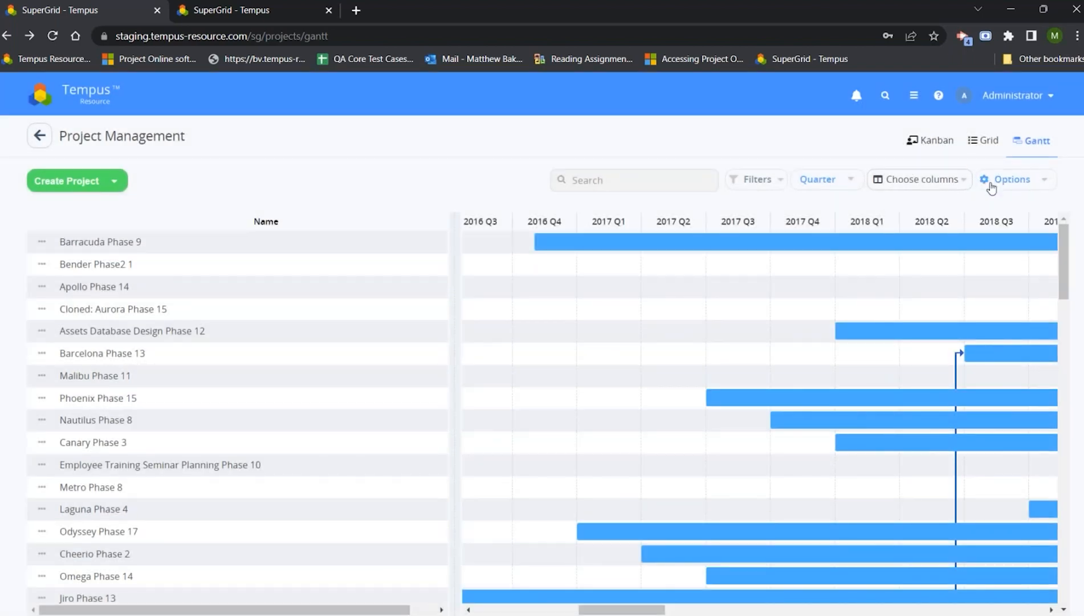
left_click(990, 181)
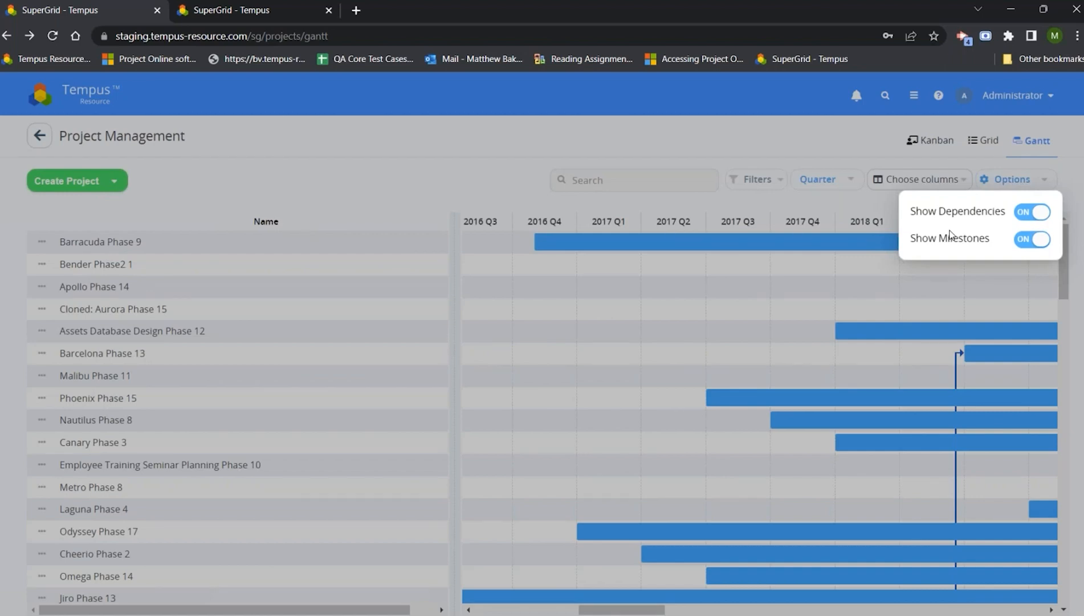
left_click(556, 144)
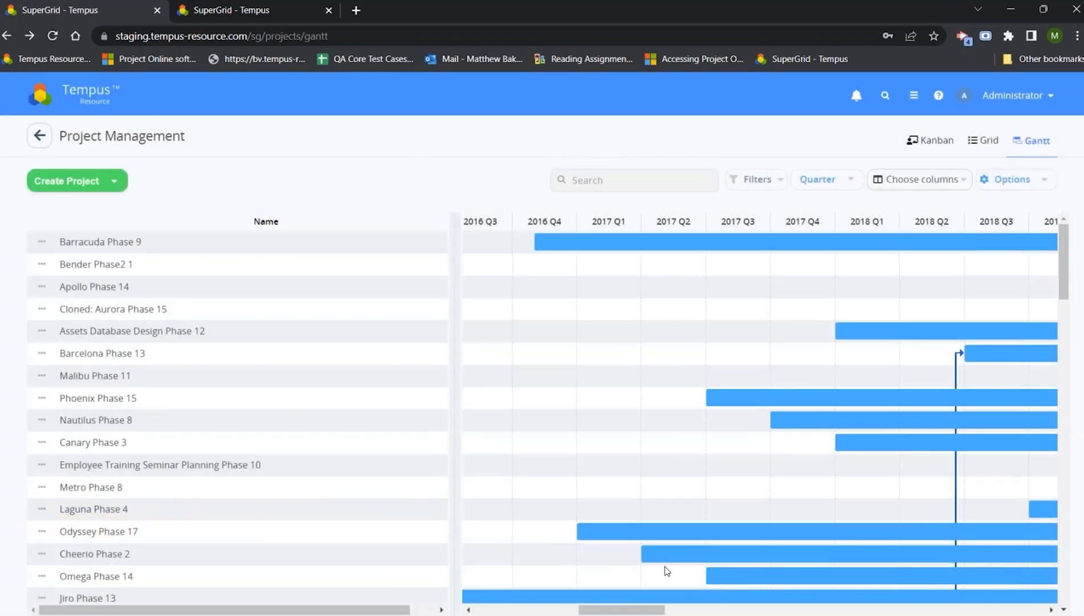
left_click_drag(647, 610, 780, 607)
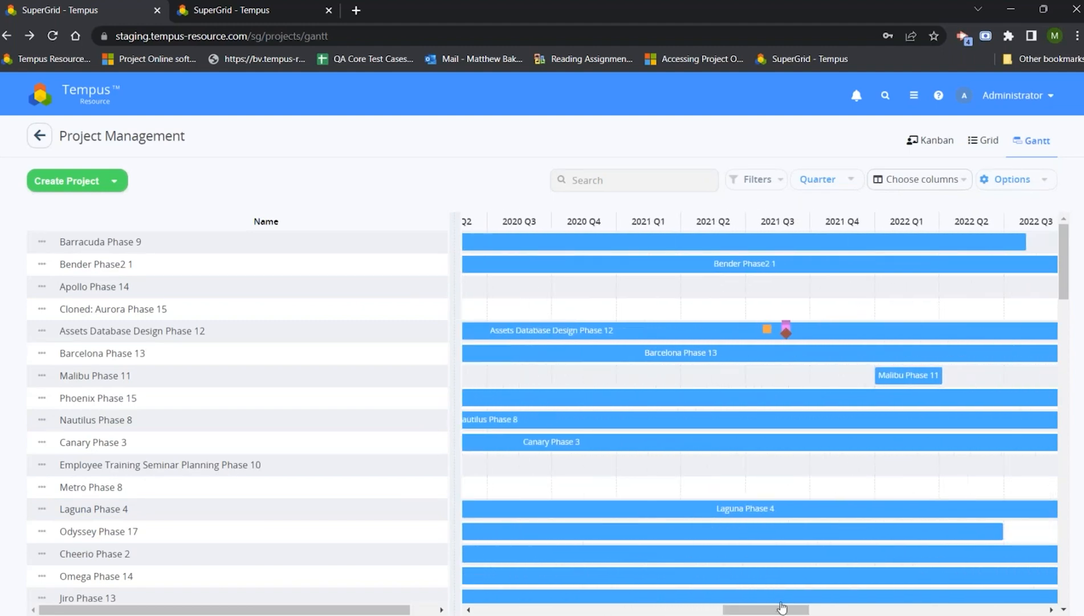
left_click(768, 333)
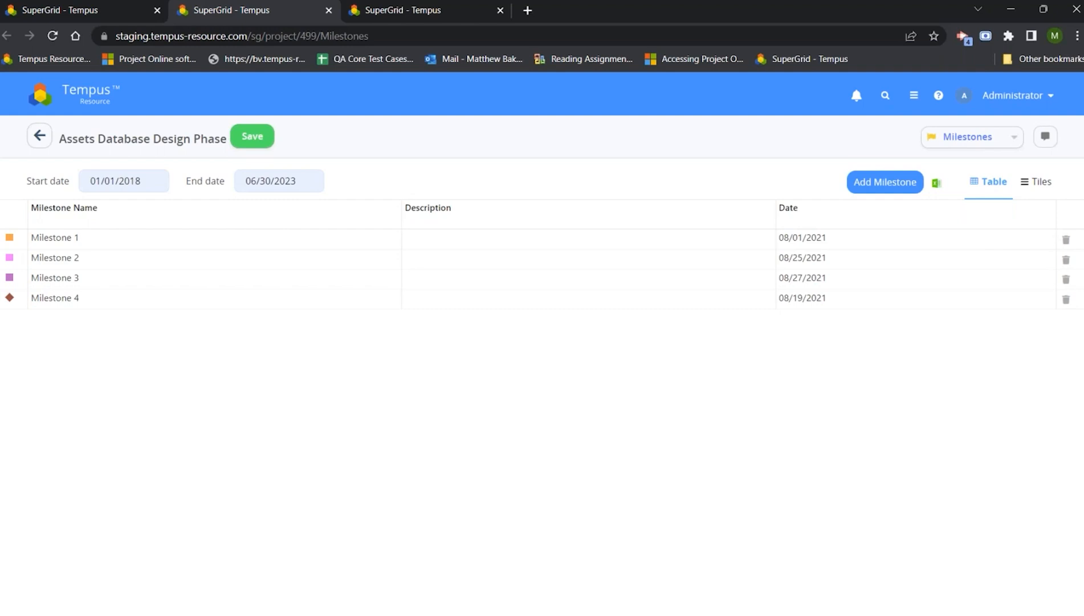
Open the Bulk Project Allocation Flatgrid from the home page and switch it to the last New view in the list
left_click(86, 91)
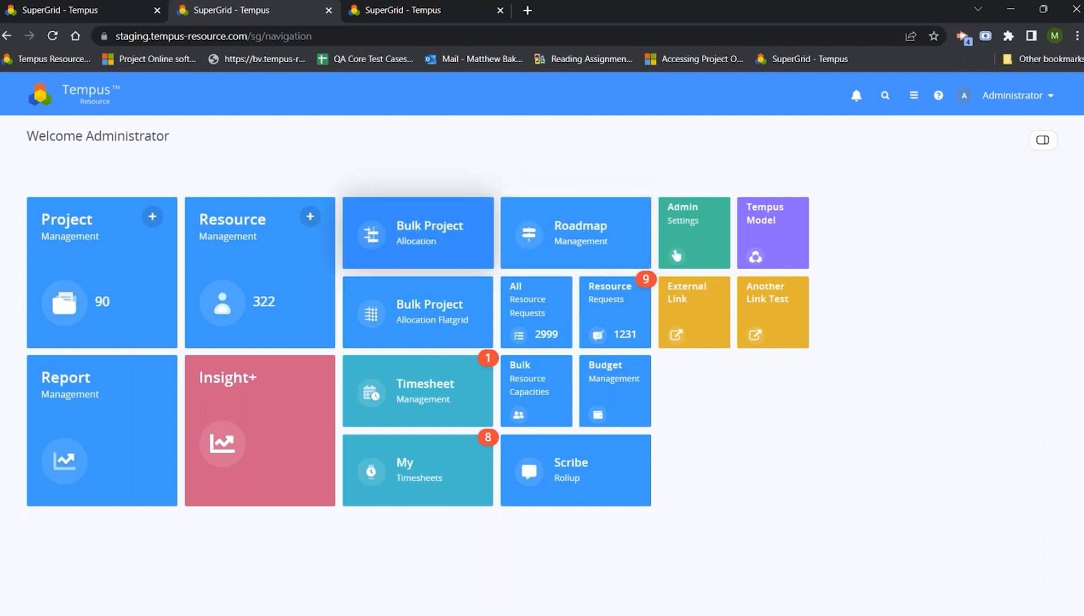
left_click(427, 317)
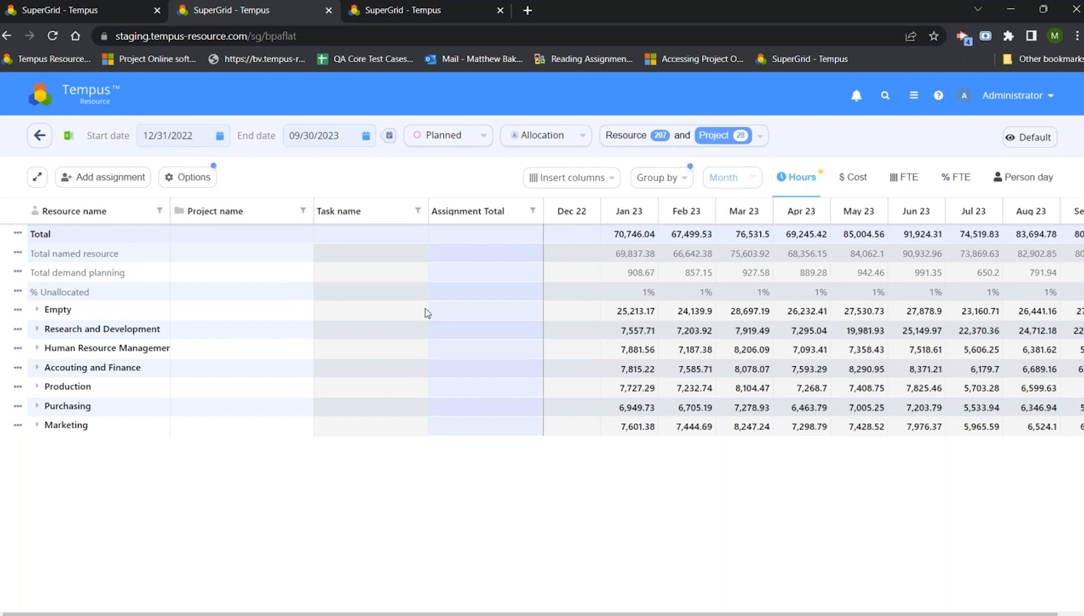
left_click(1031, 137)
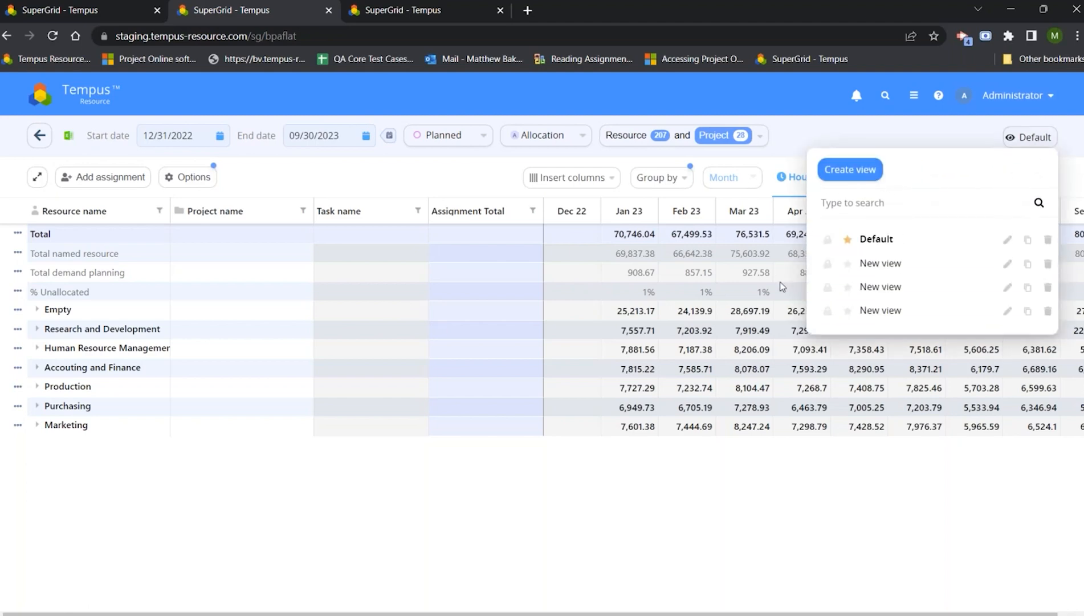
left_click(880, 311)
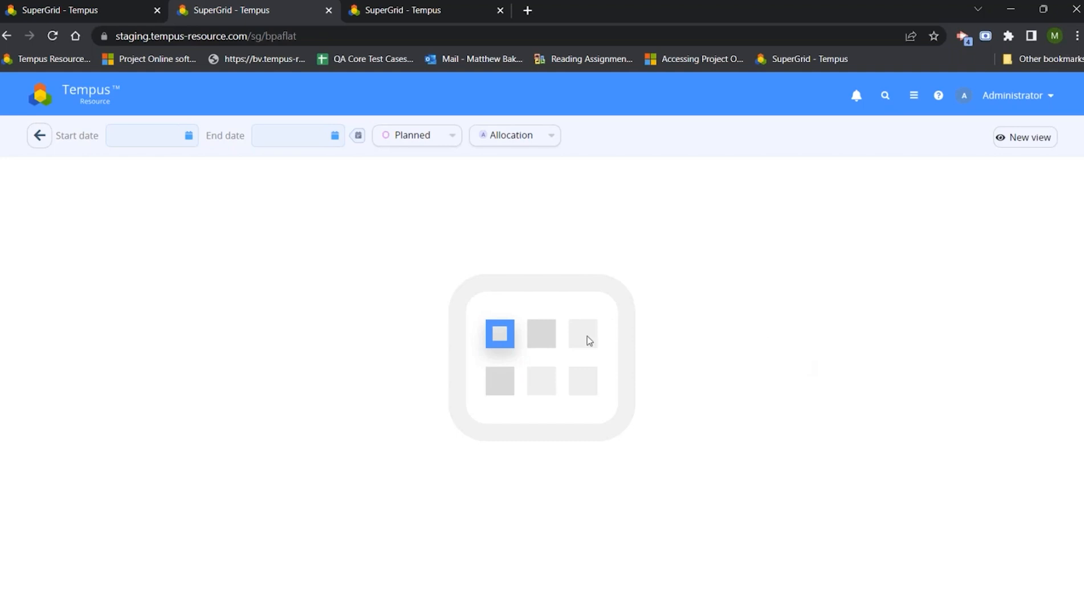
Try the Current Qtr and Next Qtr date presets and set the flatgrid's date range to Current Year
left_click(109, 136)
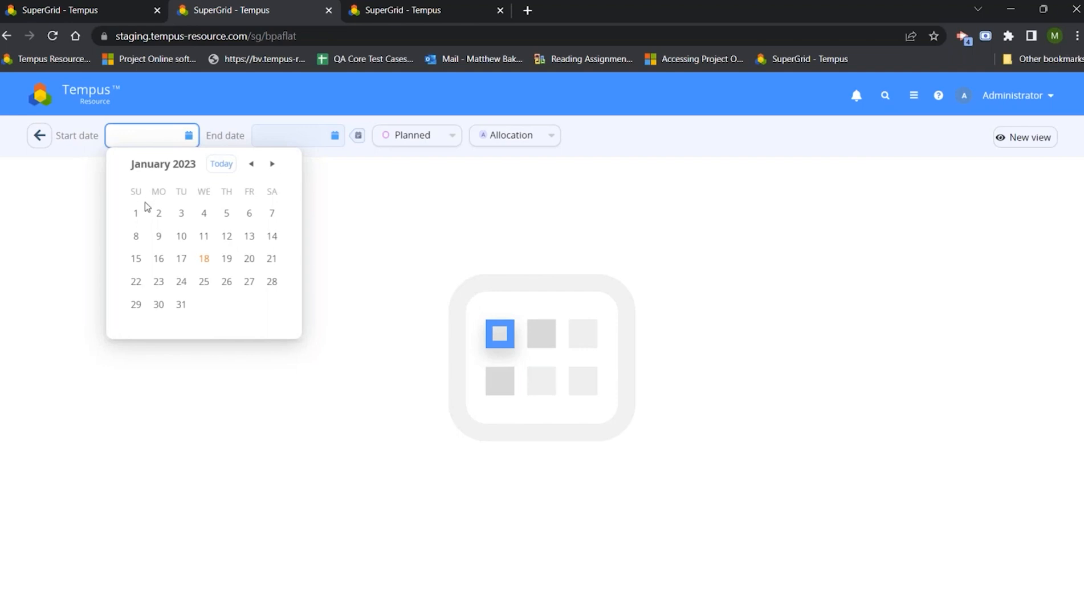
left_click(352, 230)
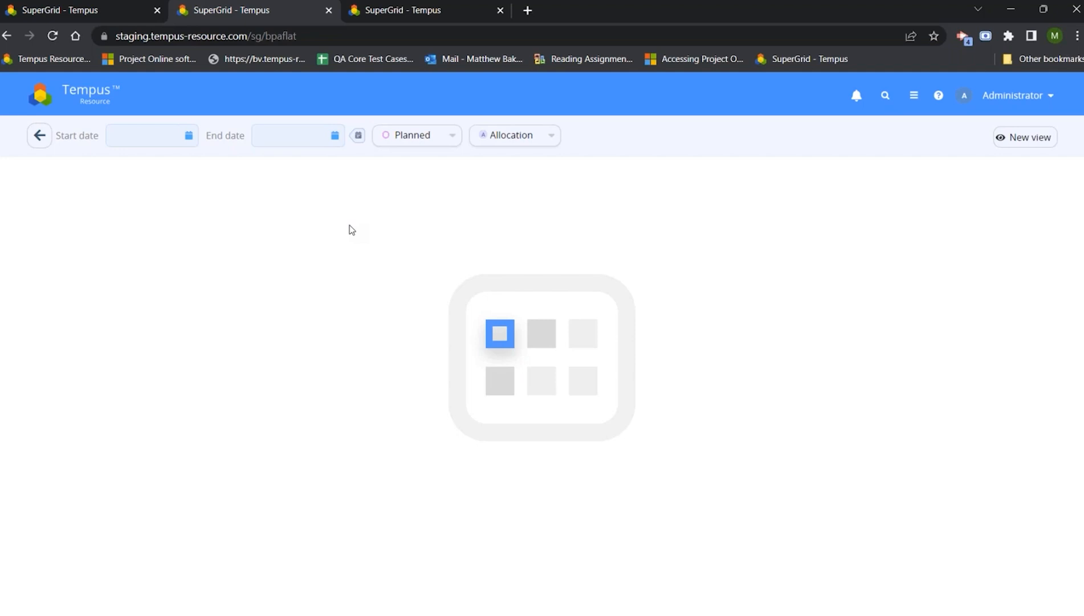
left_click(357, 138)
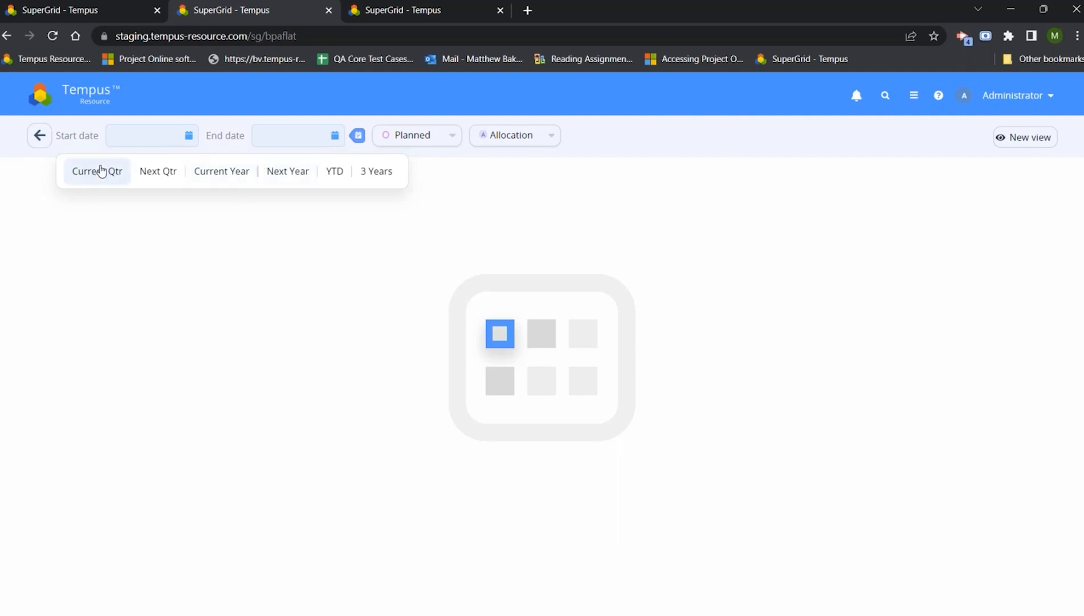
left_click(232, 177)
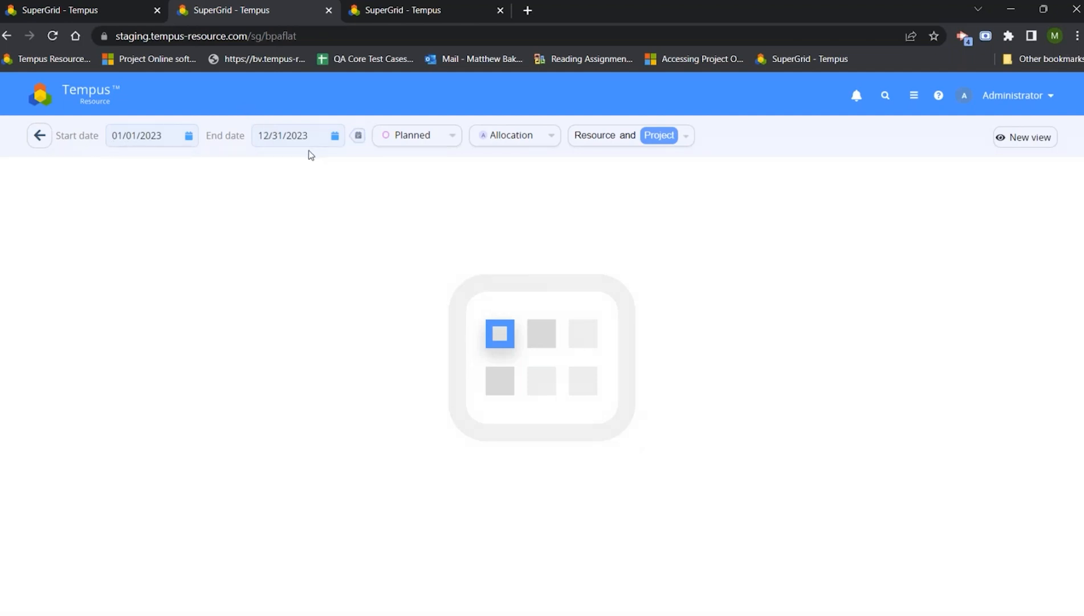
mouse_move(358, 143)
left_click(104, 171)
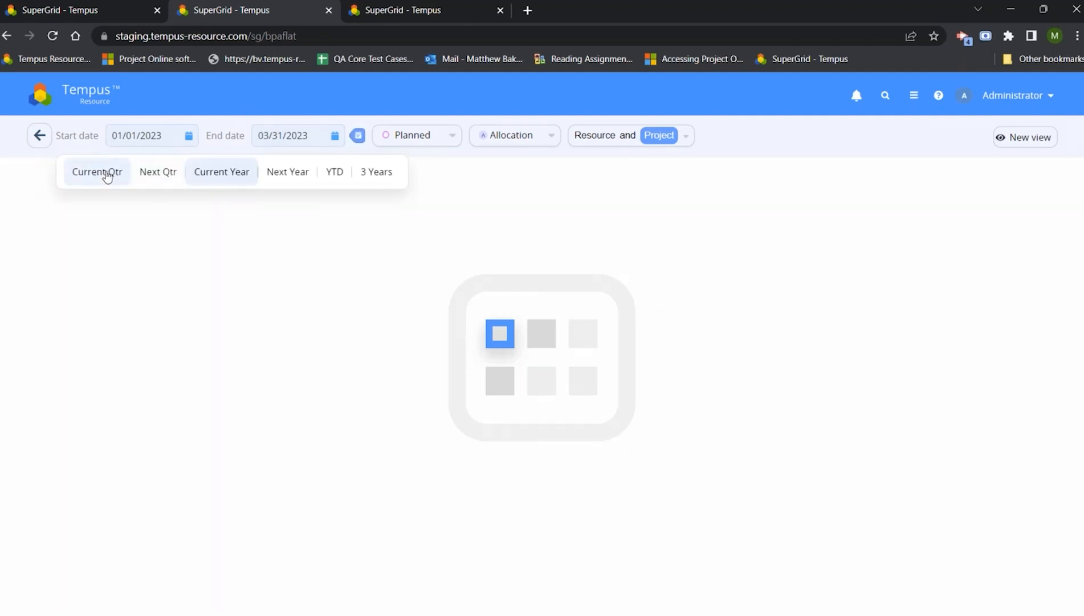
left_click(173, 178)
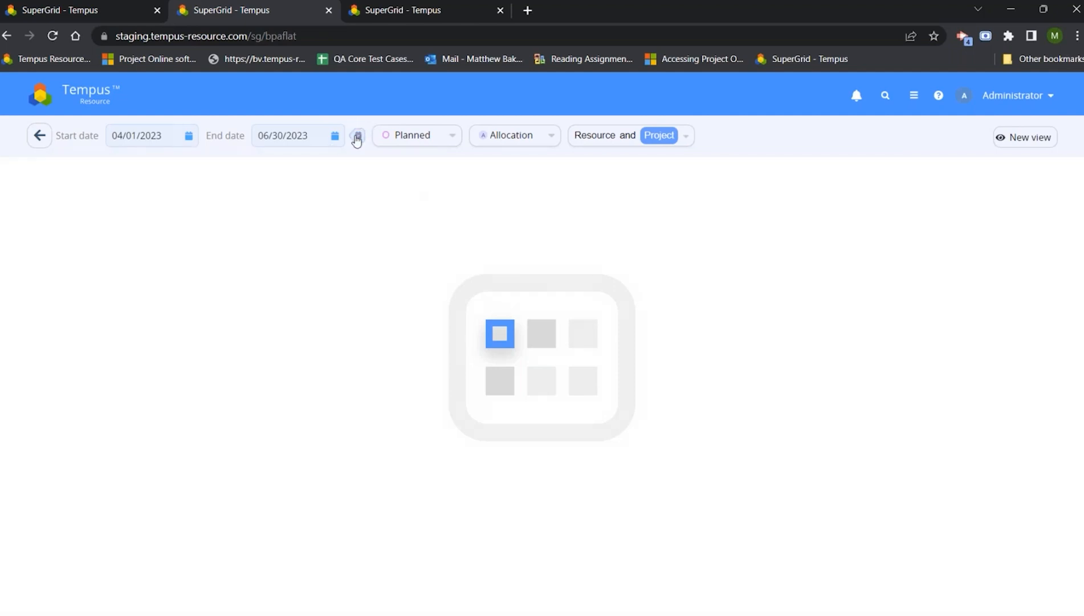
left_click(235, 171)
Examine the Planned and Actual choices and the Allocation and Demand choices, keeping Planned and Allocation selected
left_click(396, 139)
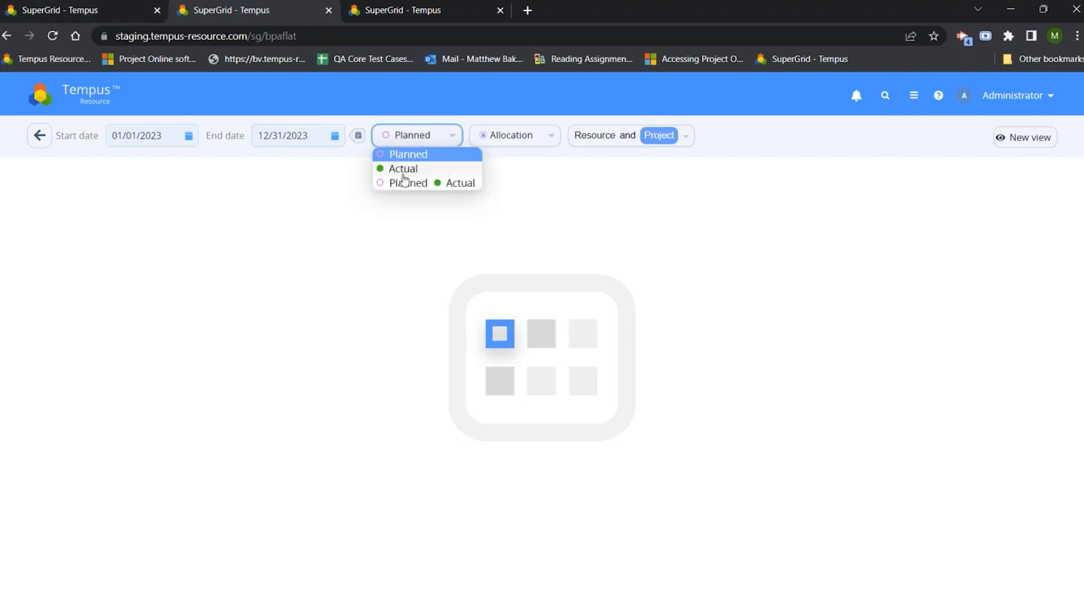
left_click(439, 104)
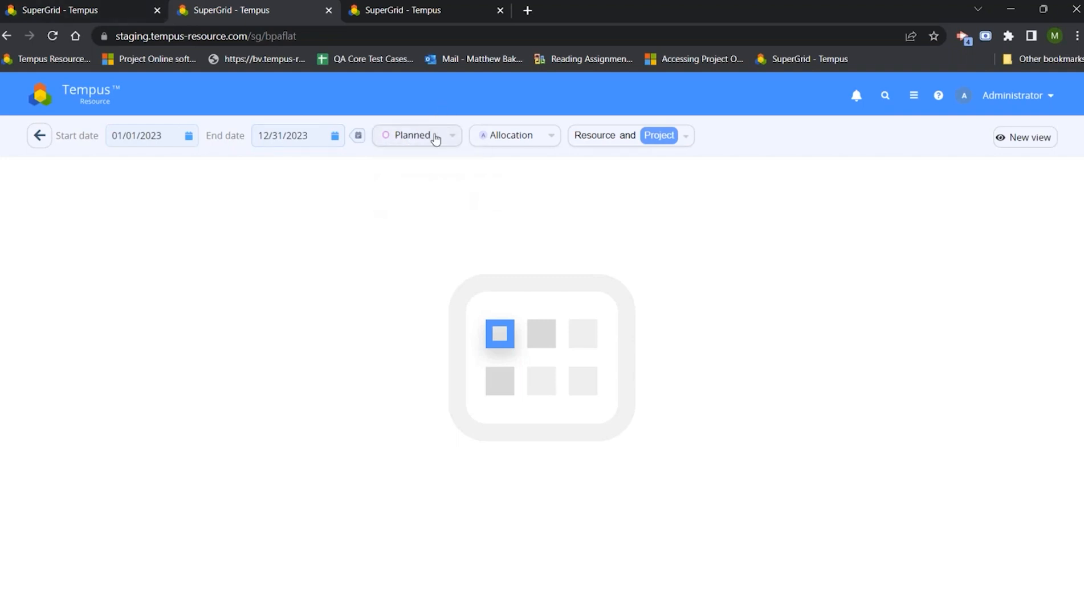
left_click(509, 138)
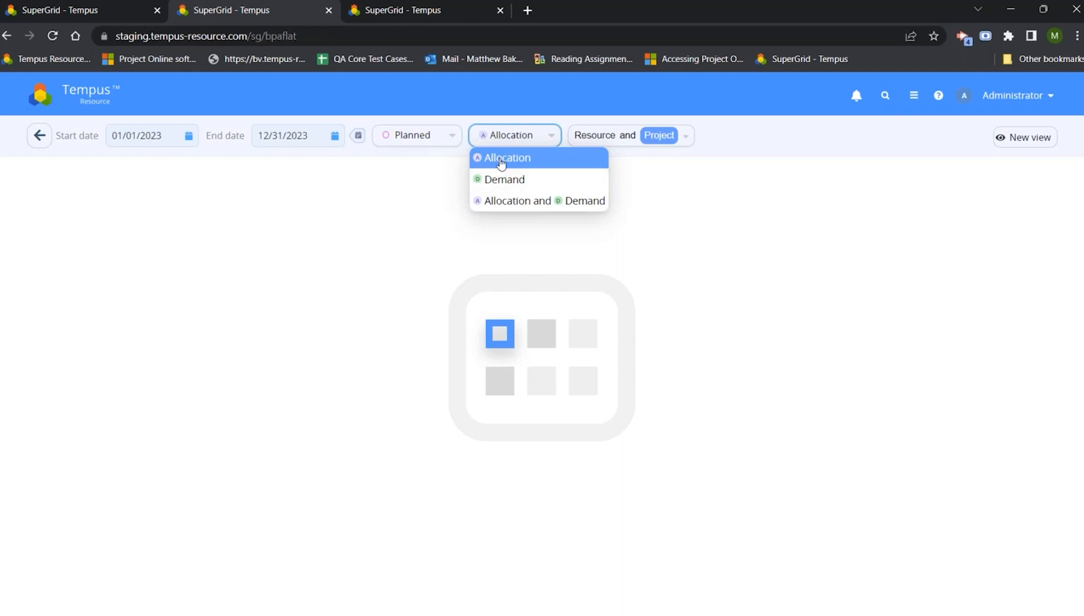
left_click(502, 160)
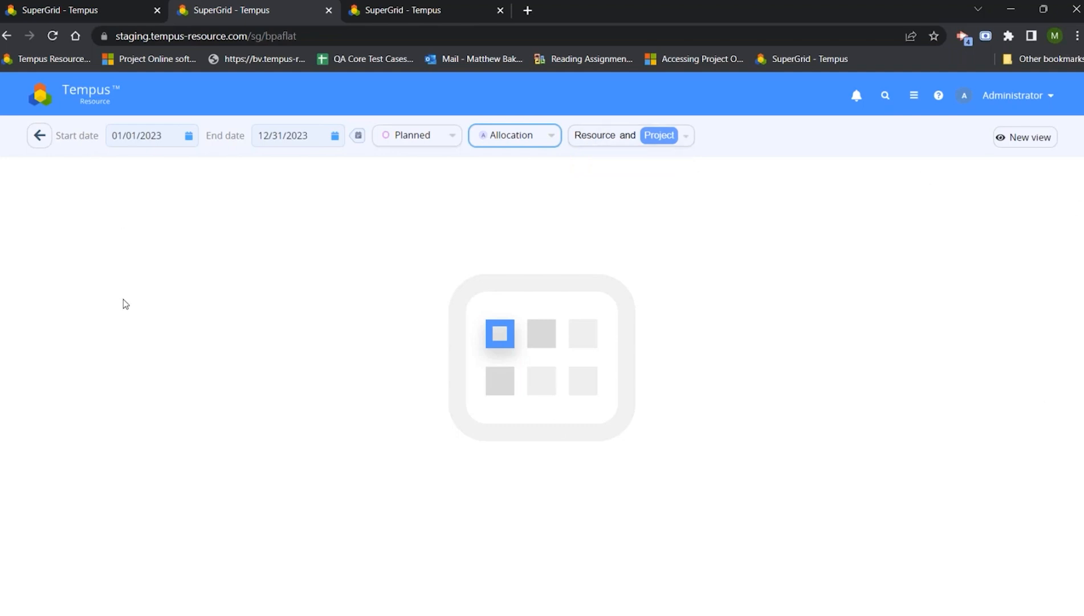
Compare resource-based and project-based selection, and load Apollo Phase 14 and Canary Phase 3 by project
left_click(609, 140)
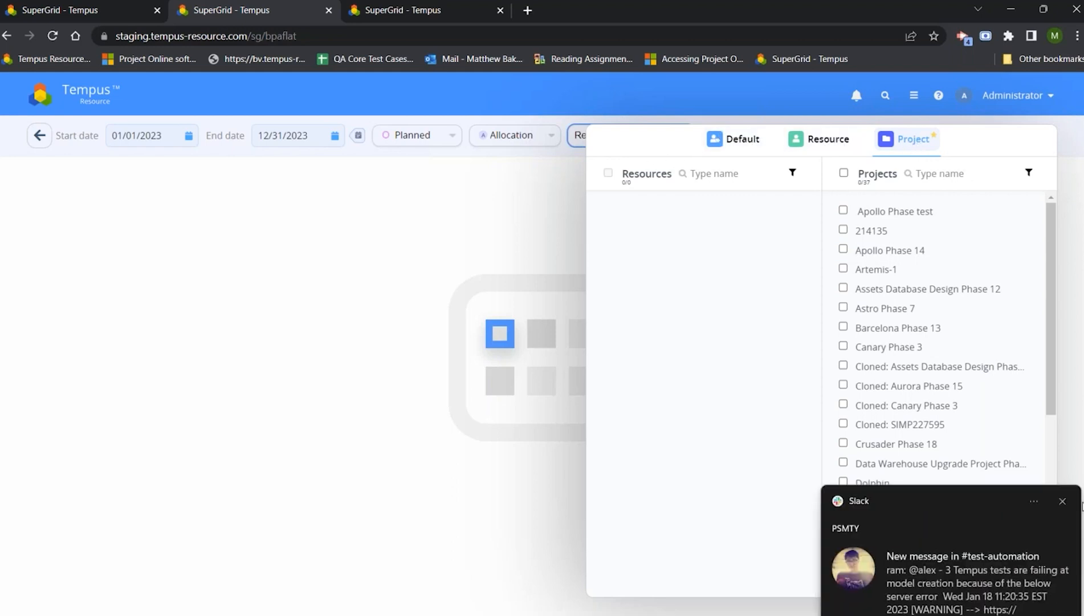
left_click(1062, 500)
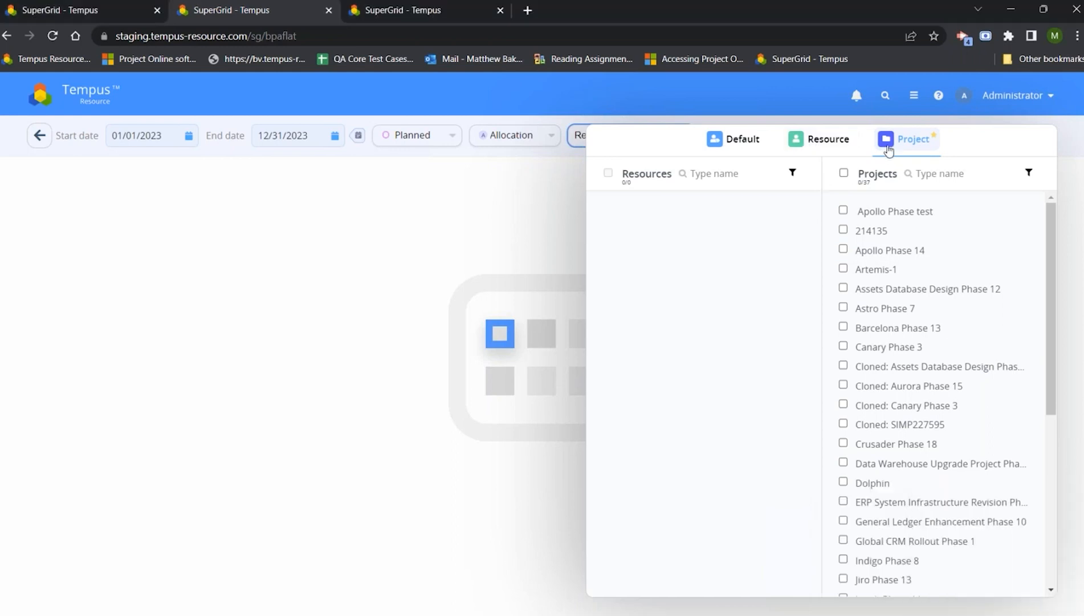
left_click(820, 145)
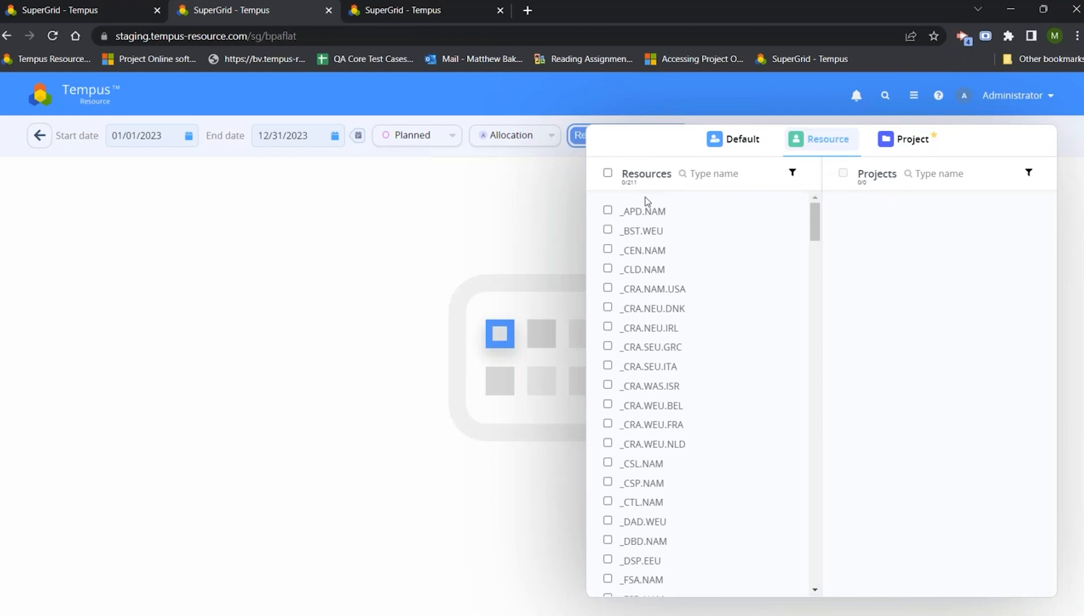
left_click(908, 139)
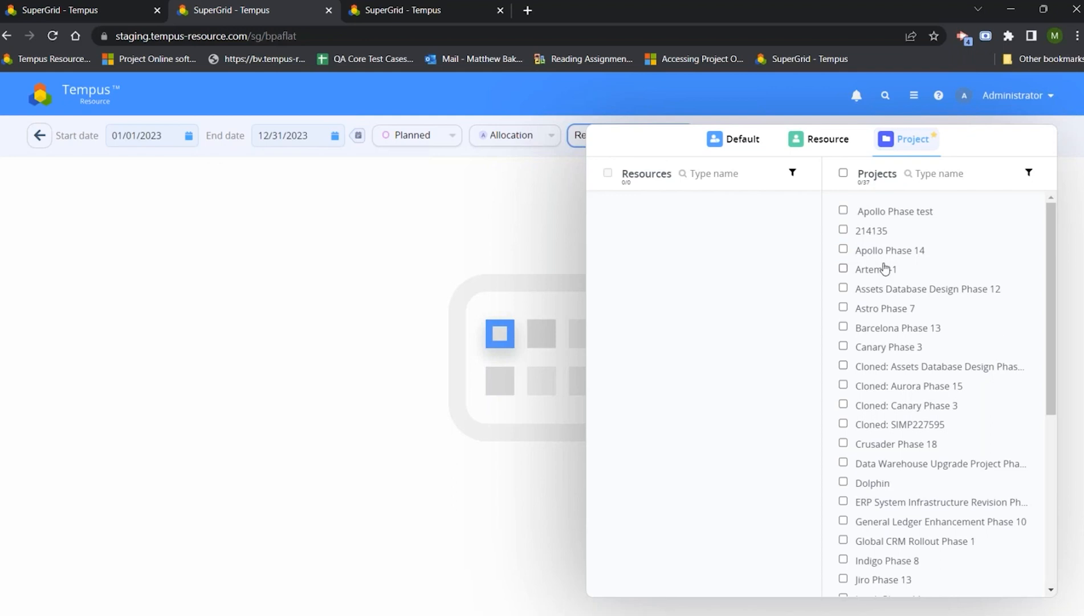
left_click(868, 254)
left_click(871, 346)
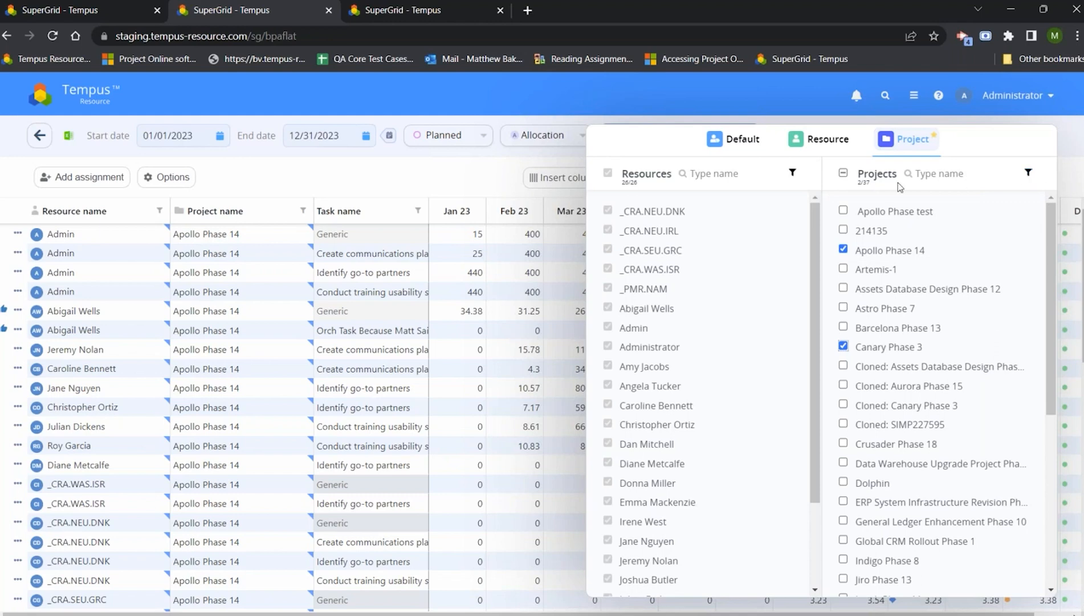
Check the project filters, and filter the resource list to resources whose Department is set
left_click(1028, 173)
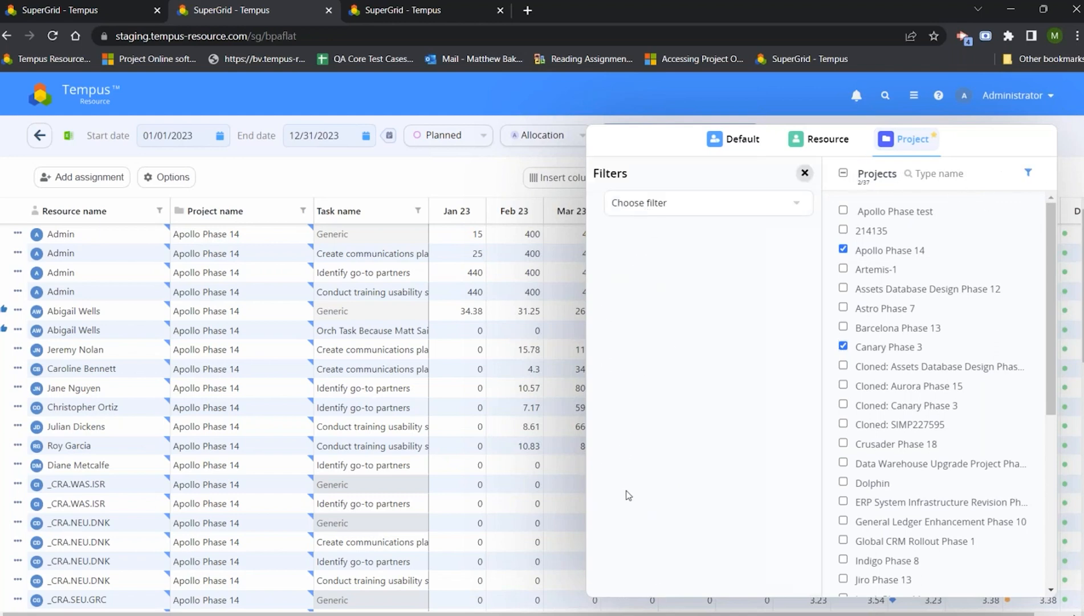
left_click(804, 173)
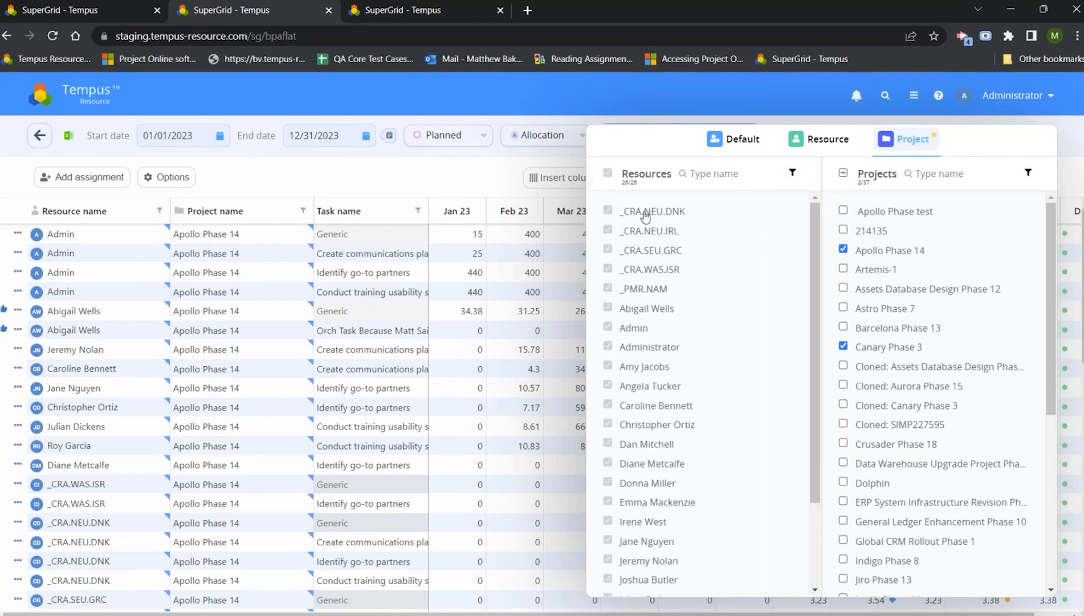
left_click(793, 173)
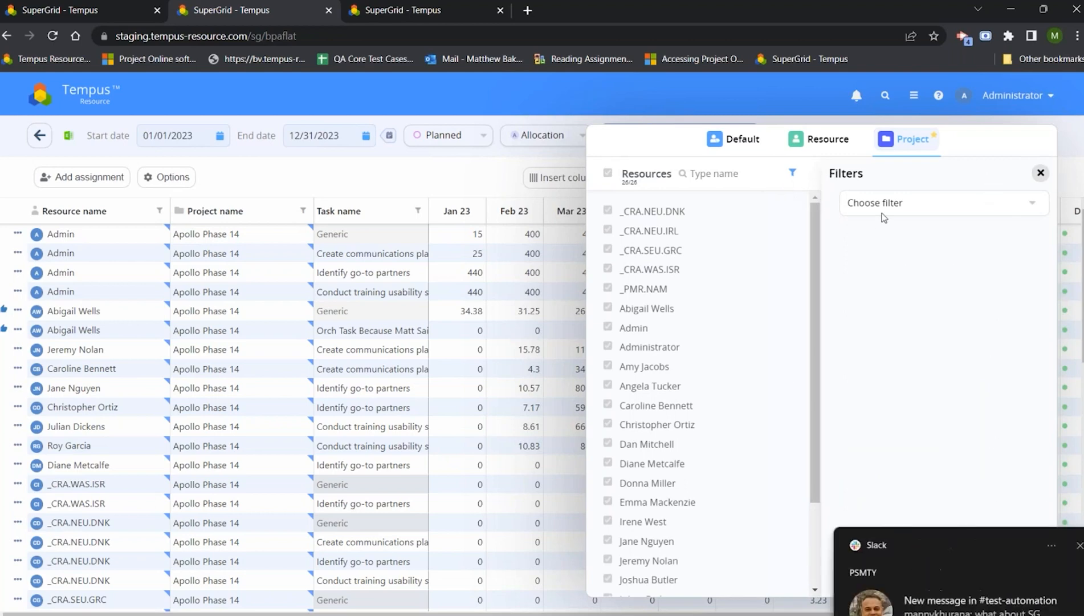
left_click(1061, 548)
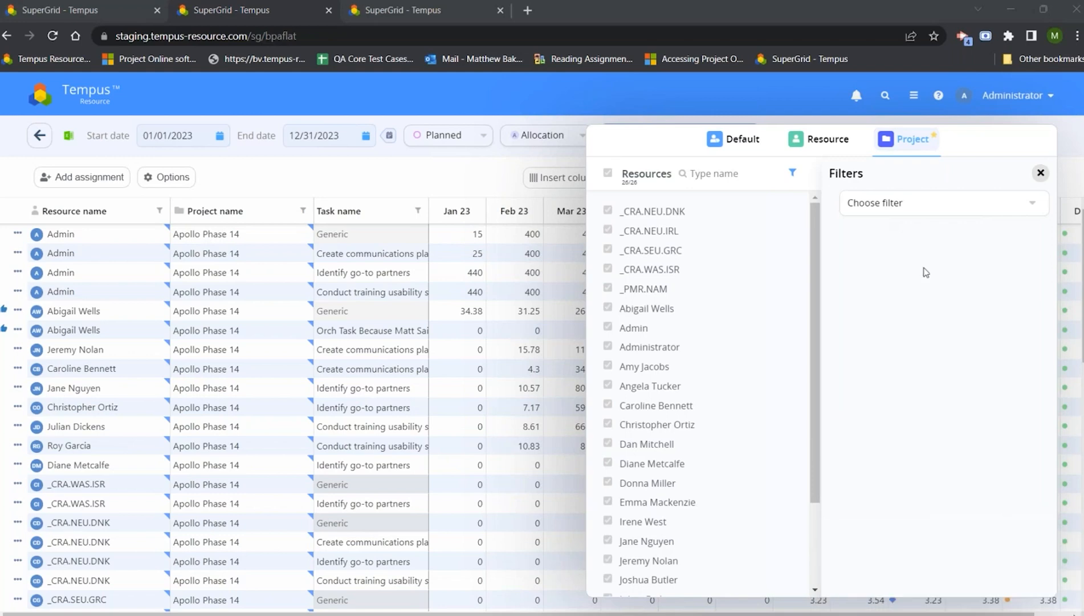
left_click(912, 206)
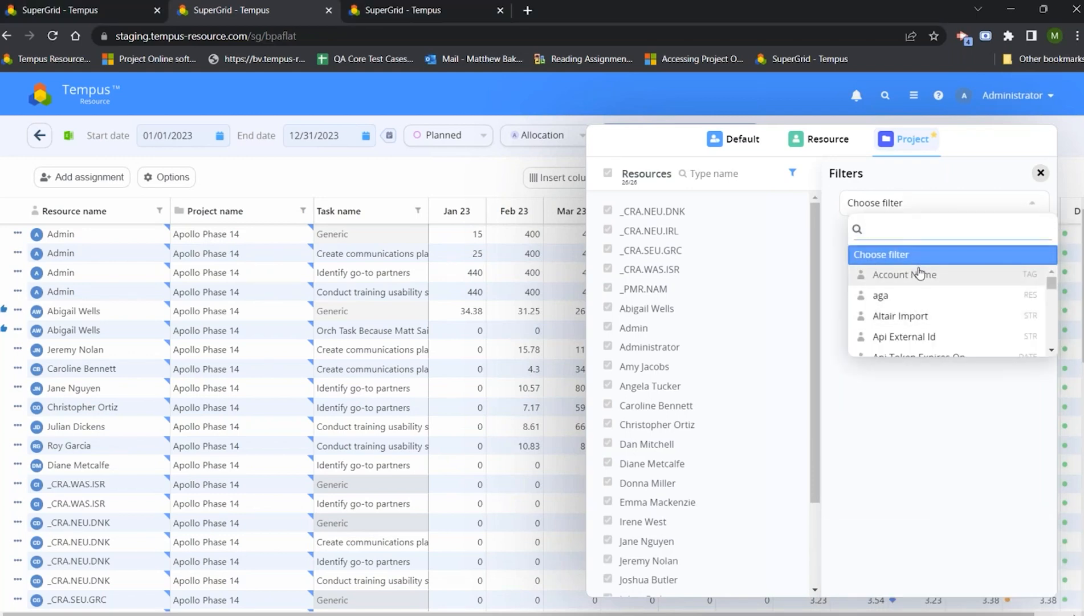
type("dep")
left_click(900, 275)
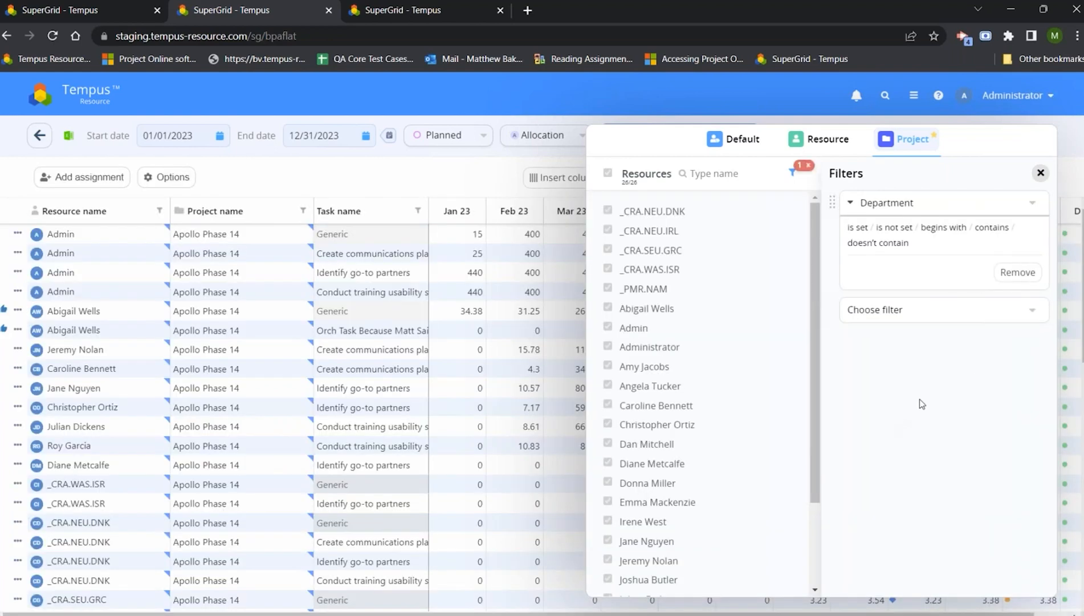
left_click(860, 228)
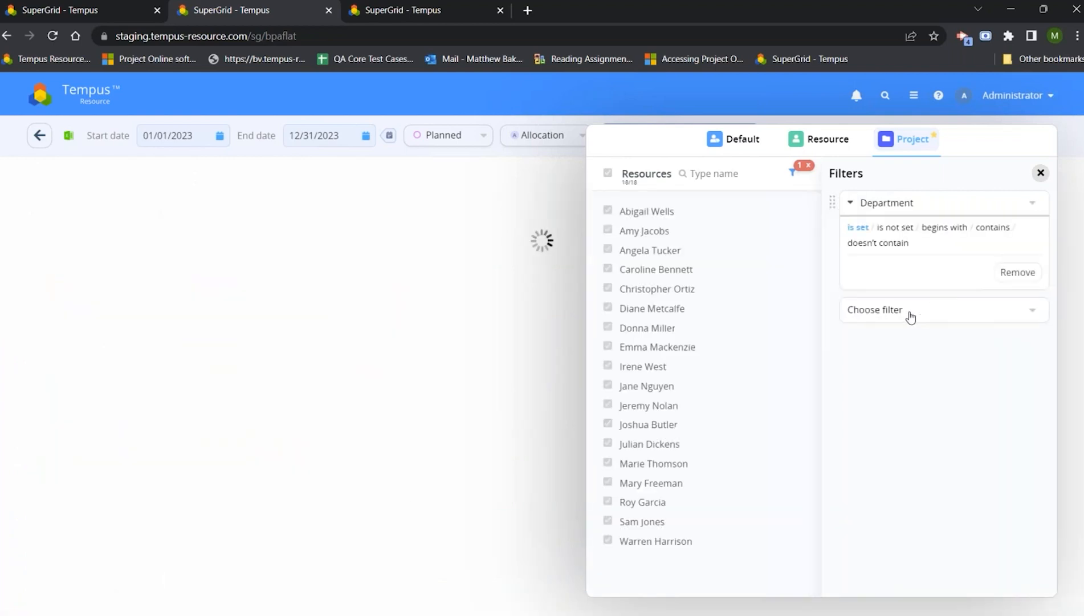
Add a second resource filter requiring that Efficiency is not set, combined with And
left_click(908, 317)
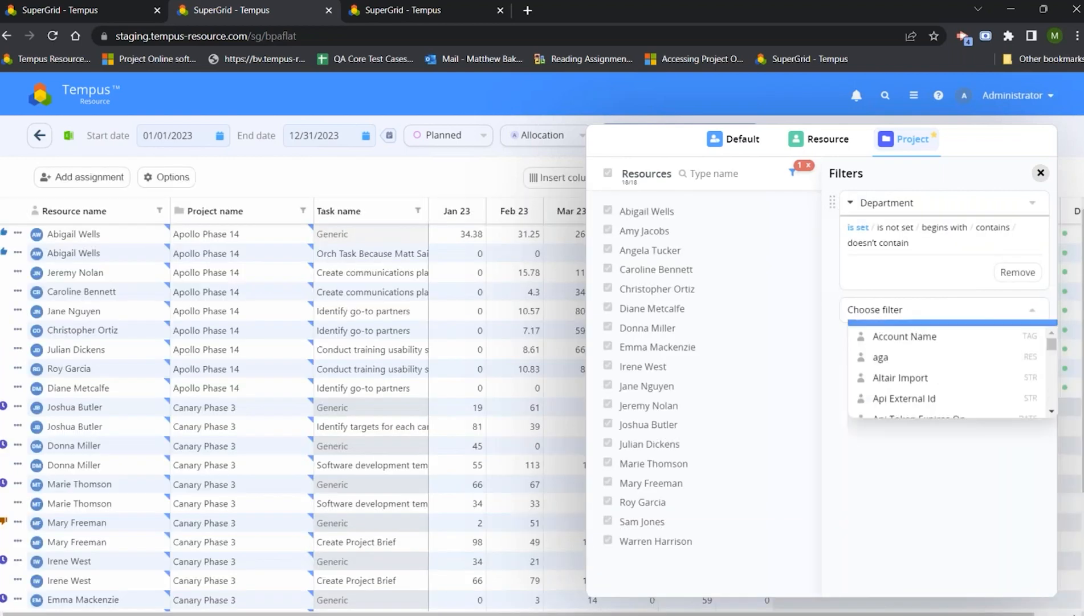
scroll(923, 396, "down", 5)
scroll(922, 397, "down", 3)
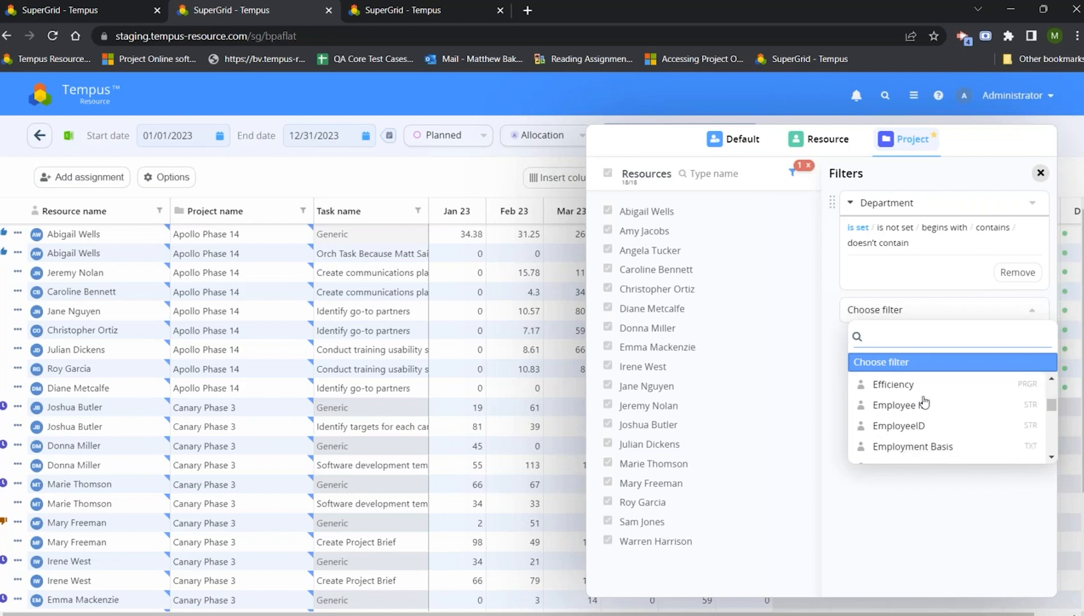
scroll(923, 404, "up", 3)
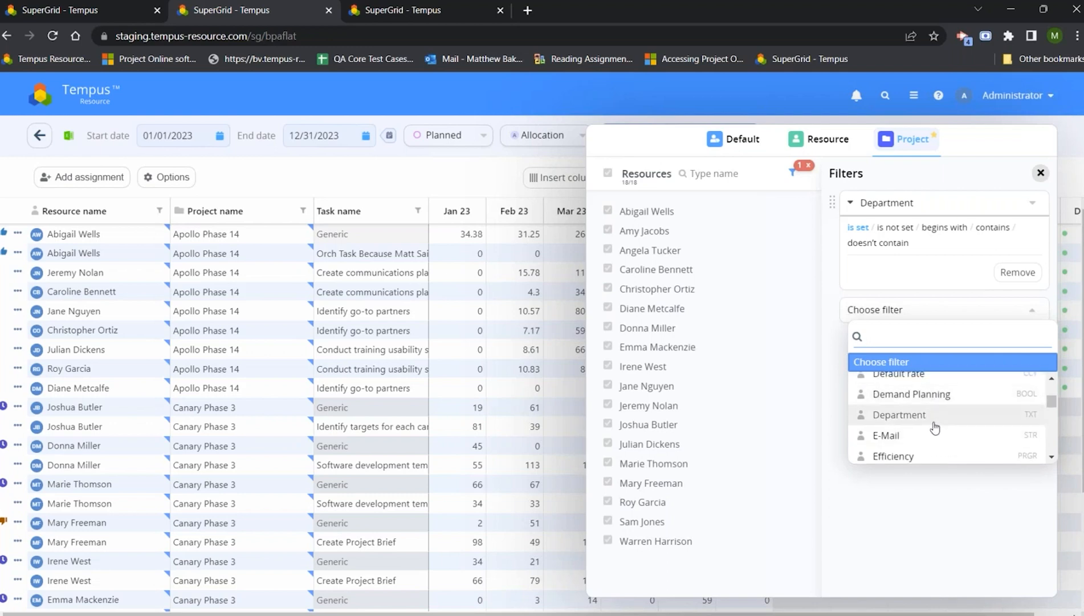
left_click(958, 456)
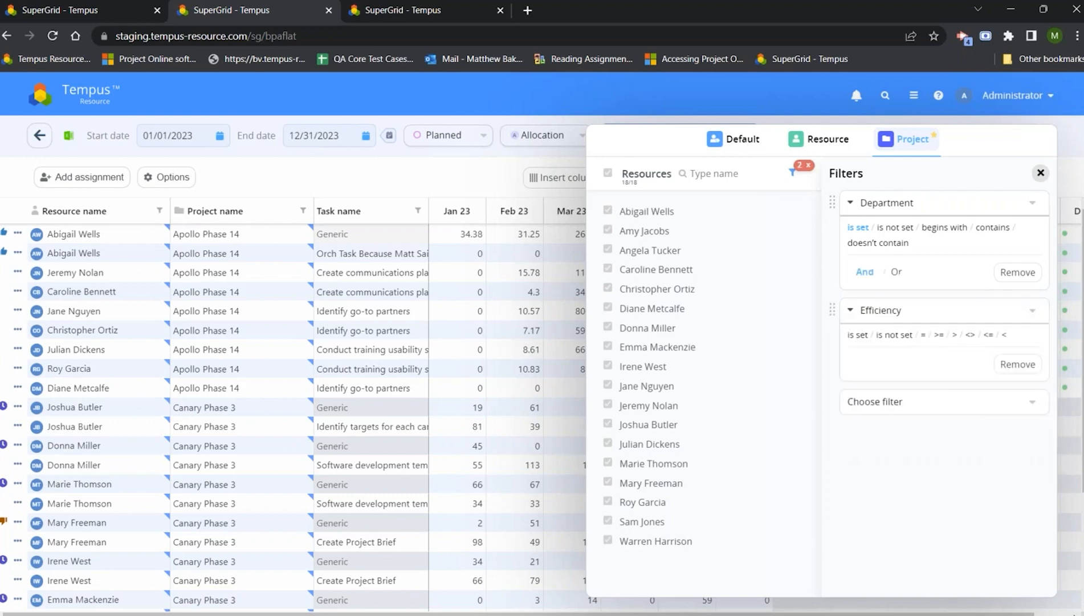
left_click(906, 335)
Reorder the resource filters so Efficiency comes before Department, and close the filter and selection windows
left_click_drag(831, 308, 833, 206)
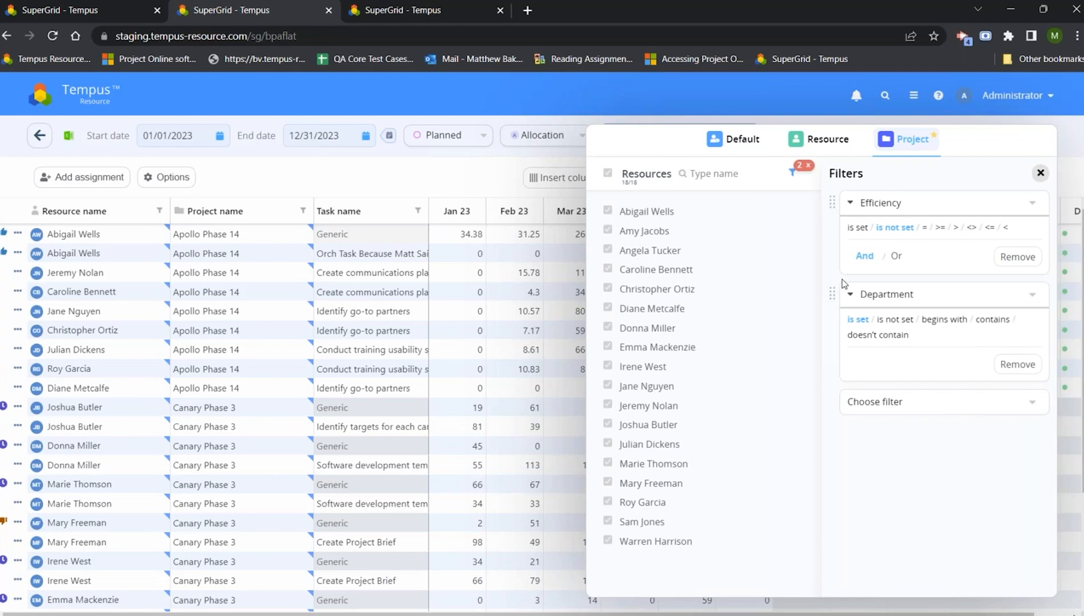
left_click_drag(832, 203, 864, 360)
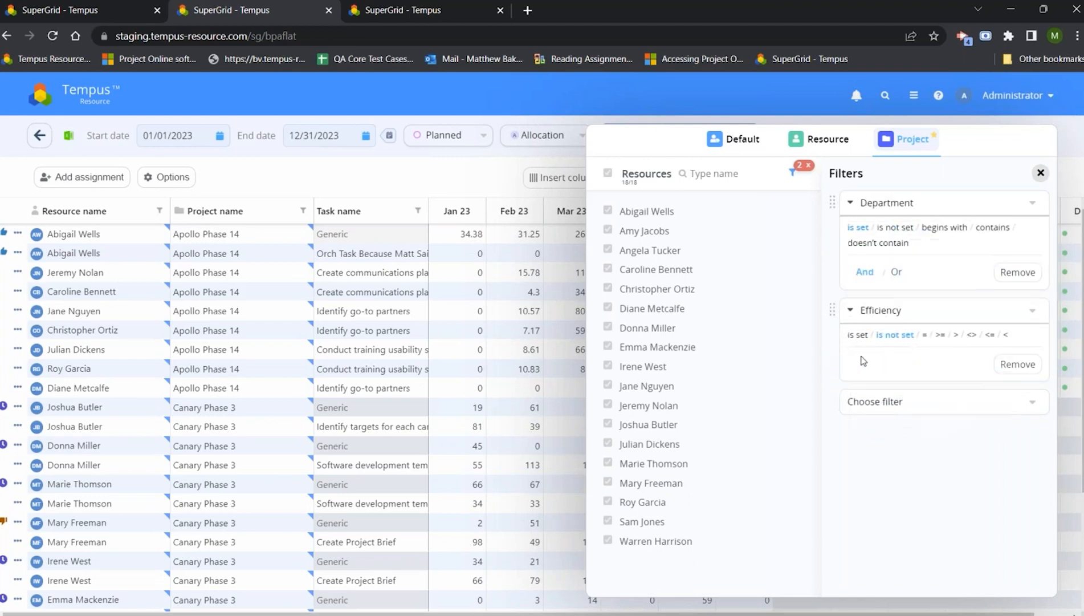
left_click_drag(832, 309, 832, 204)
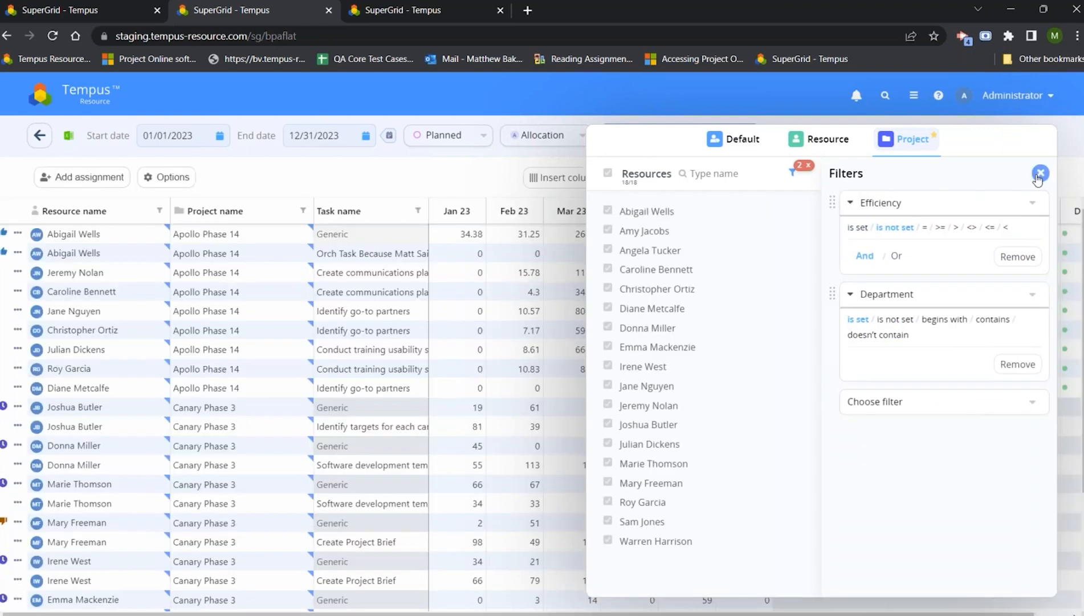
left_click(1040, 174)
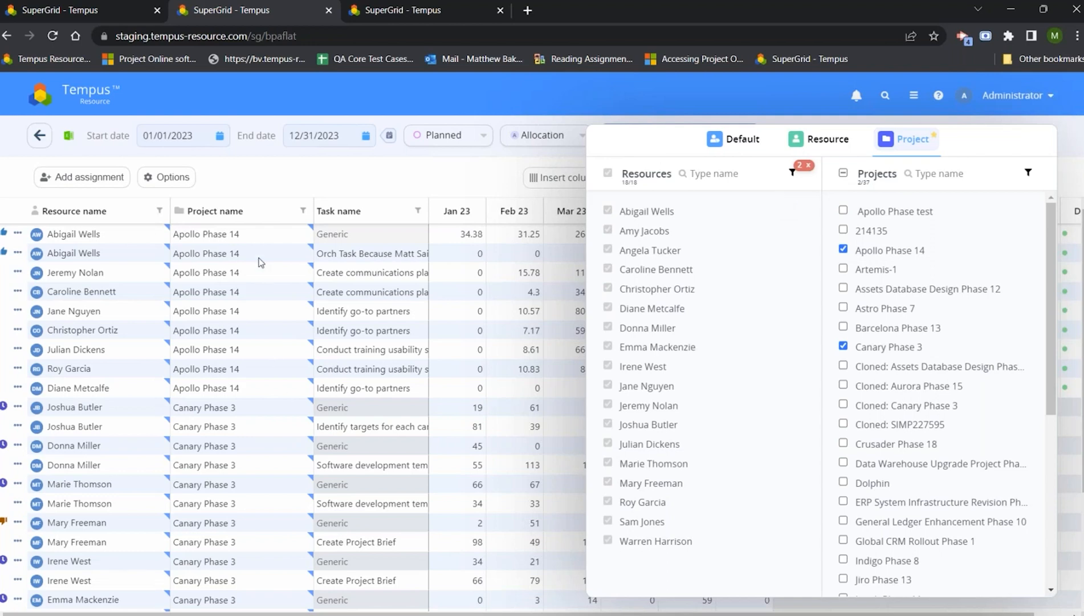
left_click(483, 87)
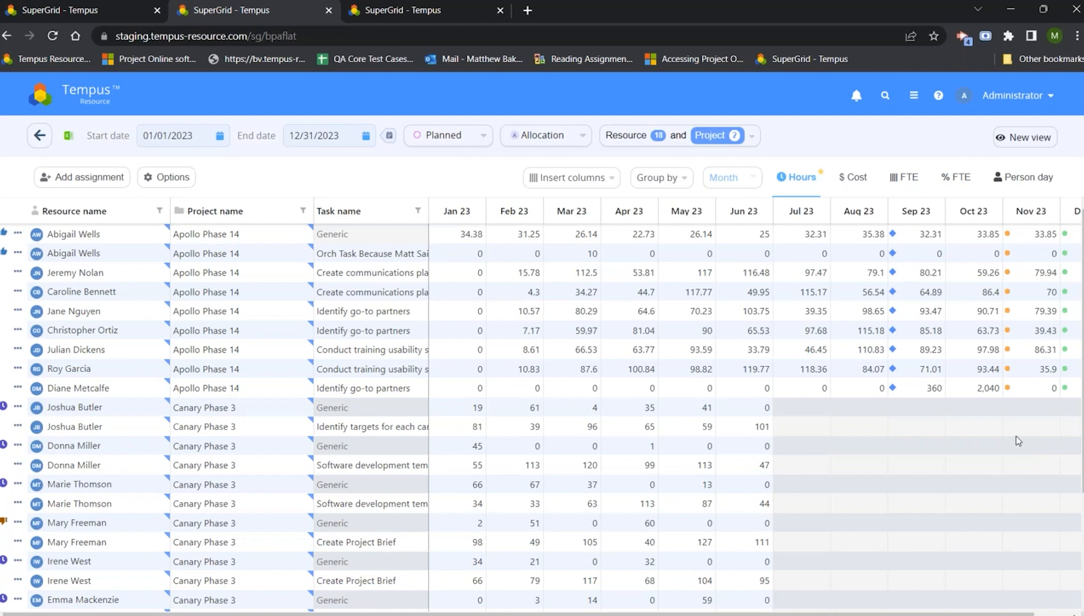
Examine the assignment, resource and project attributes available for grouping the flatgrid
left_click(677, 183)
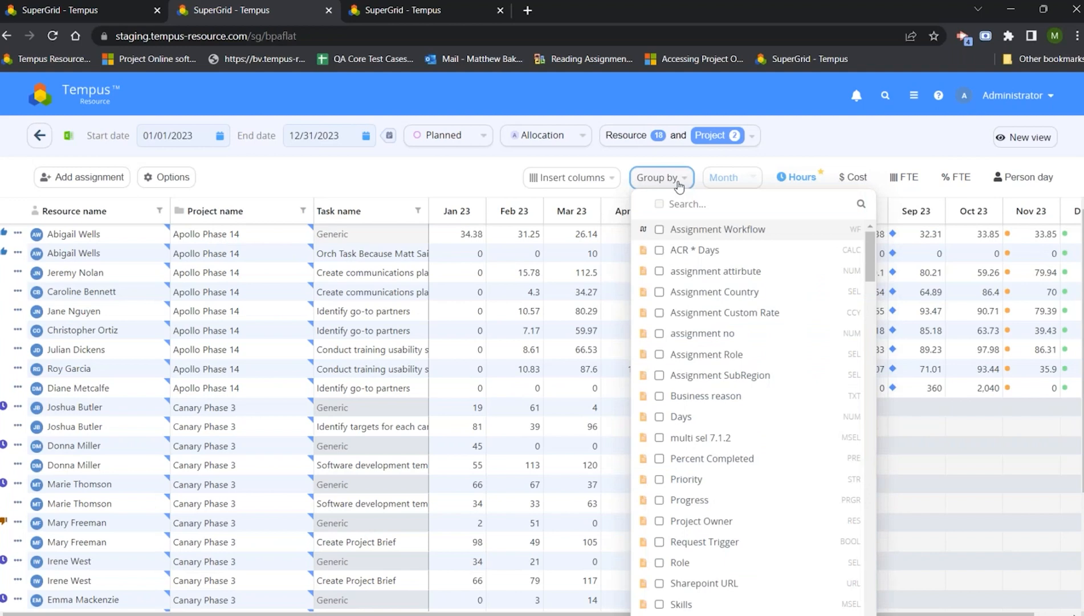
left_click(1064, 525)
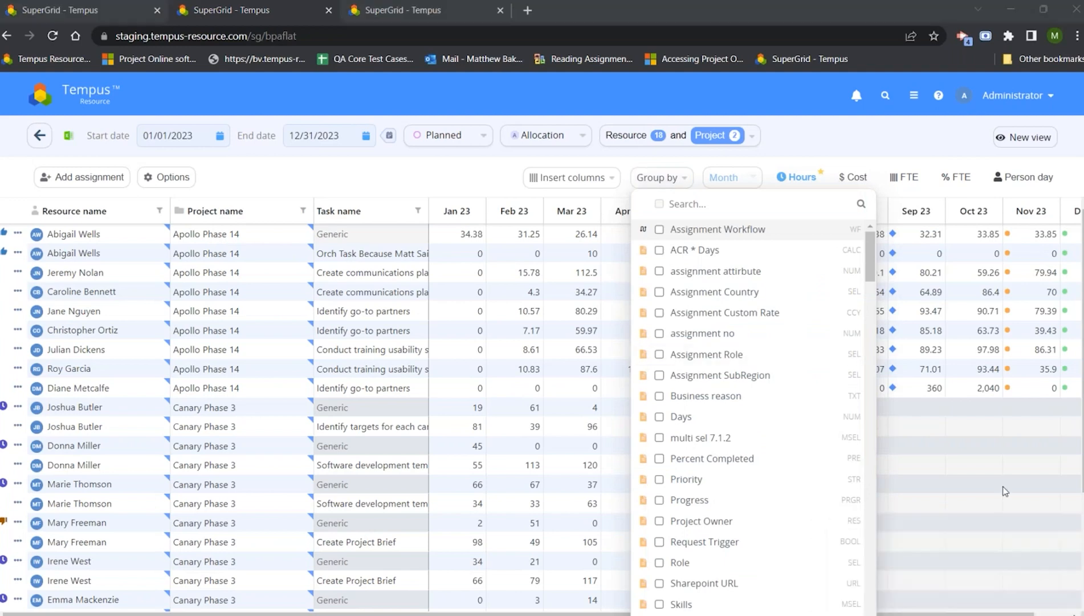
scroll(710, 394, "down", 6)
scroll(710, 394, "down", 3)
scroll(711, 393, "up", 9)
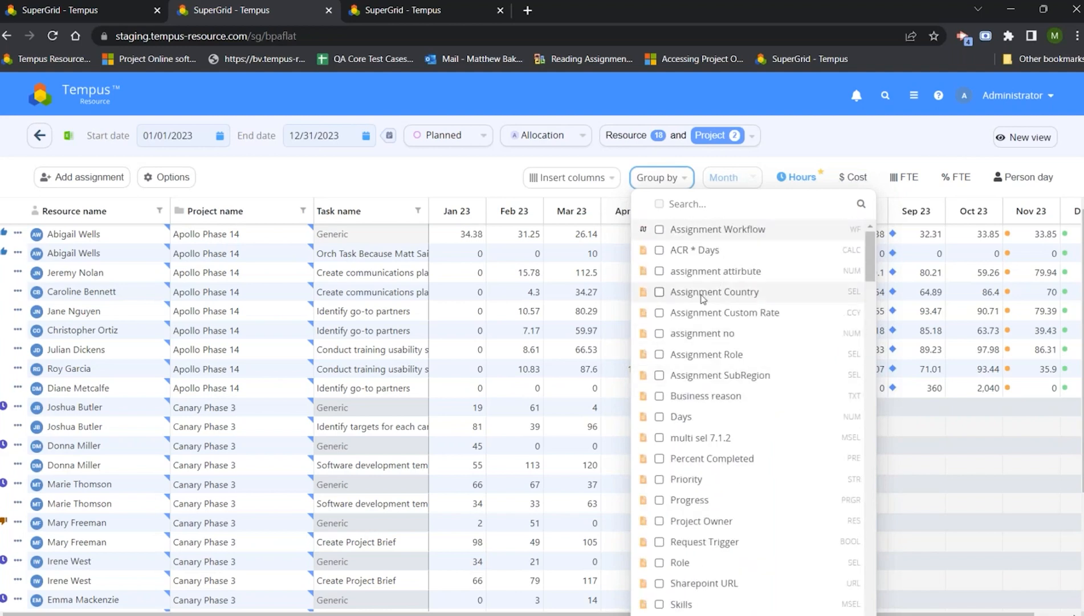
scroll(685, 266, "down", 8)
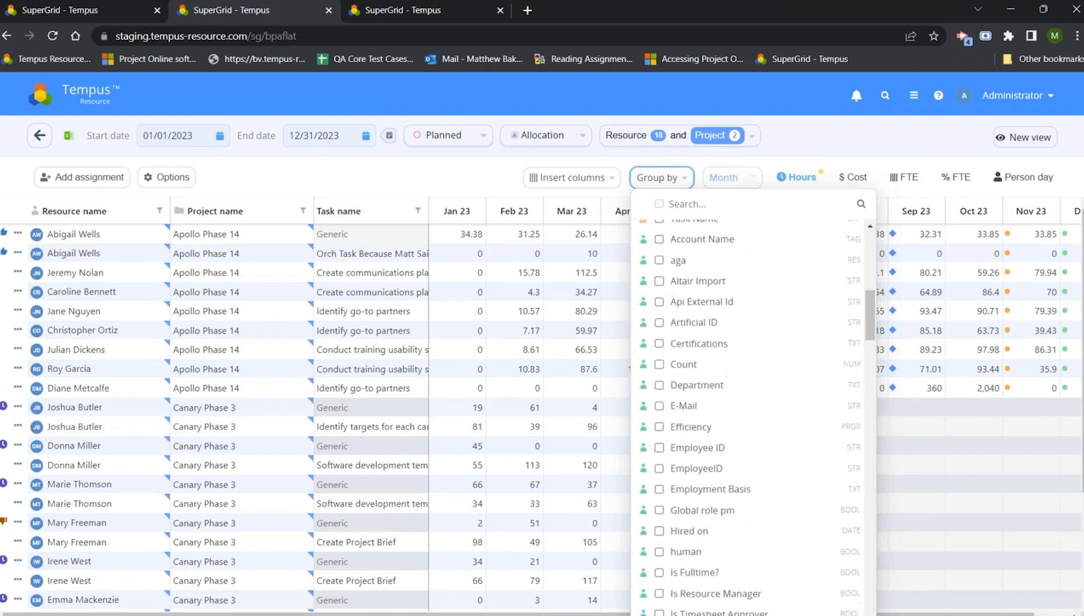
scroll(663, 346, "down", 20)
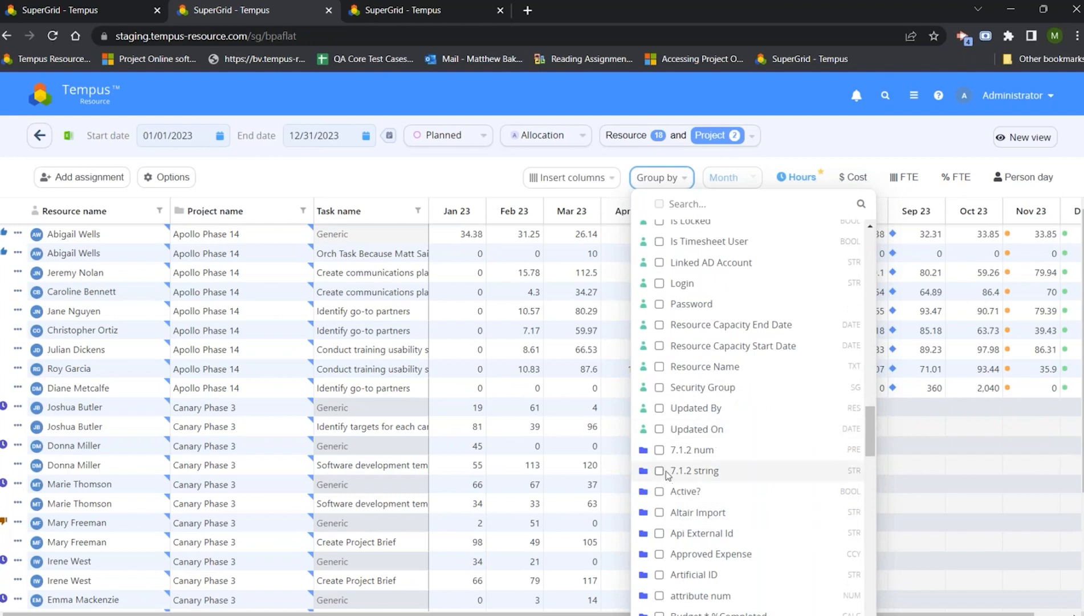
scroll(713, 456, "down", 3)
scroll(687, 419, "down", 11)
scroll(692, 420, "up", 15)
Find the Department attribute with the search term dep and group the flatgrid by it
left_click(707, 205)
type("dep")
left_click(700, 232)
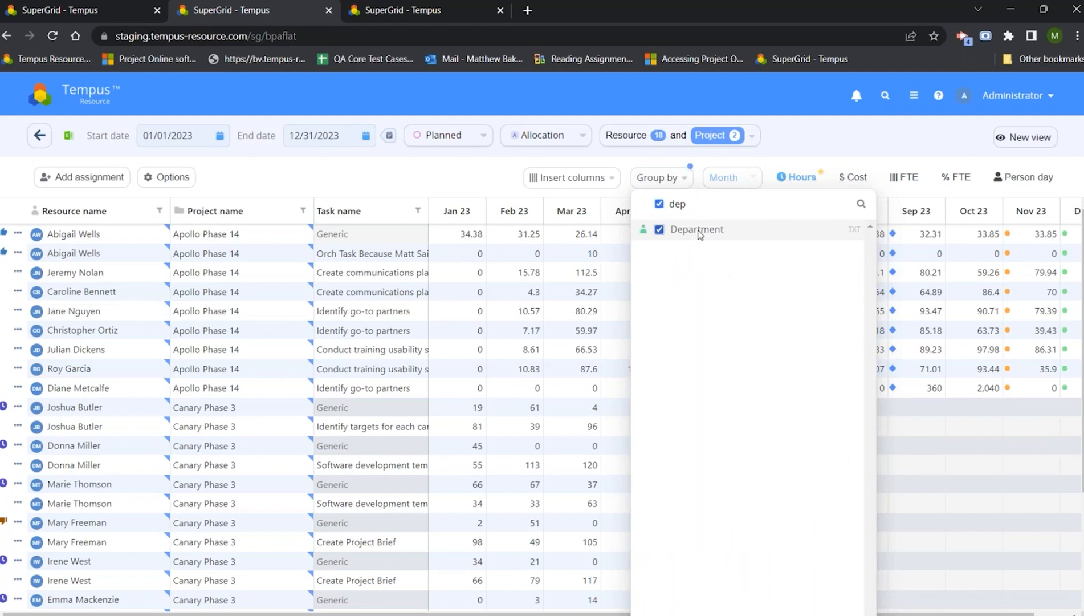
left_click(385, 181)
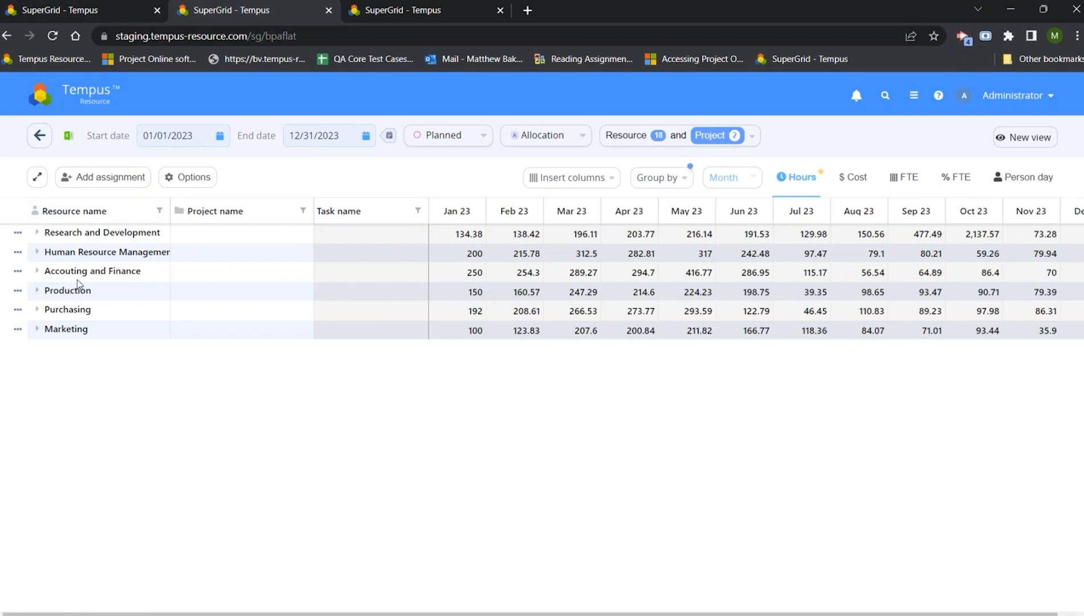
Expand the Human Resource Management group and widen the Task name column until the full task names fit
double_click(54, 255)
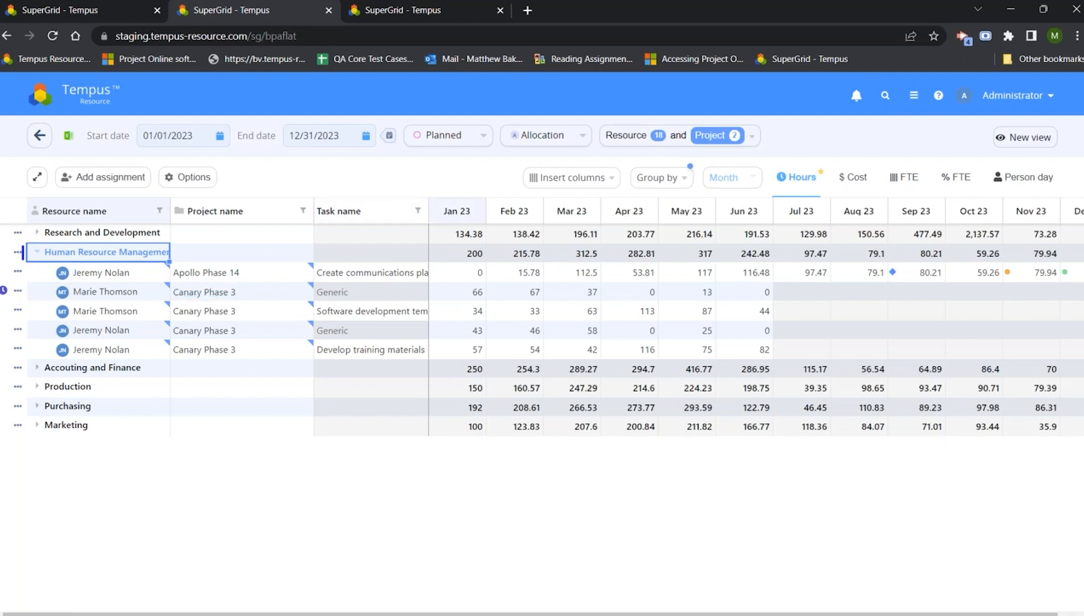
left_click_drag(425, 201, 560, 201)
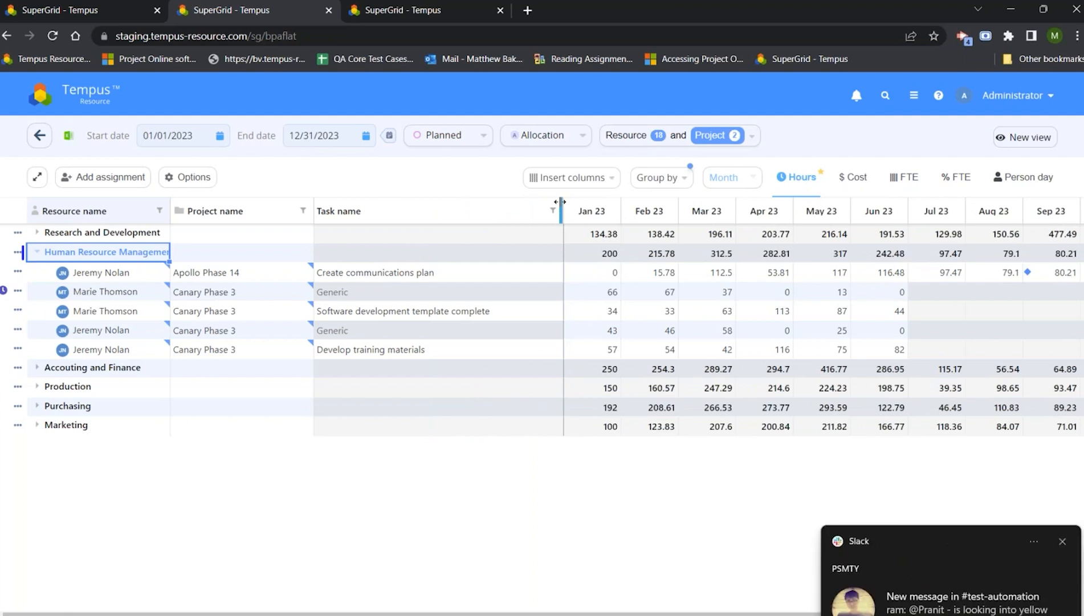
left_click(1063, 541)
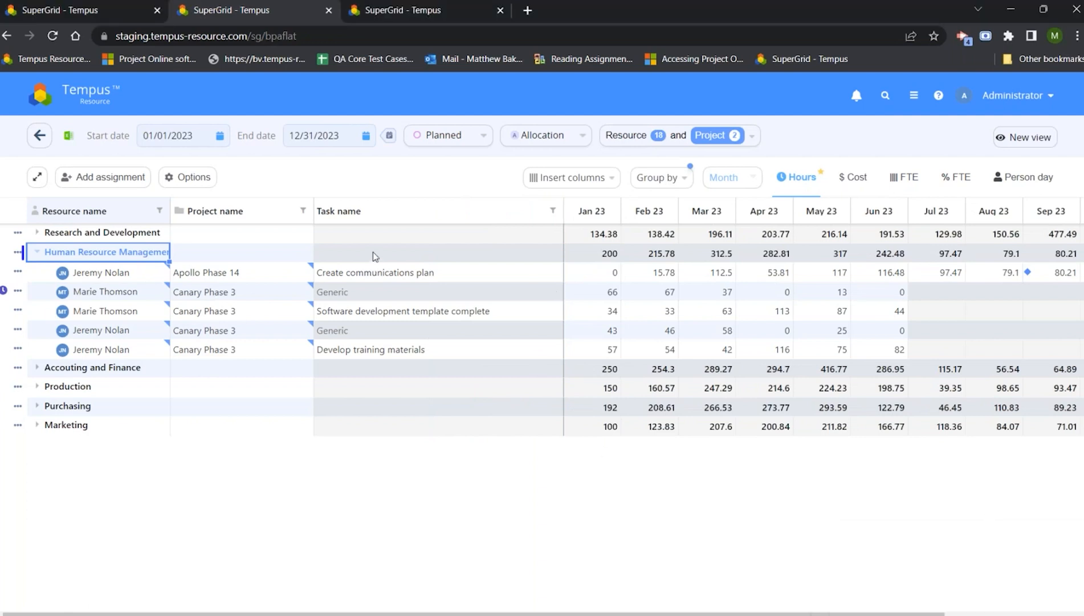
left_click(438, 272)
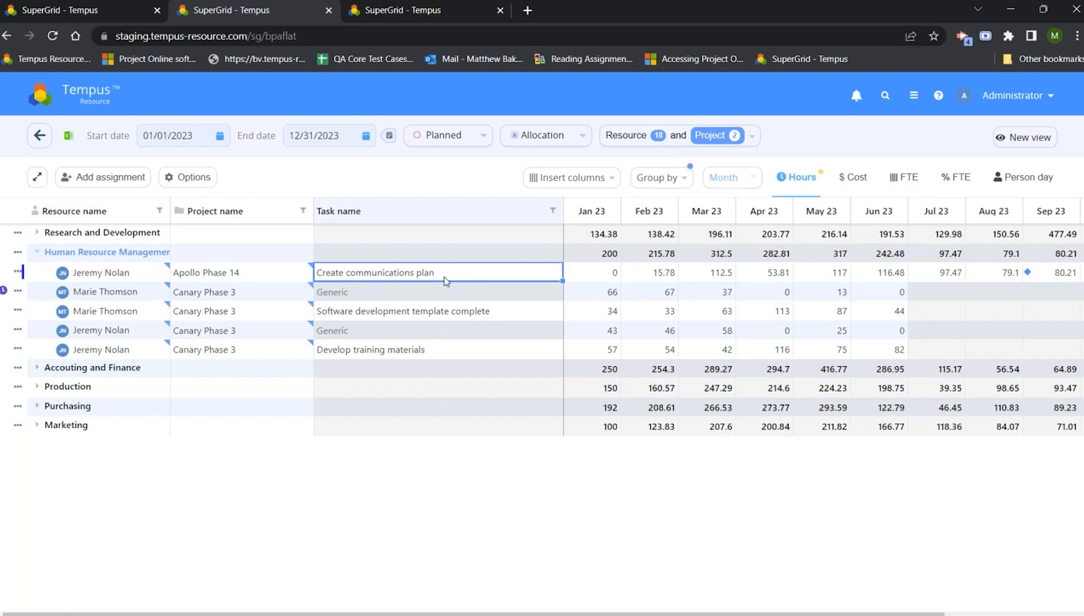
left_click(444, 276)
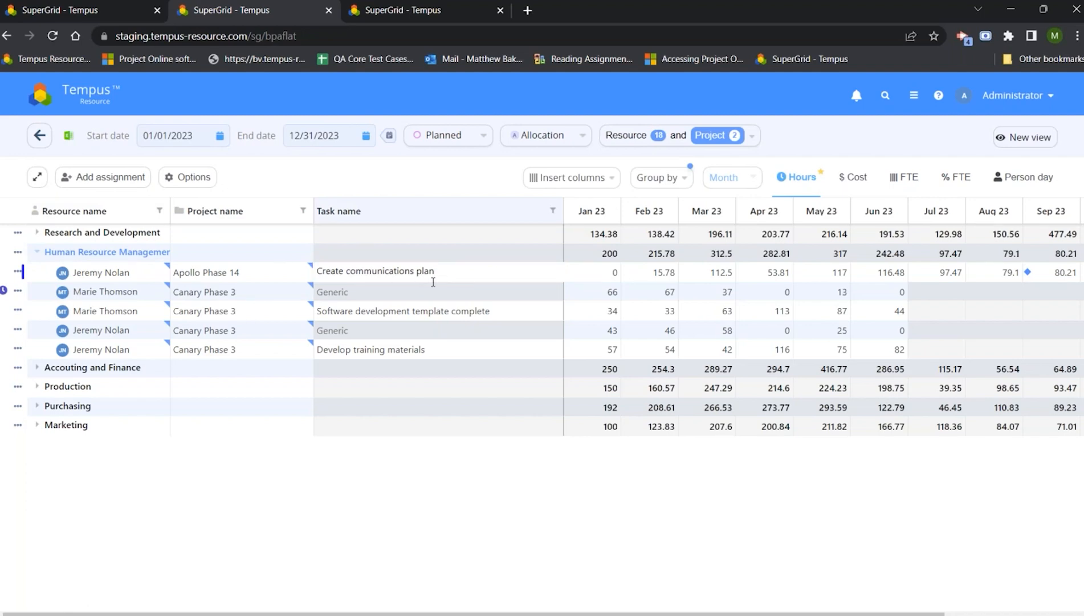
key("Escape")
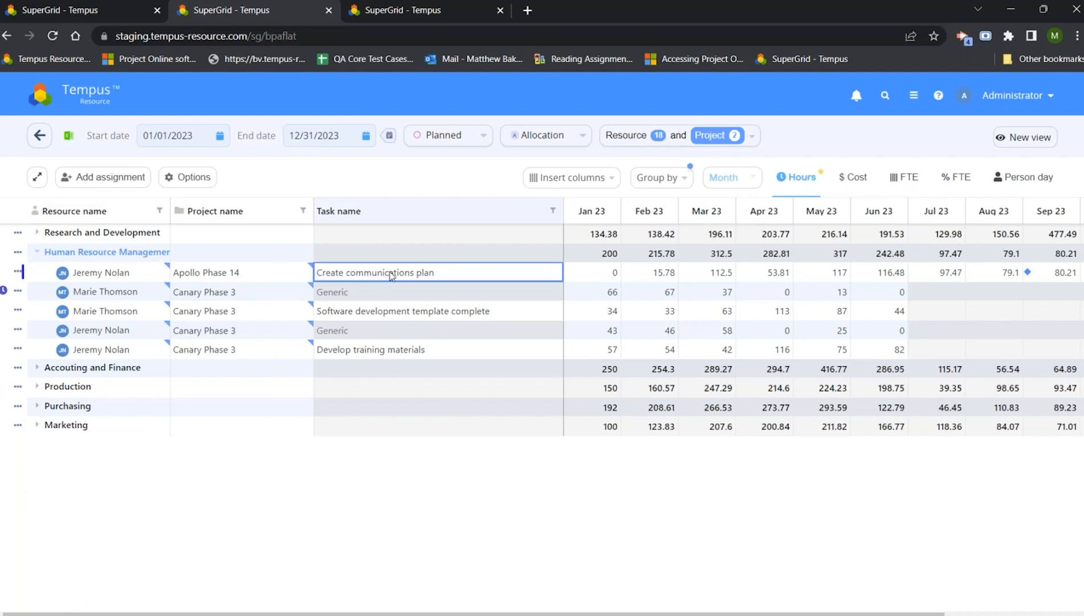
Collapse the Human Resource Management group and remove the Department grouping from the flatgrid
left_click(37, 252)
left_click(658, 178)
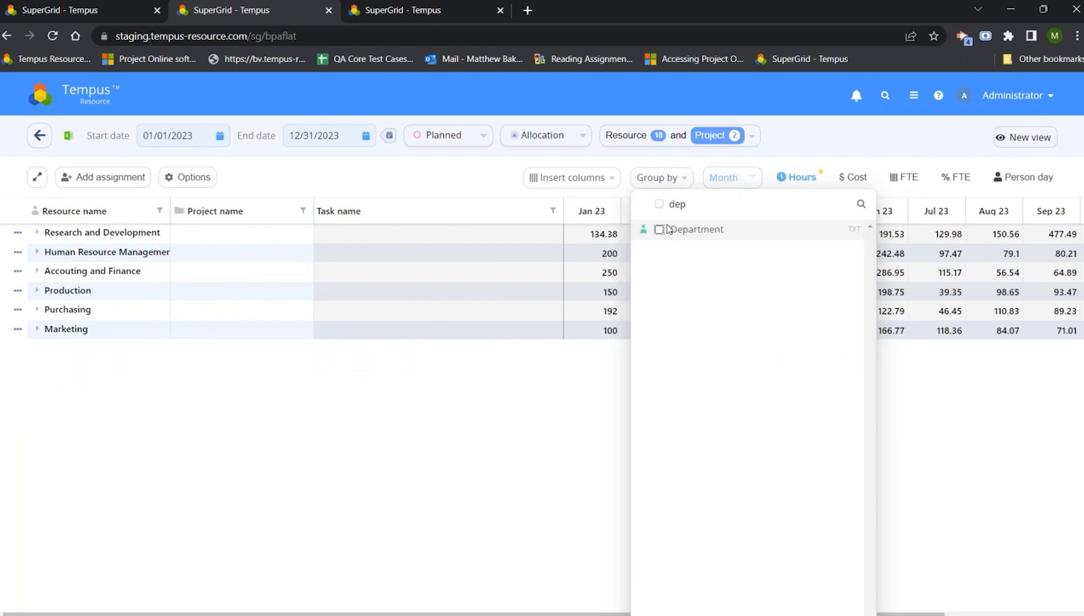
left_click(660, 229)
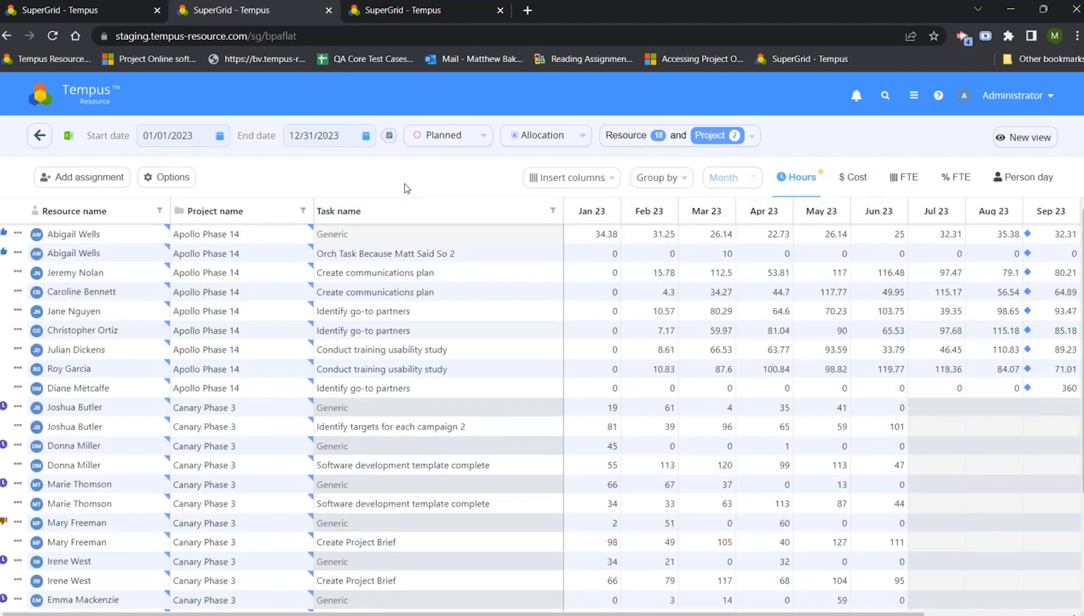
Rename Apollo Phase 14's Create communications plan task to Create communications plan 2 and compare both assignment rows that share it
left_click(431, 274)
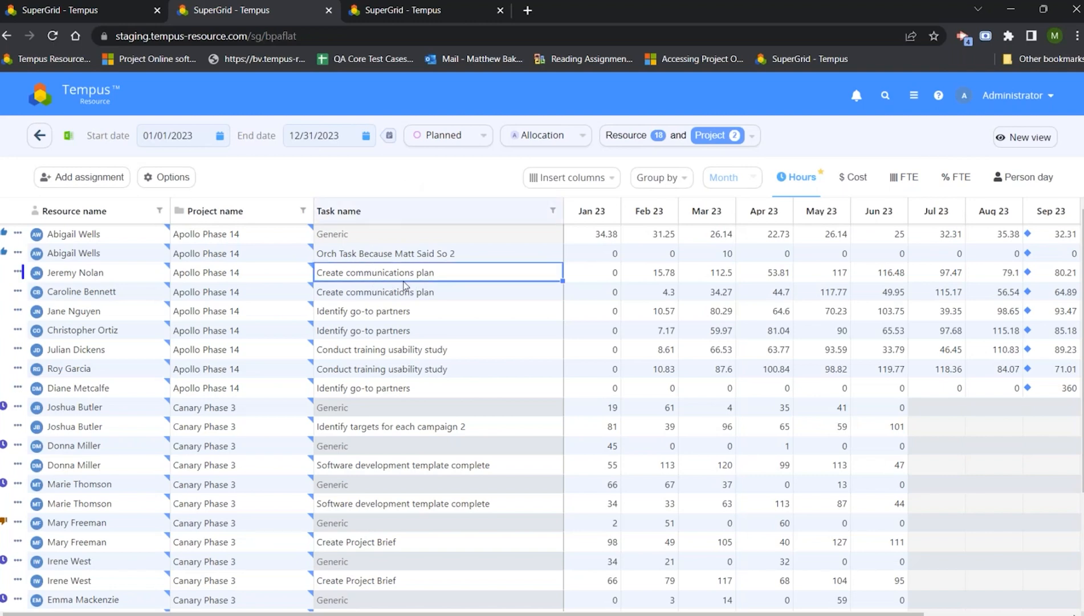
left_click_drag(89, 275, 64, 278)
double_click(468, 271)
type("2")
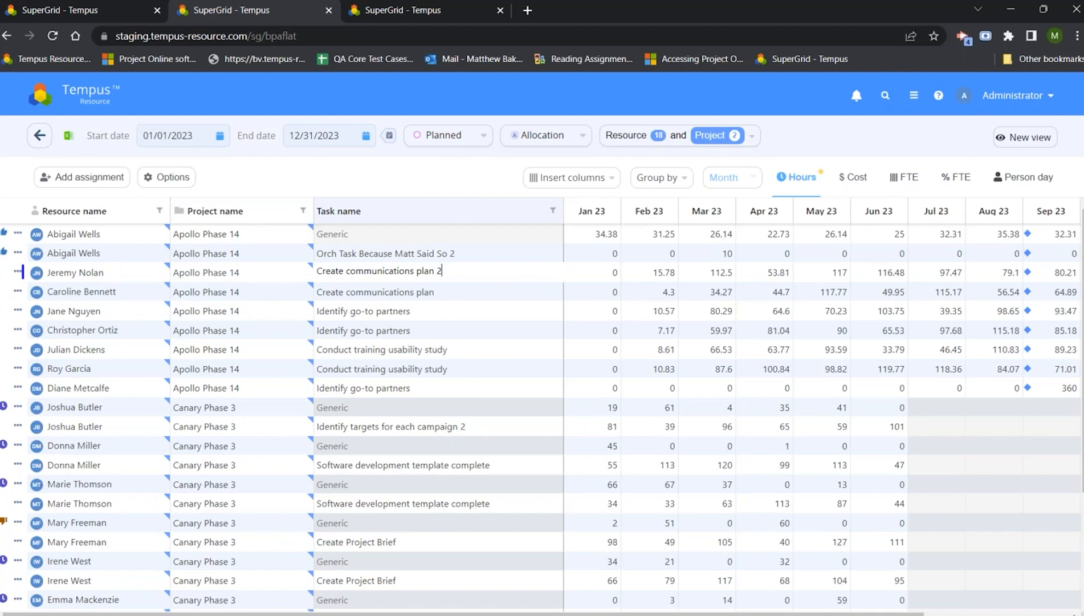
key("Return")
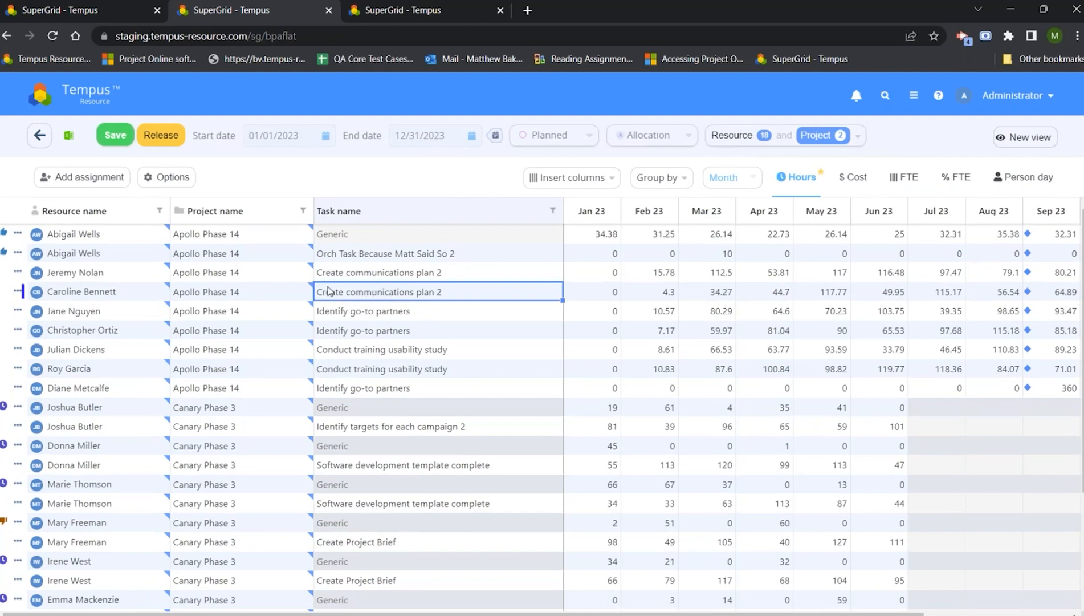
left_click(388, 276)
left_click(388, 287)
left_click(395, 274)
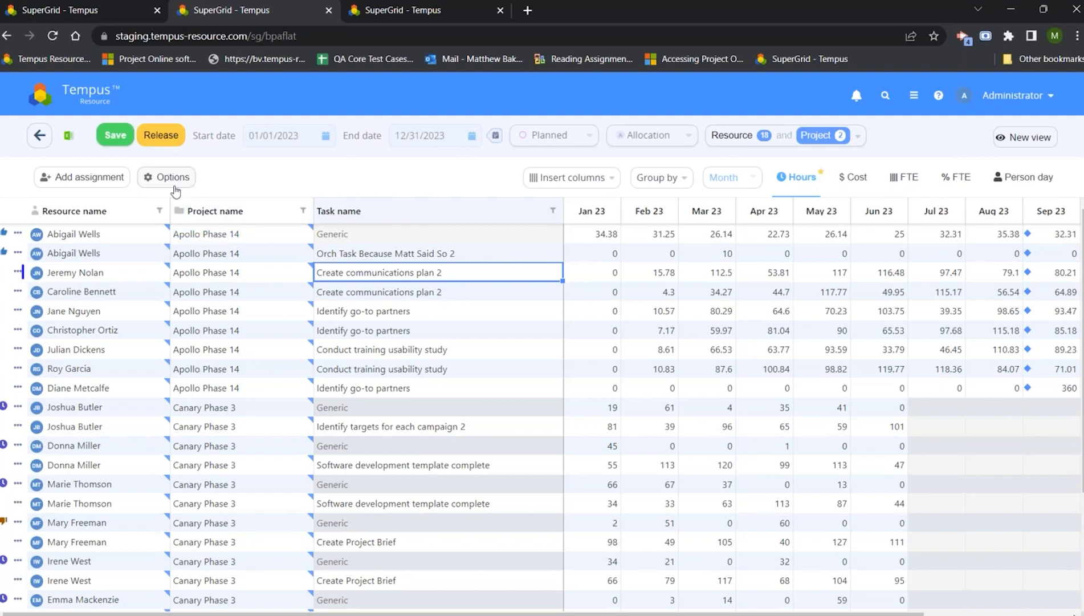
Turn on Show Named Total and Show Unallocated Percent in the flatgrid's grid options
left_click(172, 178)
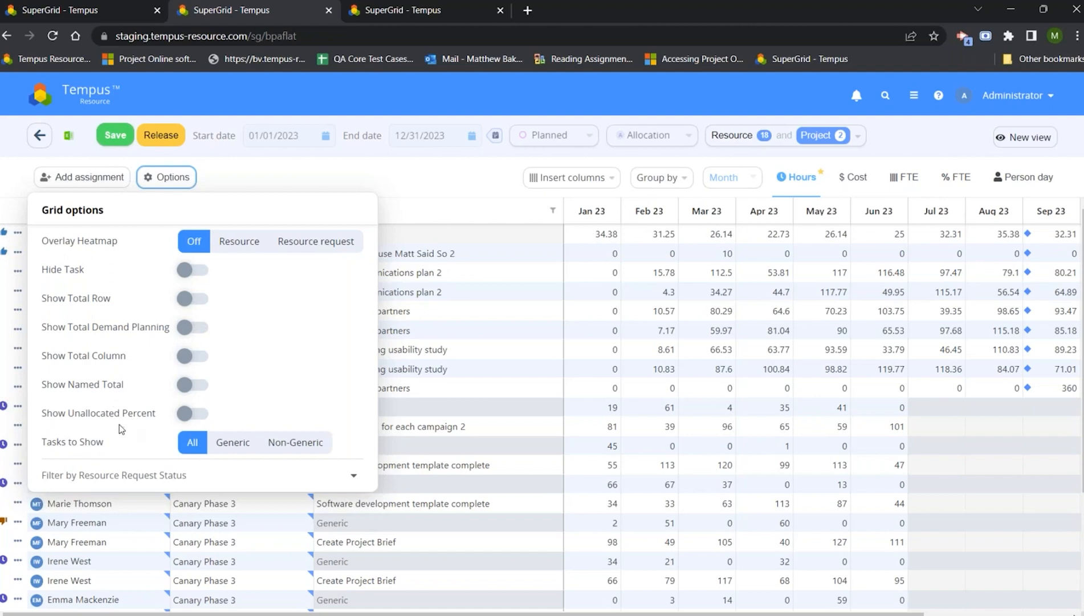
left_click(193, 385)
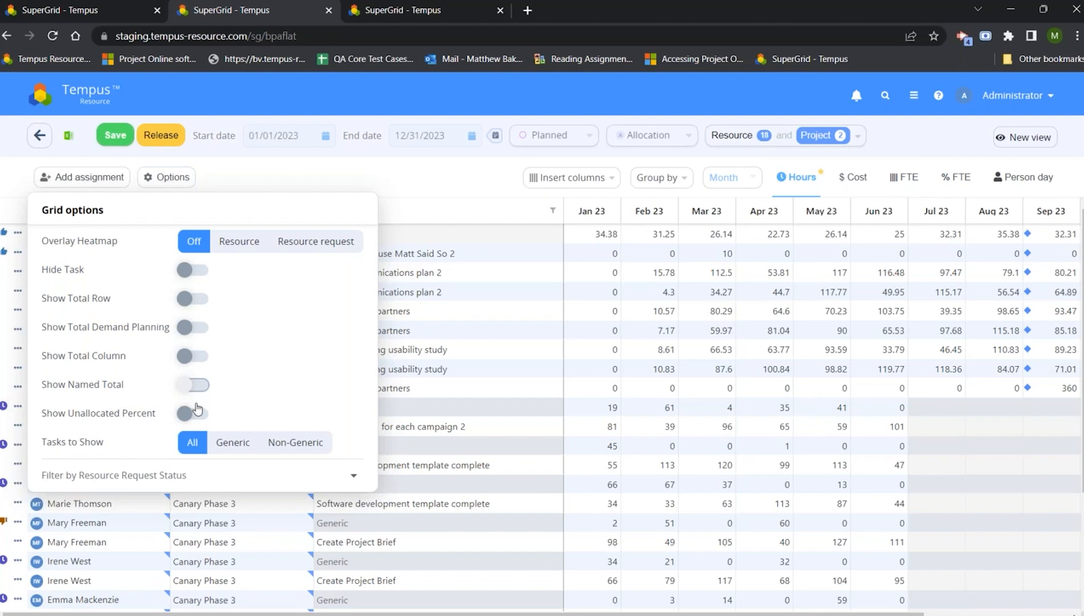
left_click(192, 419)
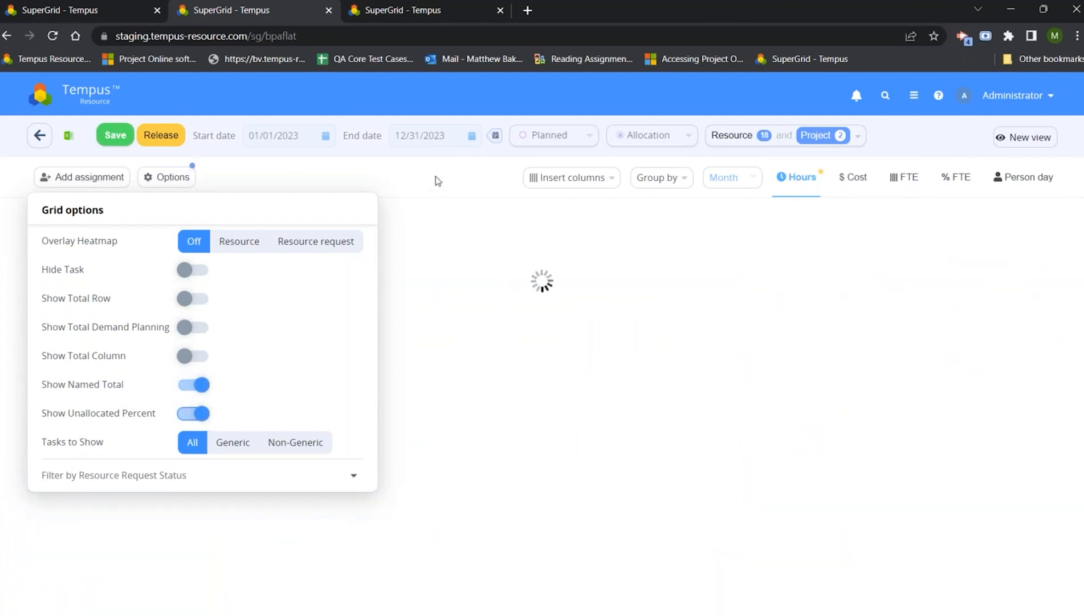
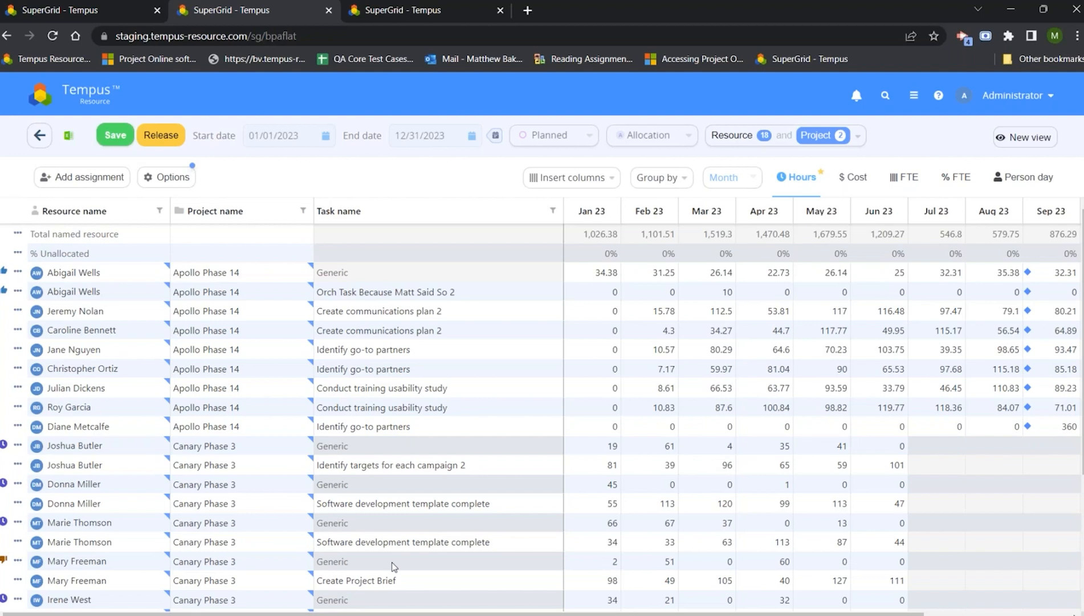
mouse_move(485, 614)
left_mouse_down()
mouse_move(633, 613)
mouse_move(484, 613)
left_mouse_up()
Check the row actions offered for several Apollo Phase 14 assignments in the flatgrid
left_click(18, 291)
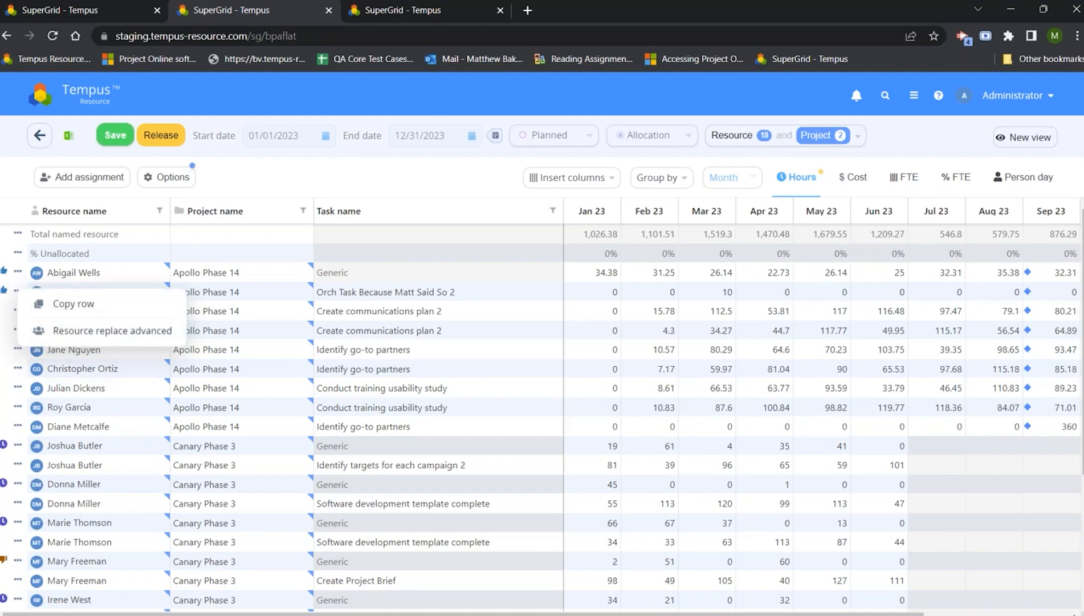
left_click(17, 351)
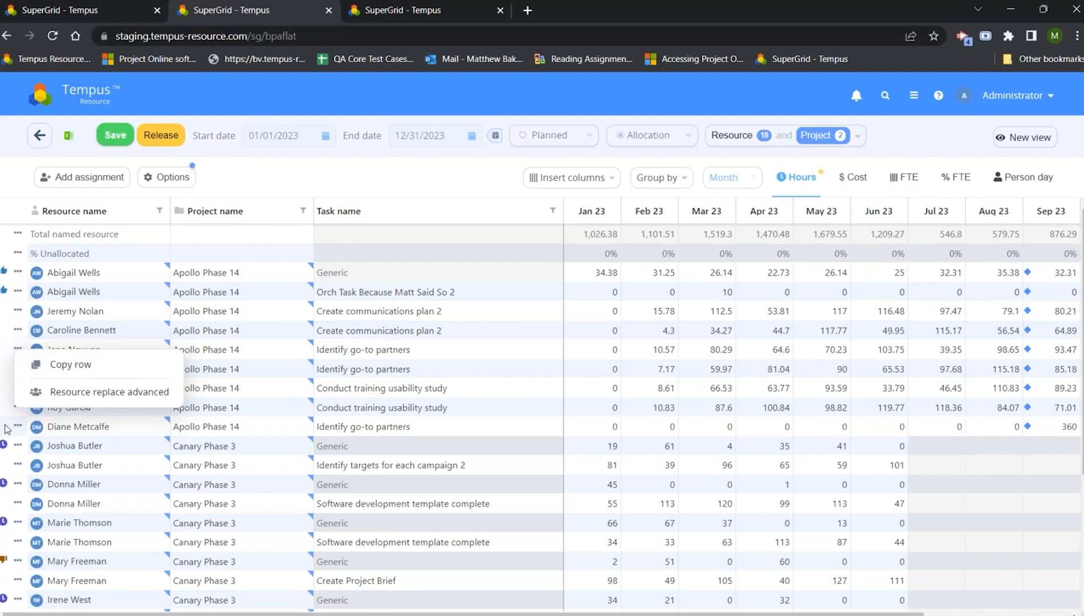
left_click(18, 427)
left_click(17, 427)
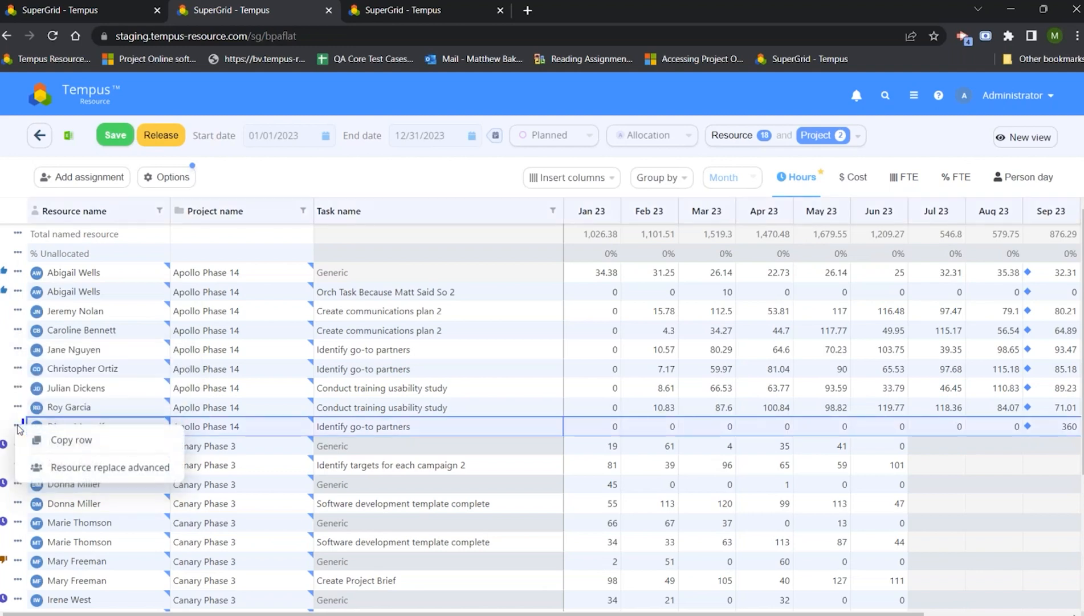
left_click(265, 196)
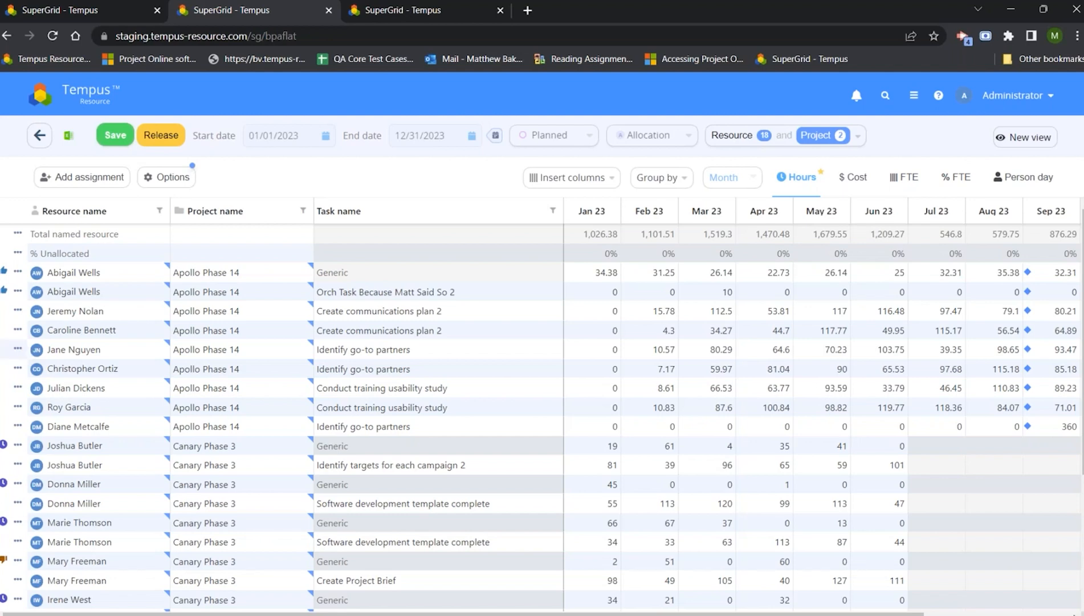
Try an advanced resource replacement on the second Create communications plan 2 row, adding Administrator and Planner and redistributing the hours, and cancel it
left_click(18, 333)
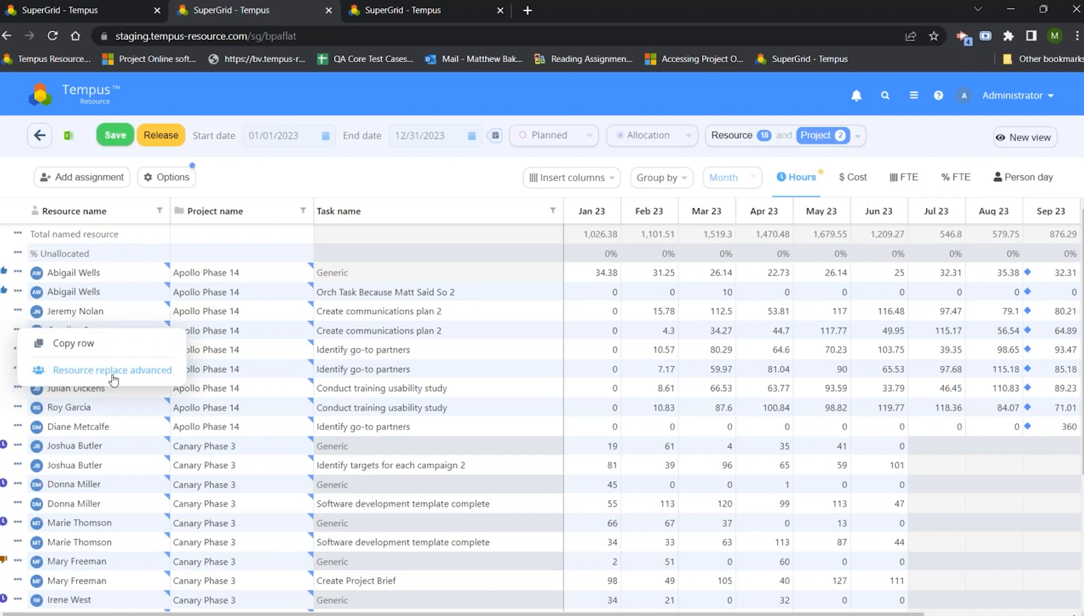
left_click(94, 375)
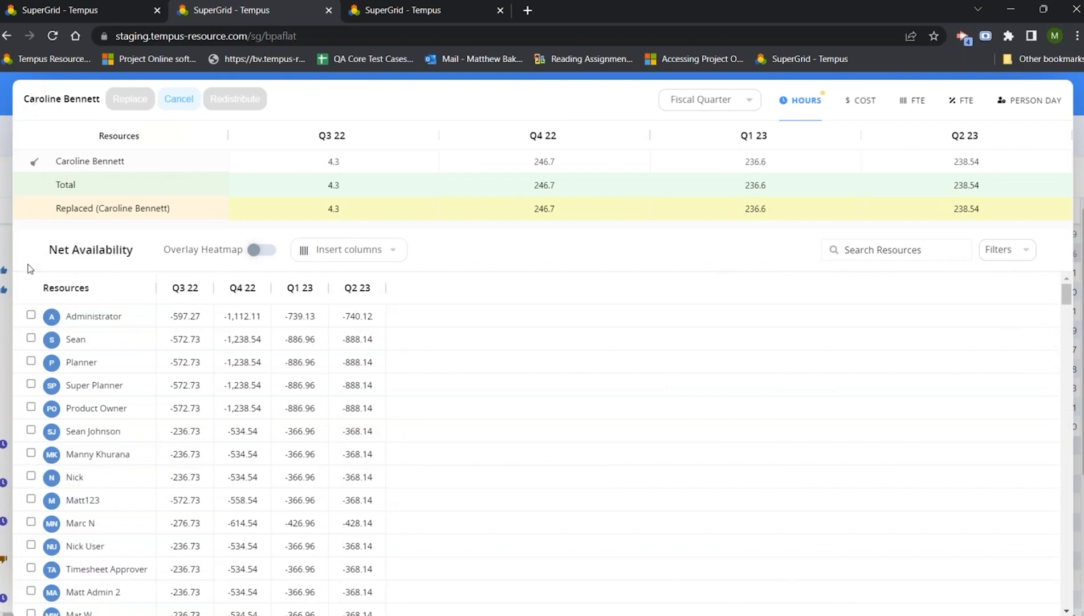
left_click(30, 315)
left_click(31, 385)
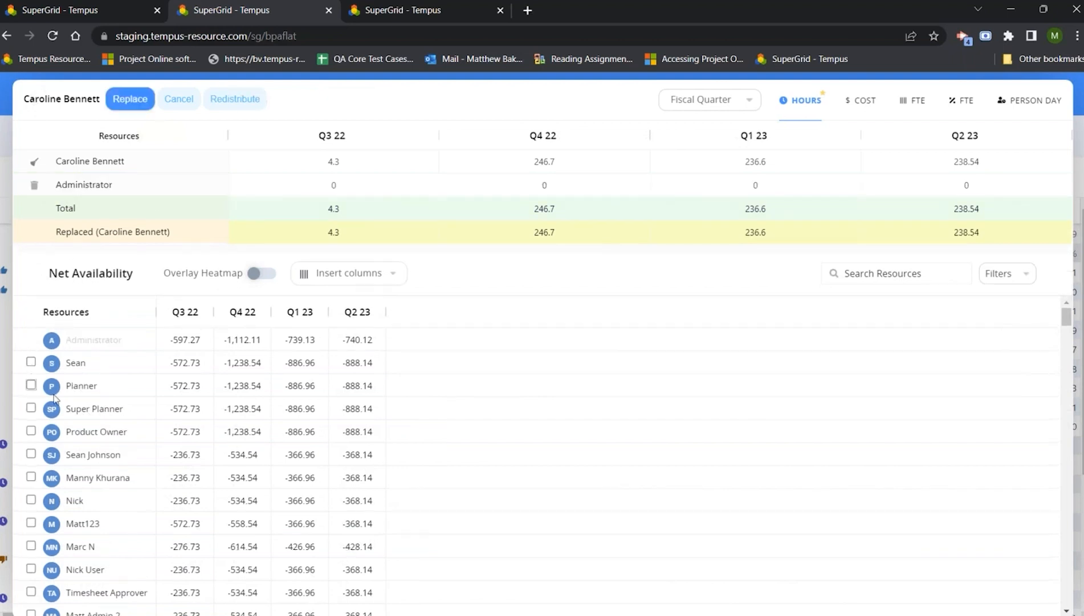
left_click(240, 98)
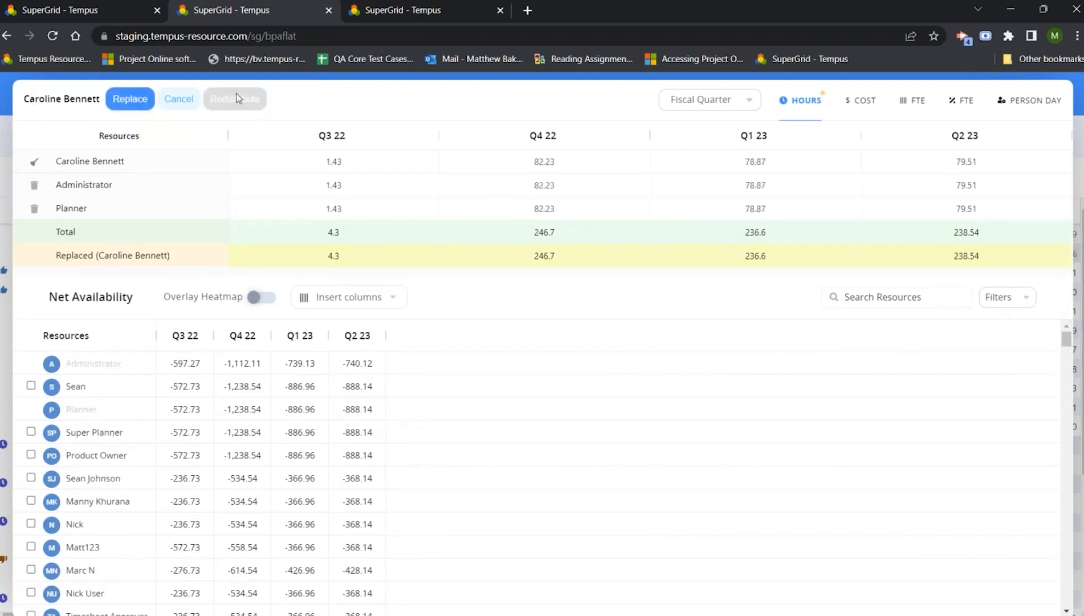
left_click(186, 102)
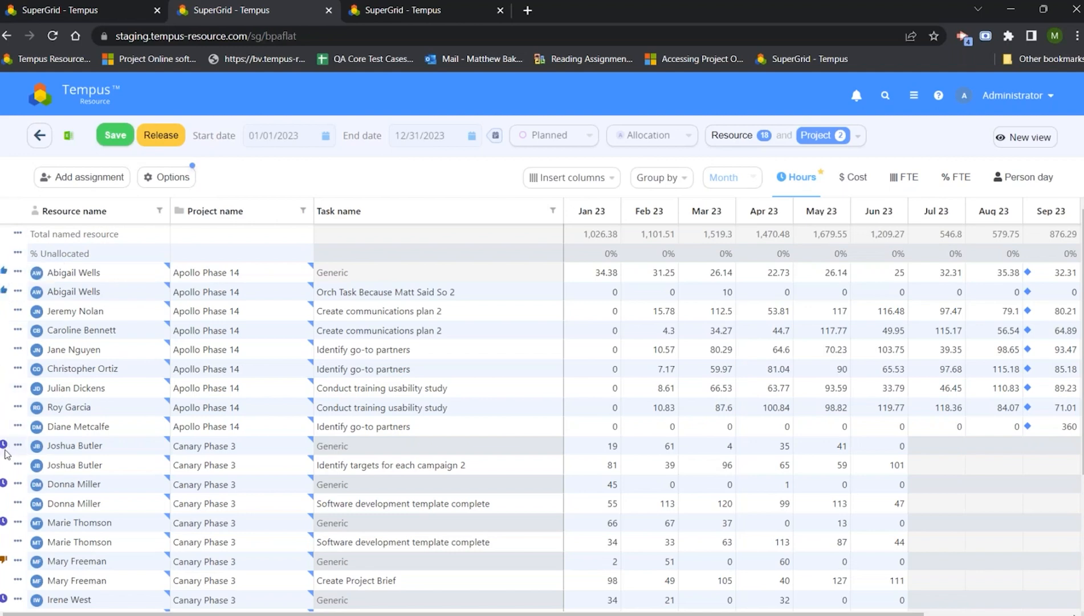
Filter the flatgrid to assignments whose resource request status is Pending
mouse_move(3, 447)
left_click(82, 177)
left_click(164, 177)
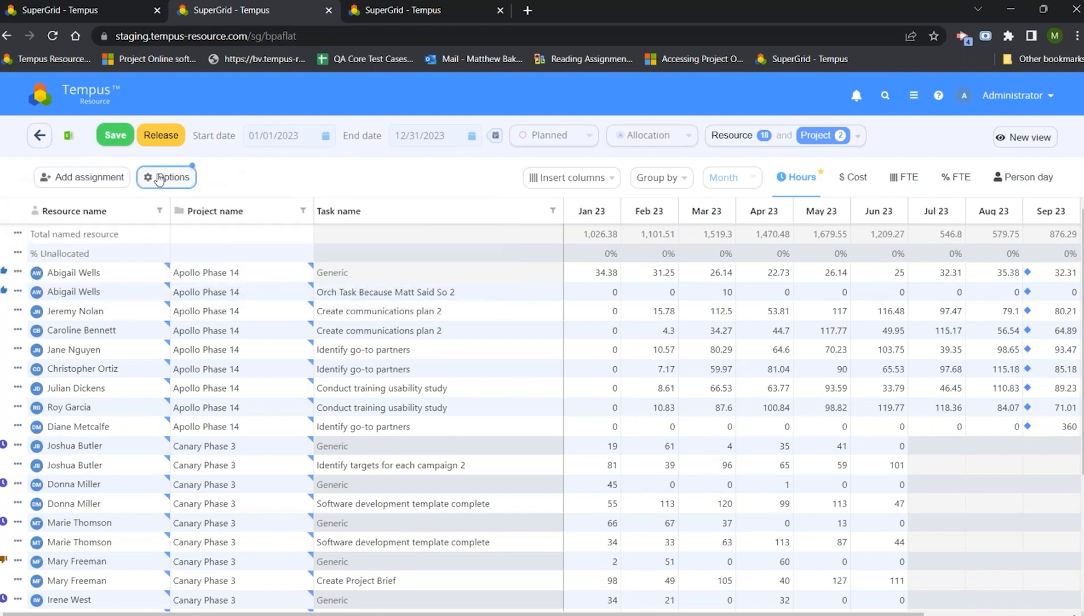
left_click(321, 482)
left_click(85, 494)
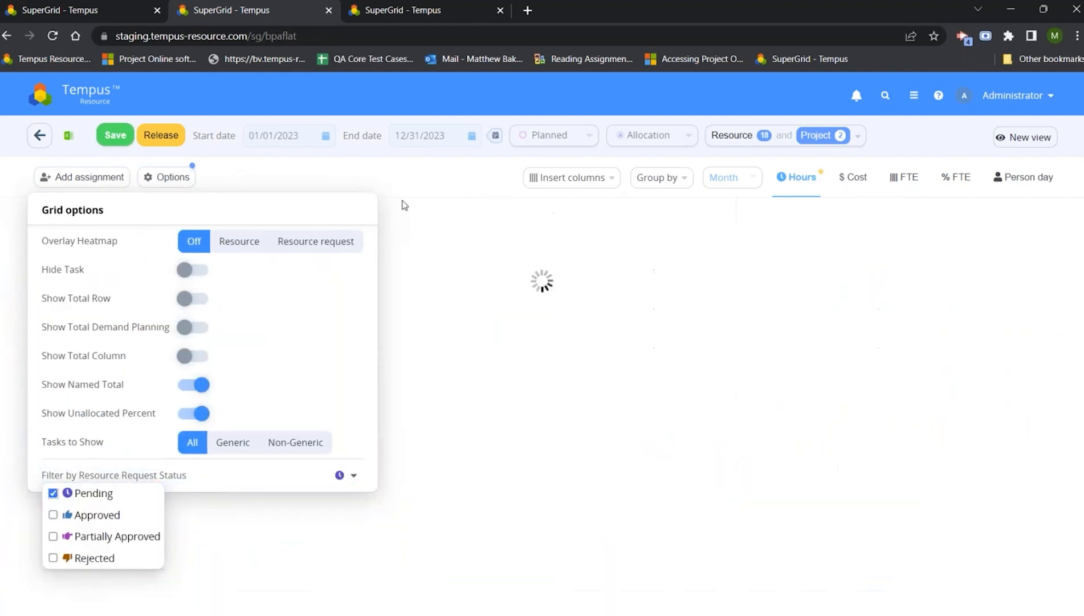
left_click(405, 177)
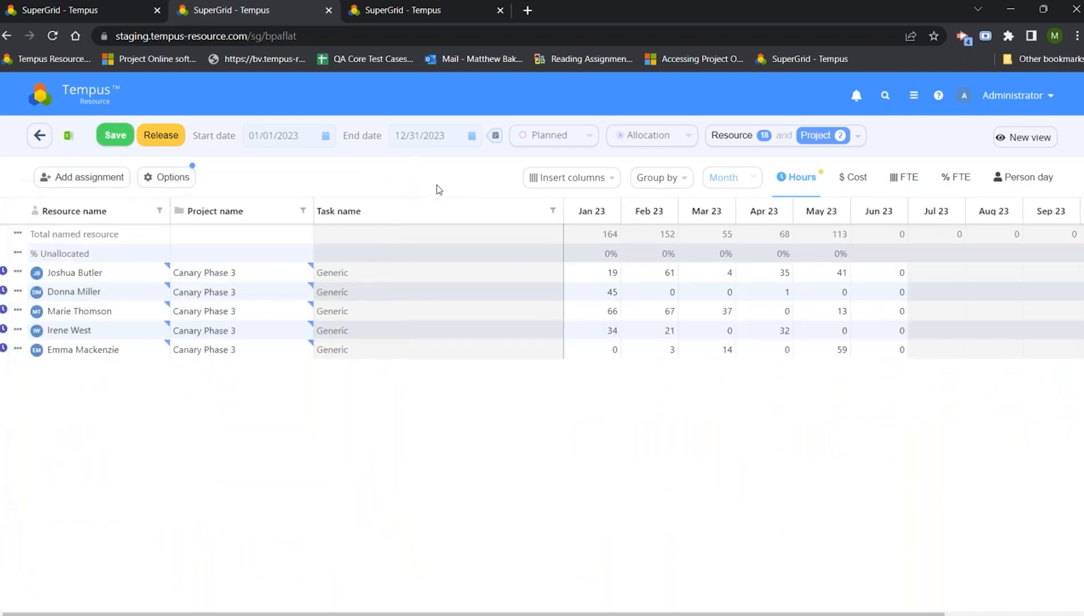
Check the row actions offered for the pending Canary Phase 3 assignments
left_click(18, 273)
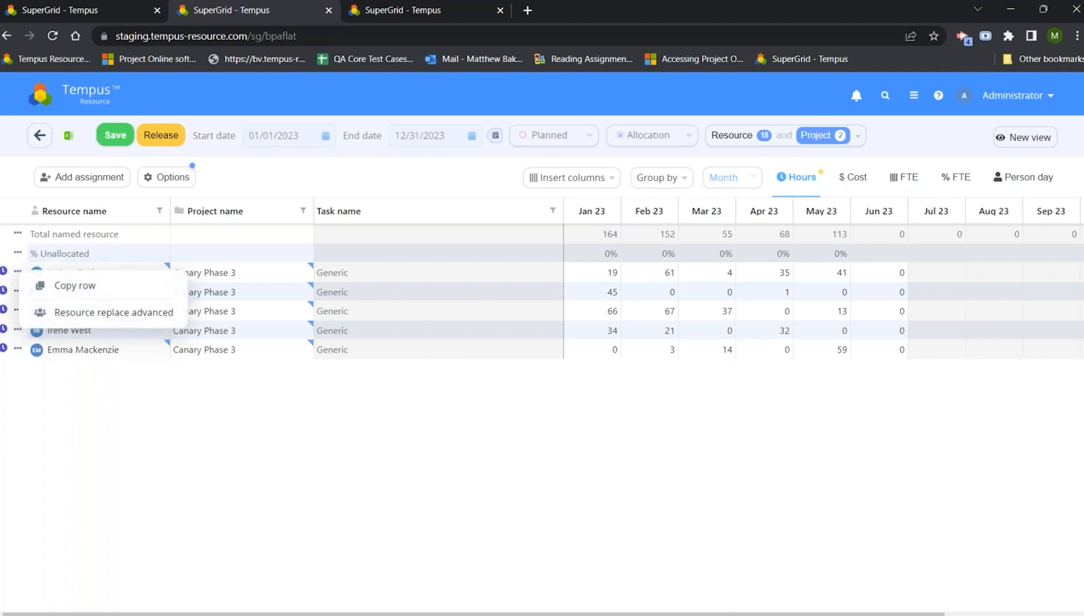
left_click(16, 350)
left_click(18, 330)
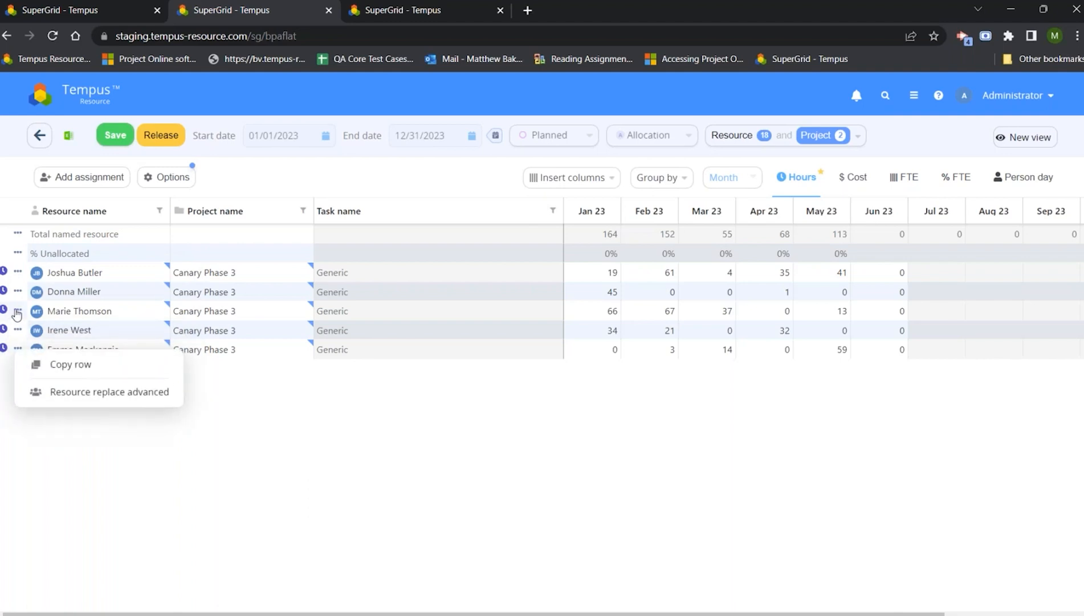
left_click(19, 291)
left_click(83, 535)
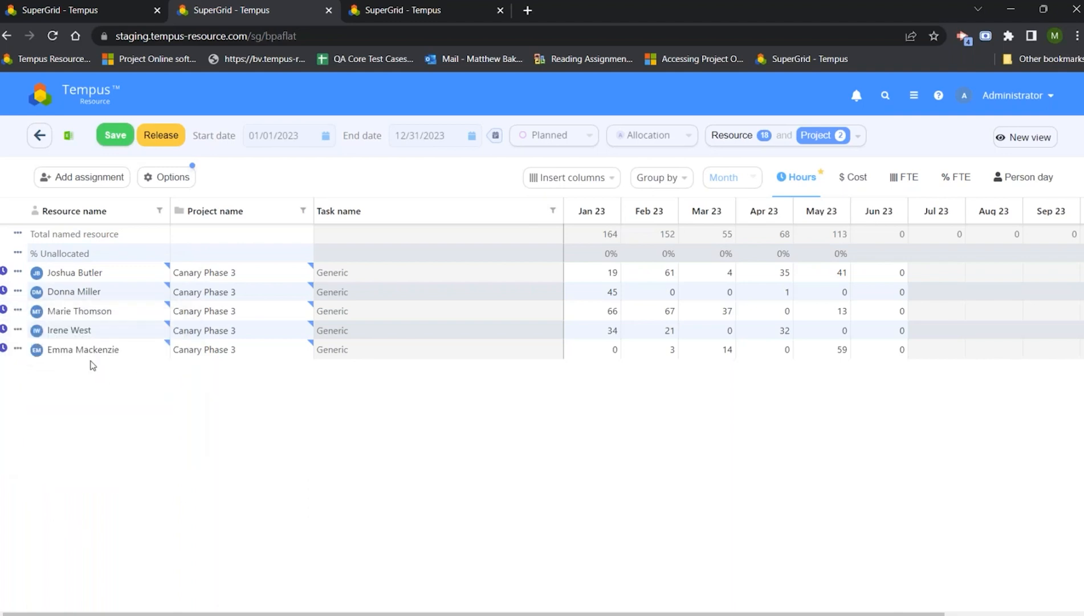
Open the resource request of the third pending Canary Phase 3 row and review its requested hours and net availability
left_click(18, 311)
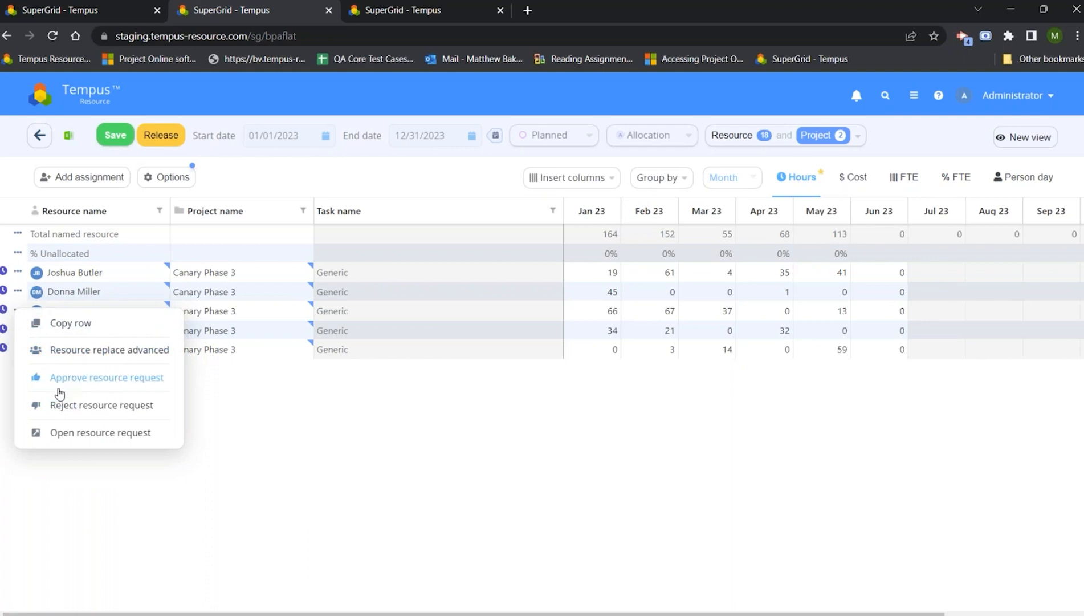
left_click(116, 432)
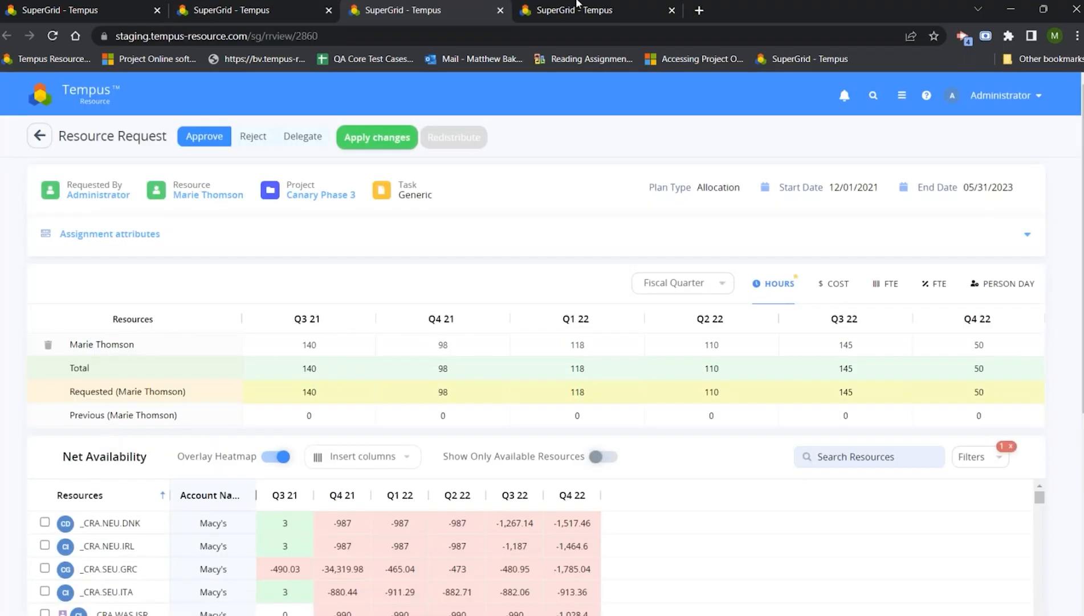
scroll(173, 251, "down", 3)
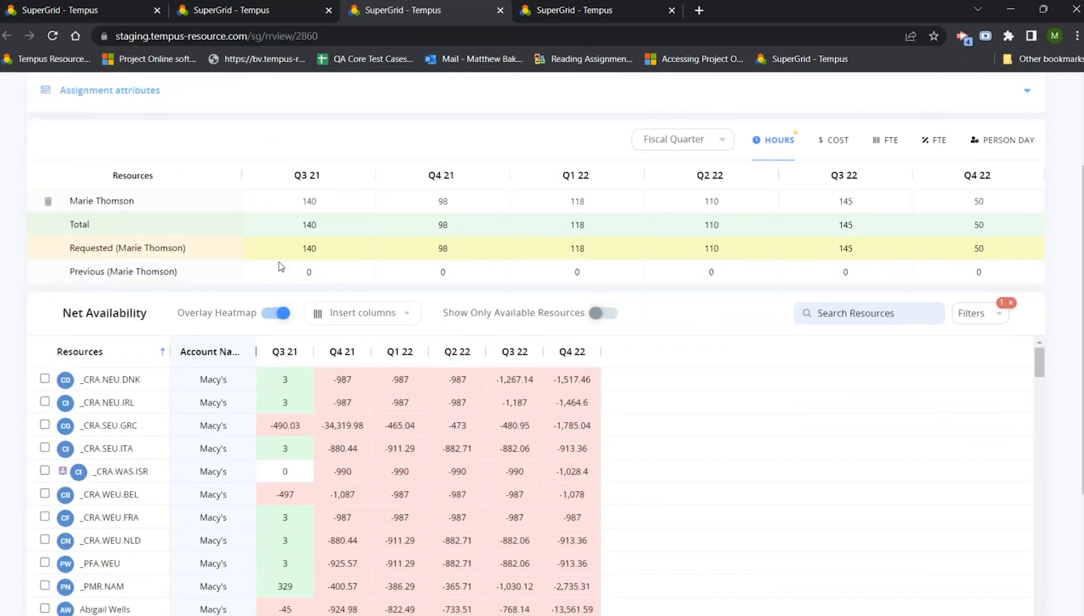
scroll(736, 444, "up", 3)
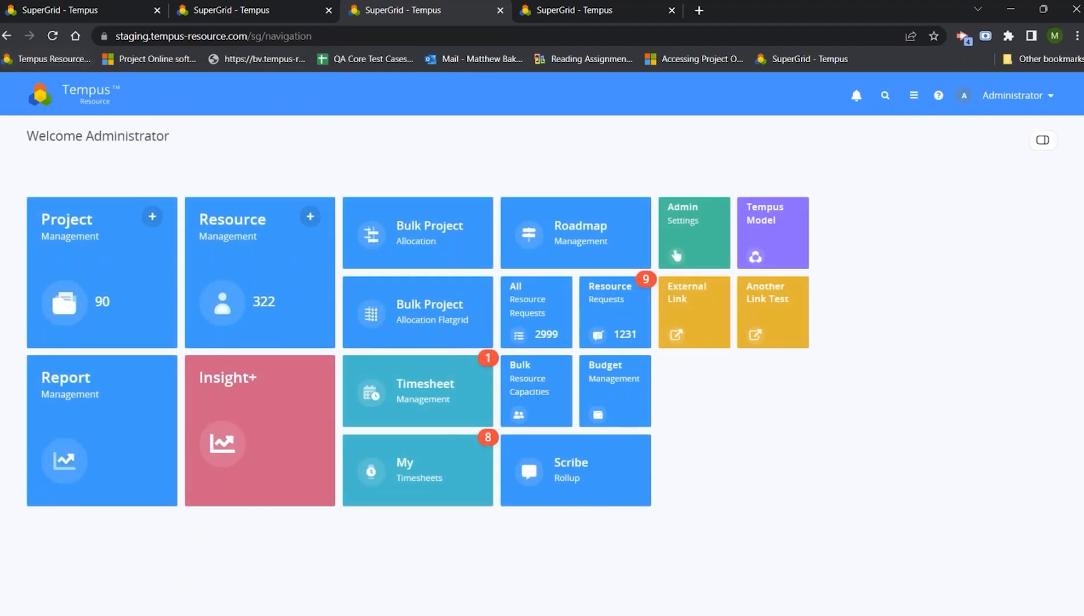
Delete the FY 2024 fiscal year in the admin settings' Fiscal Period Management
left_click(708, 229)
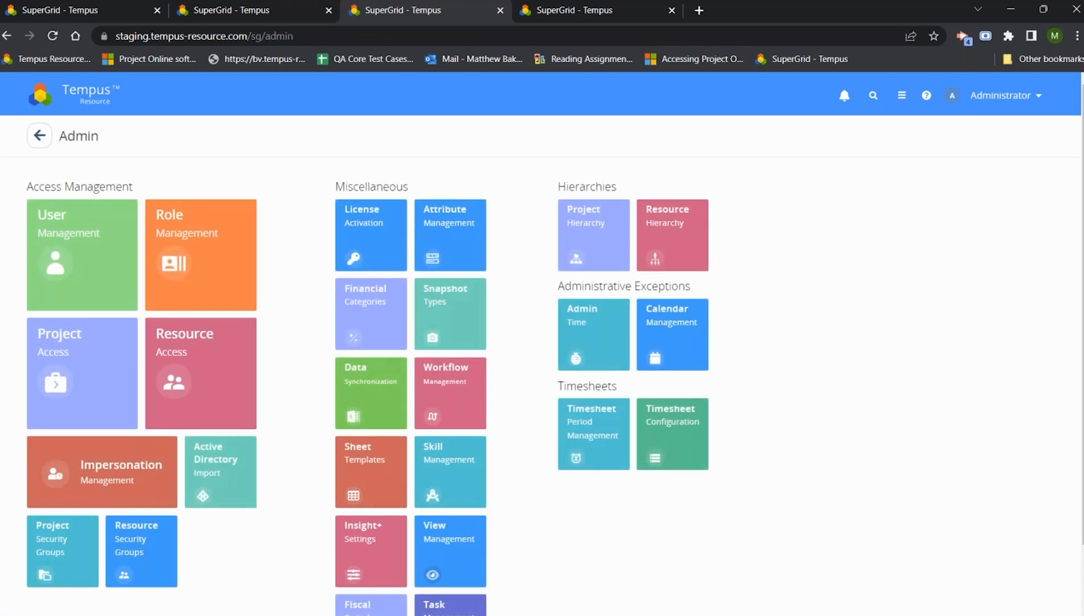
scroll(508, 368, "down", 2)
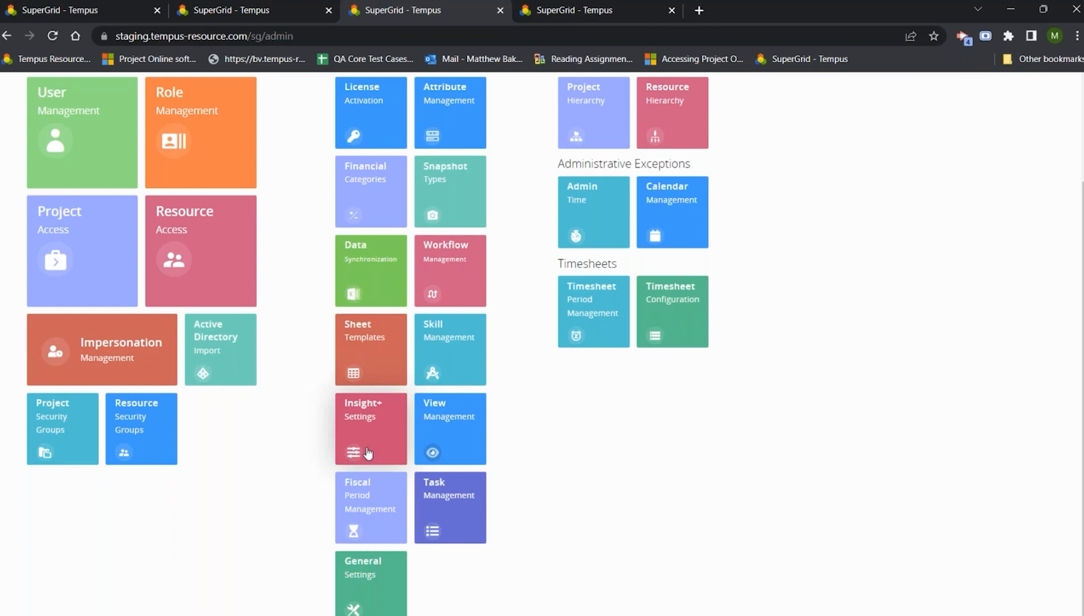
left_click(371, 486)
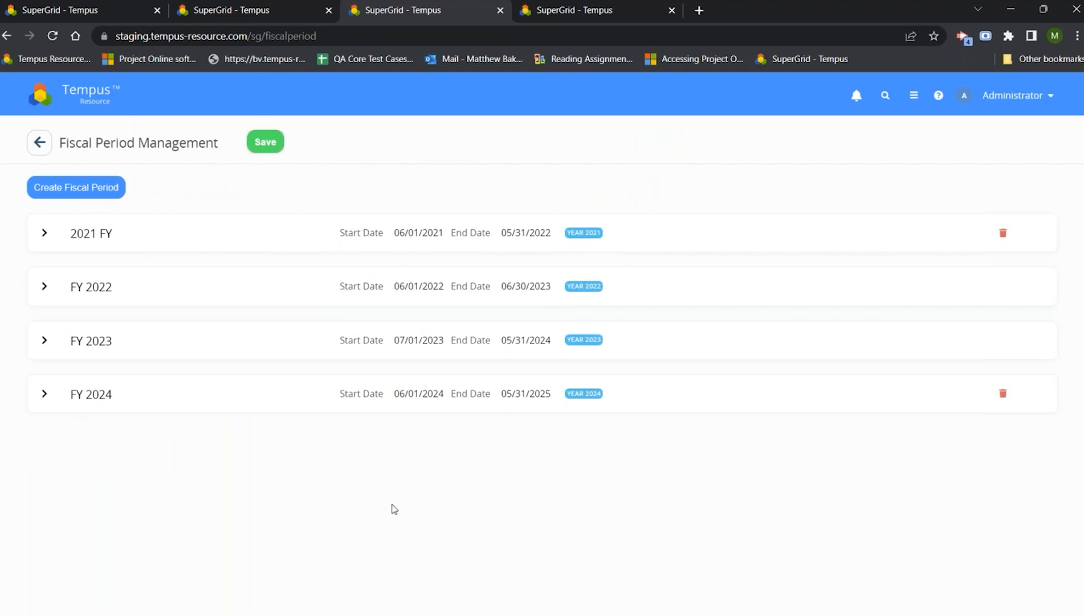
left_click(1002, 393)
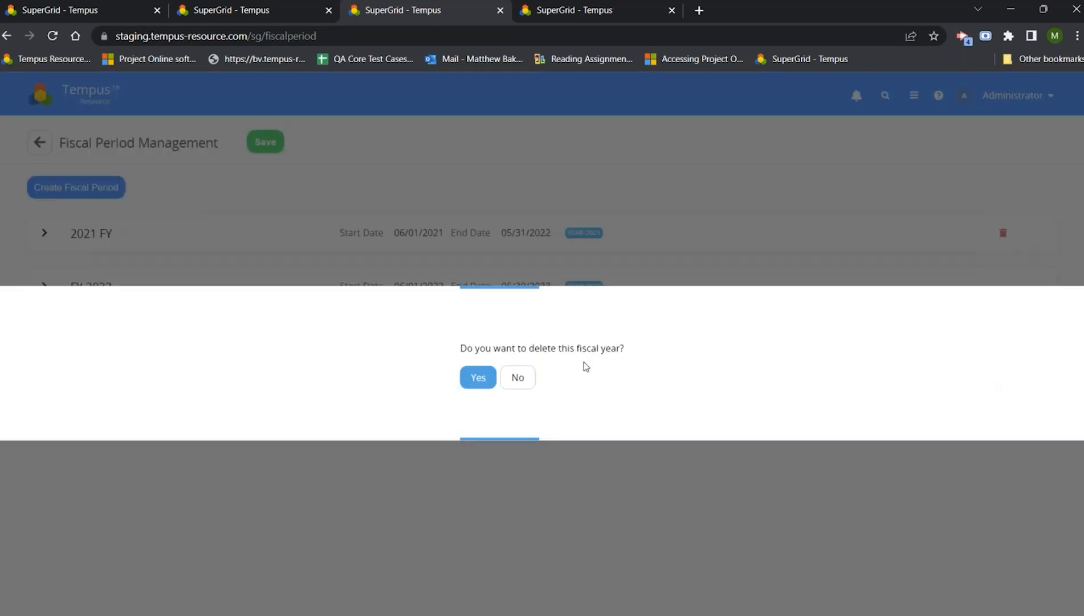
left_click(478, 377)
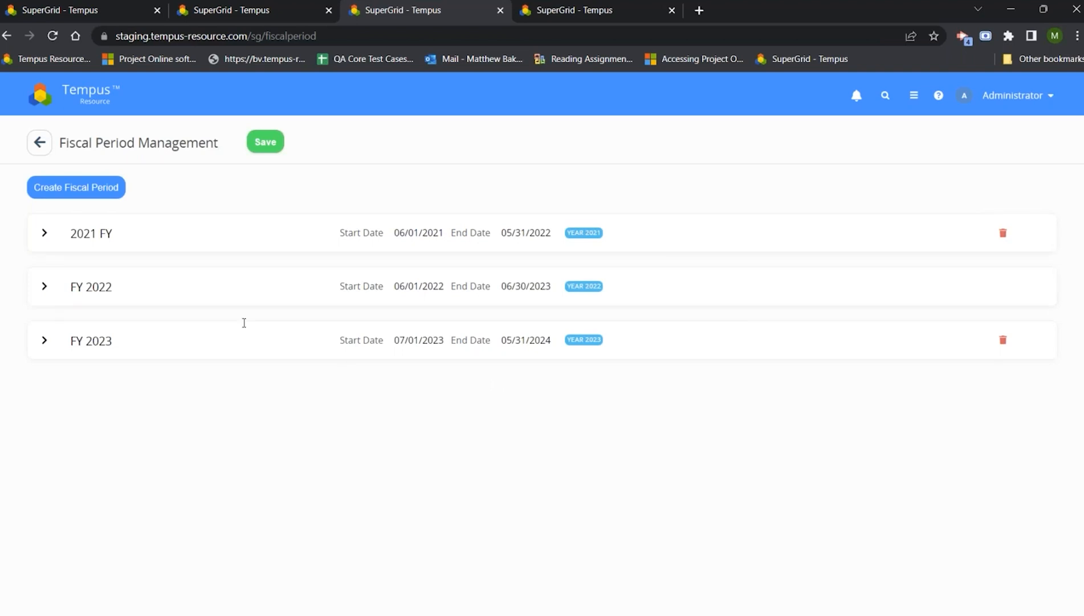
Create a new fiscal period following FY 2023 with the fiscal alias FY 2024
left_click(90, 192)
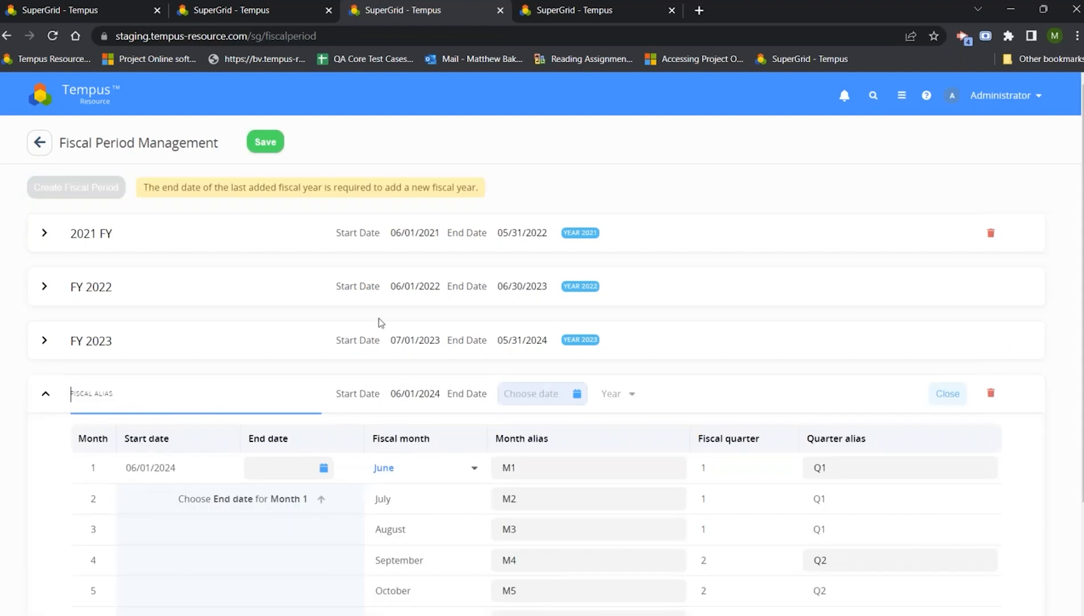
type("FY 2024")
scroll(325, 328, "down", 3)
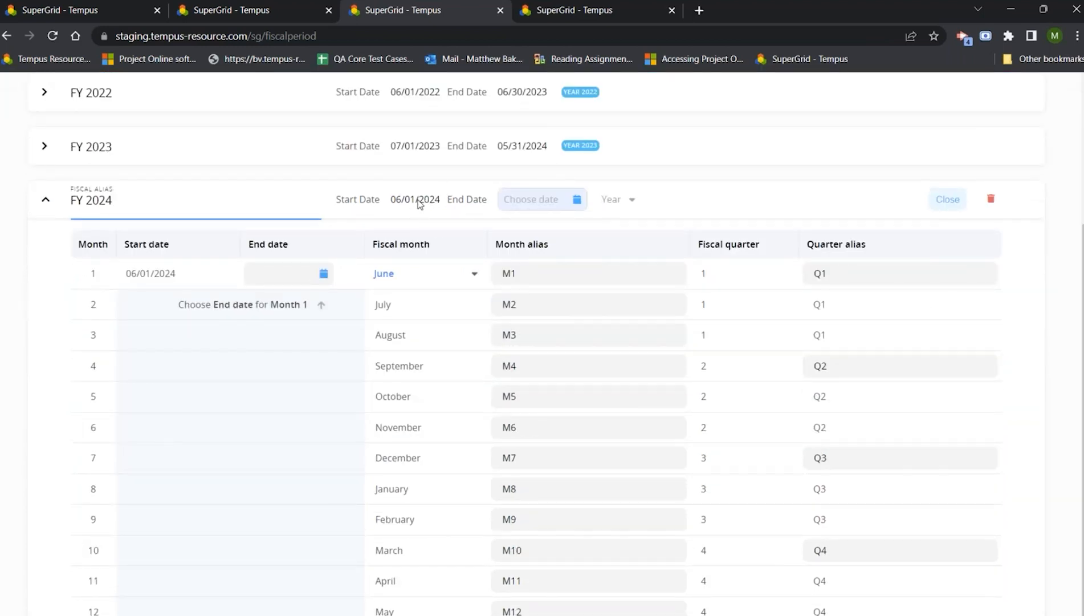
scroll(419, 204, "up", 1)
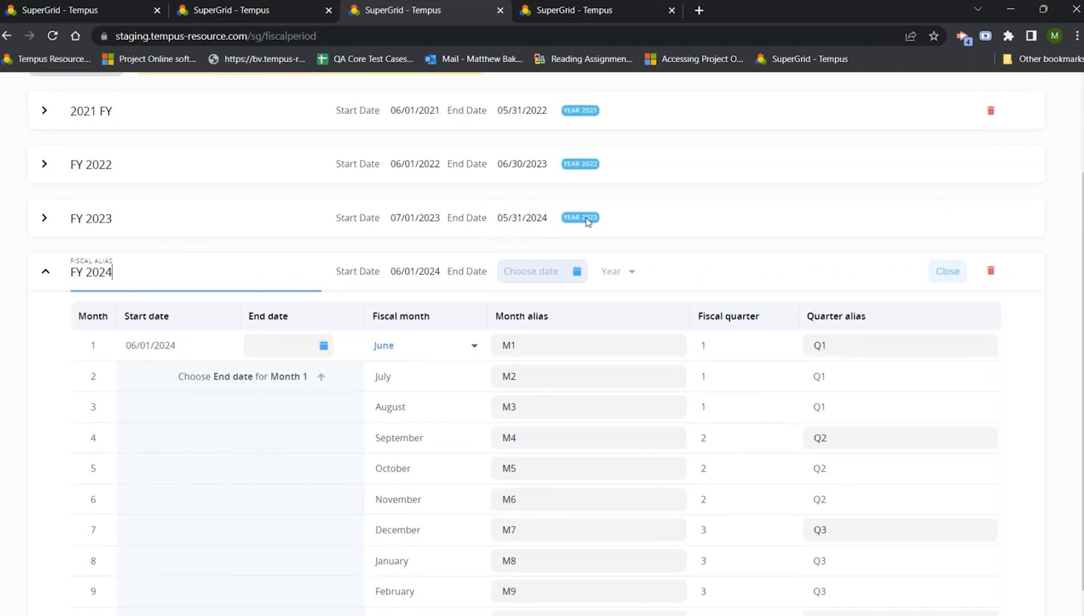
Set the end date of the new FY 2024 fiscal period to 05/31/2025
left_click(528, 273)
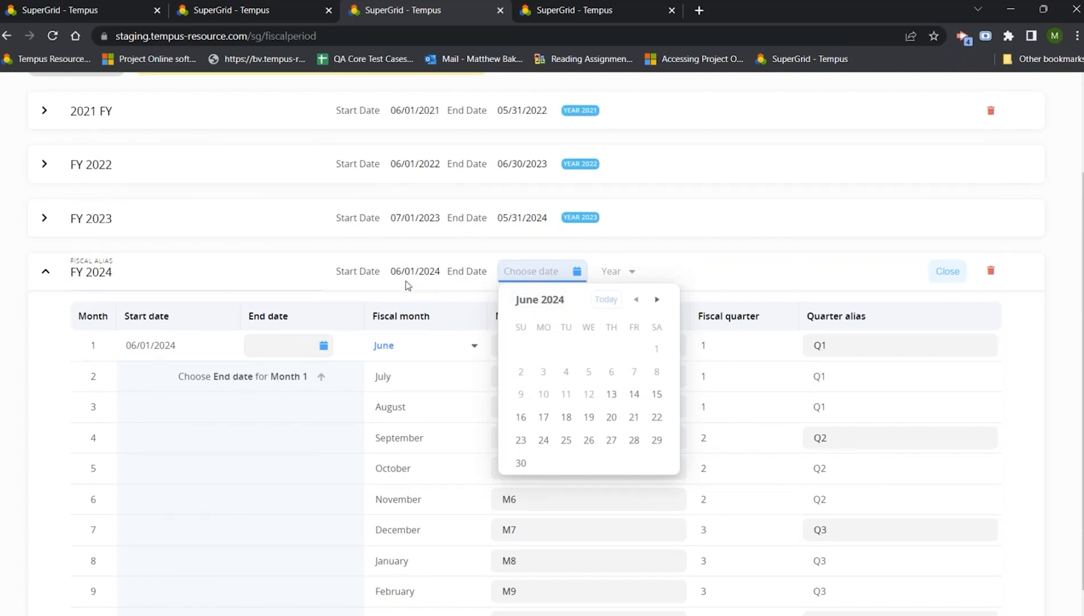
left_click(533, 300)
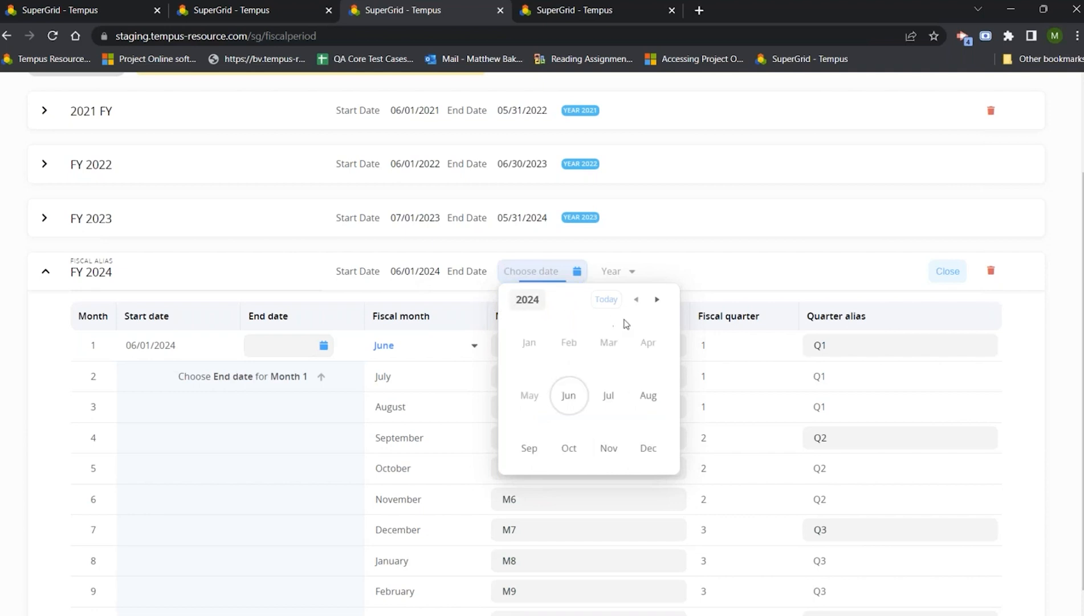
left_click(658, 300)
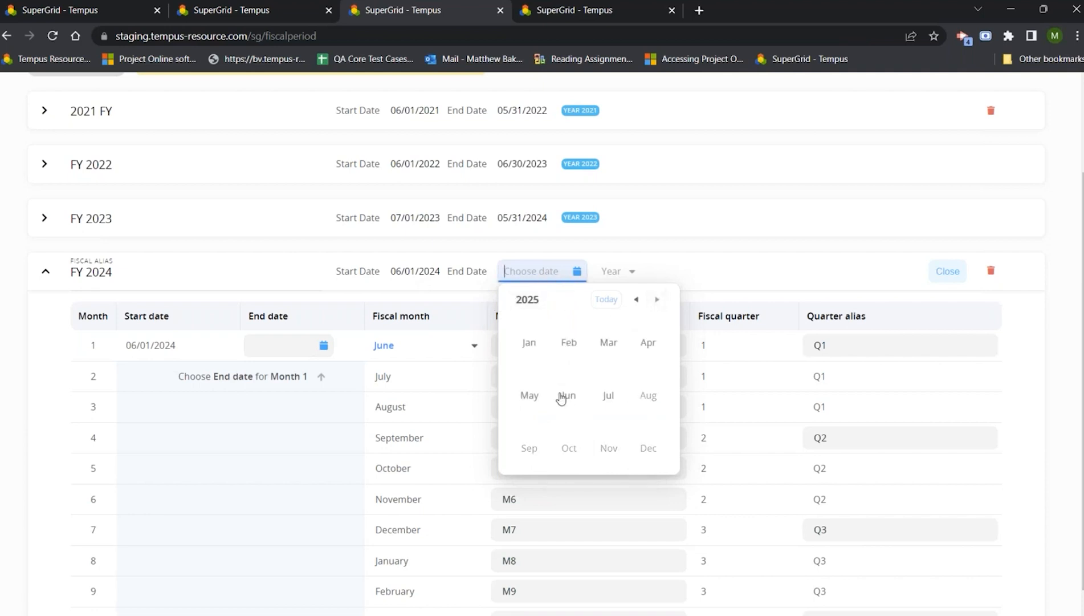
left_click(535, 396)
left_click(657, 439)
left_click(256, 262)
left_click(53, 379)
scroll(75, 376, "down", 1)
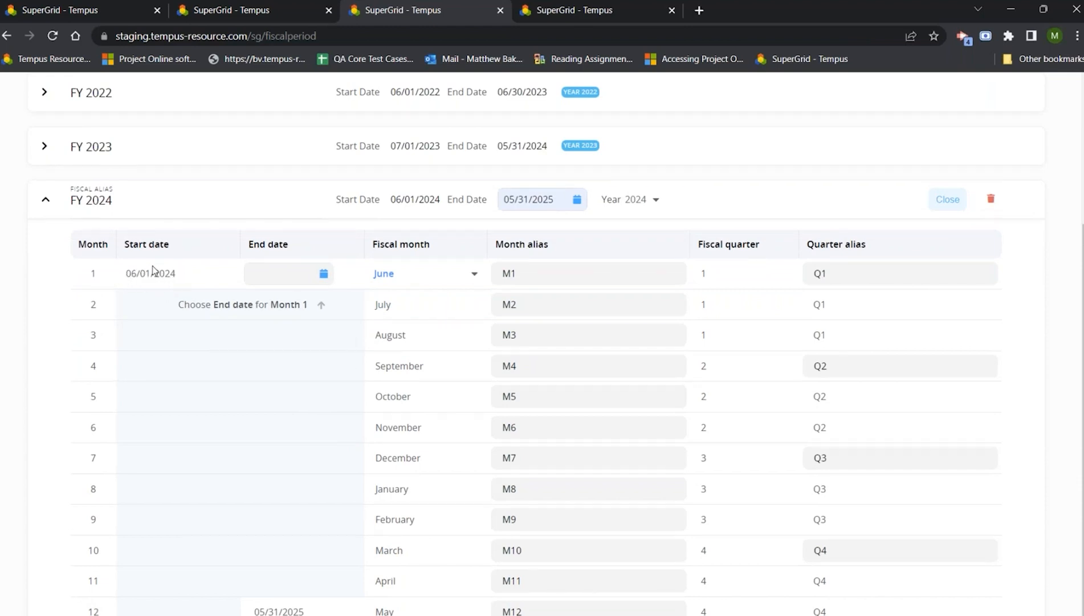
Set the FY 2024 end dates for months 1 to 6 to 06/30, 07/31, 08/31, 09/30, 10/31 and 11/30/2024
left_click(293, 269)
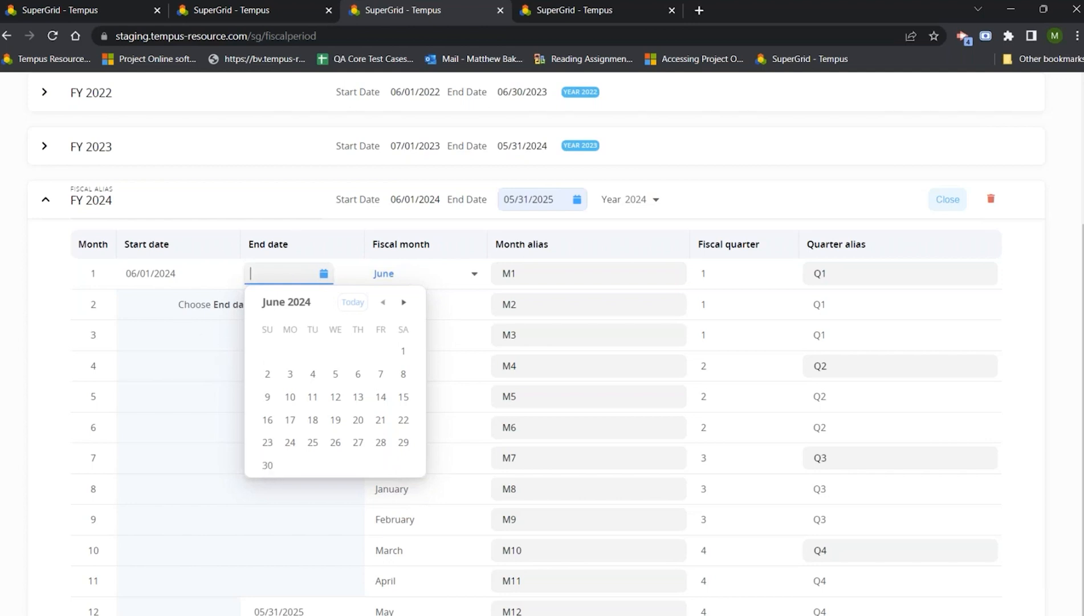
left_click(266, 467)
left_click(274, 307)
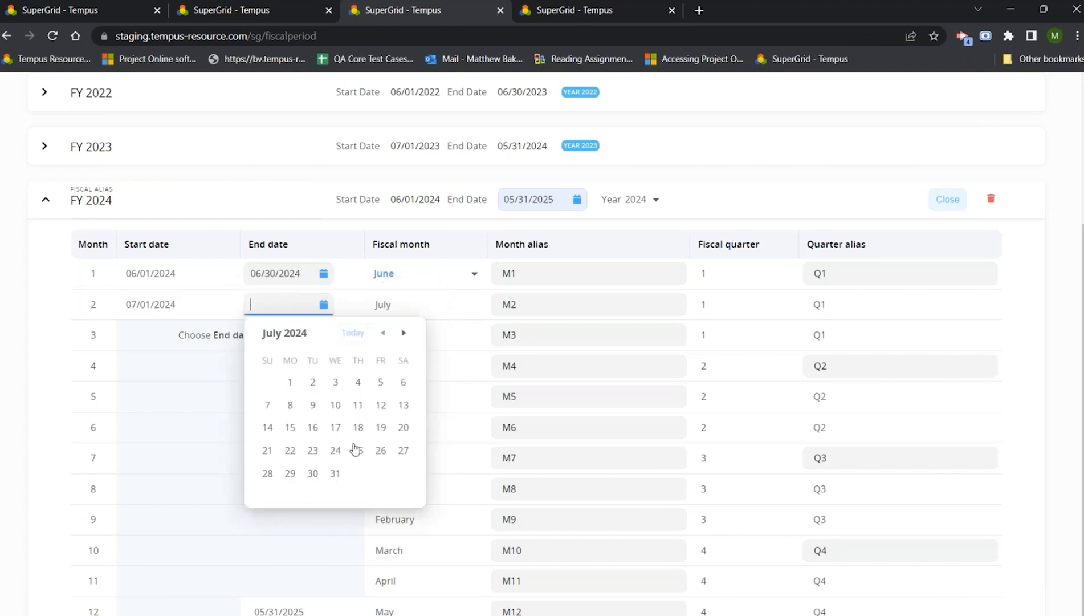
left_click(333, 475)
left_click(292, 337)
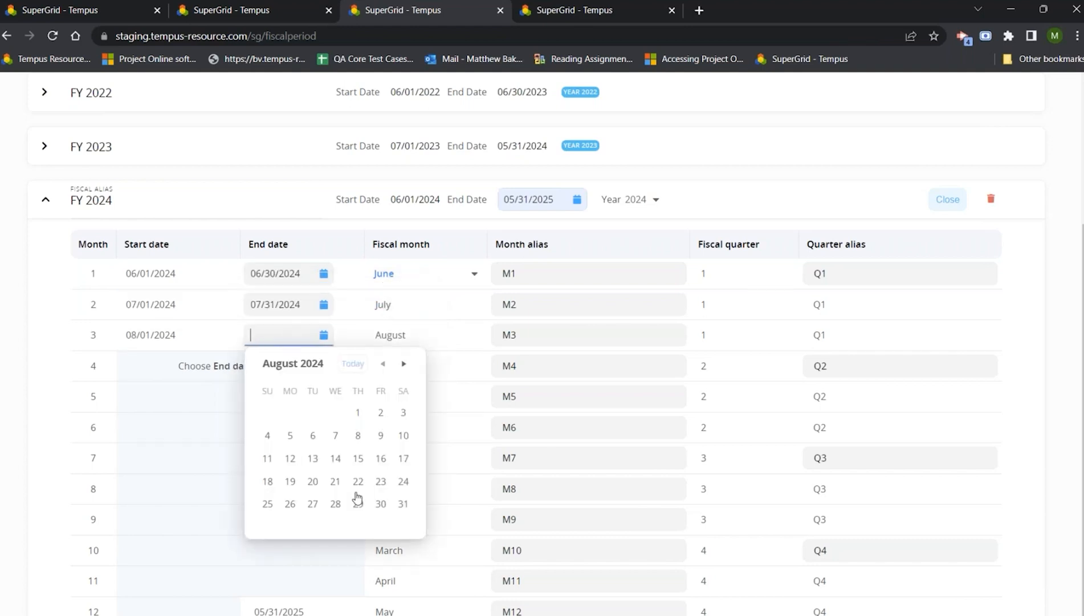
left_click(405, 512)
left_click(298, 364)
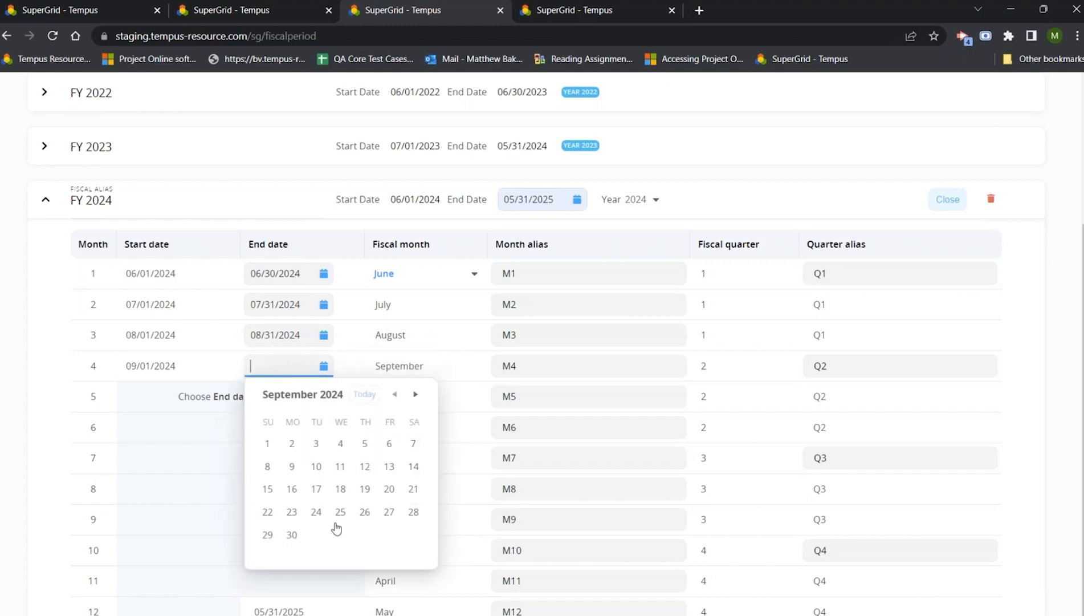
left_click(290, 536)
left_click(294, 401)
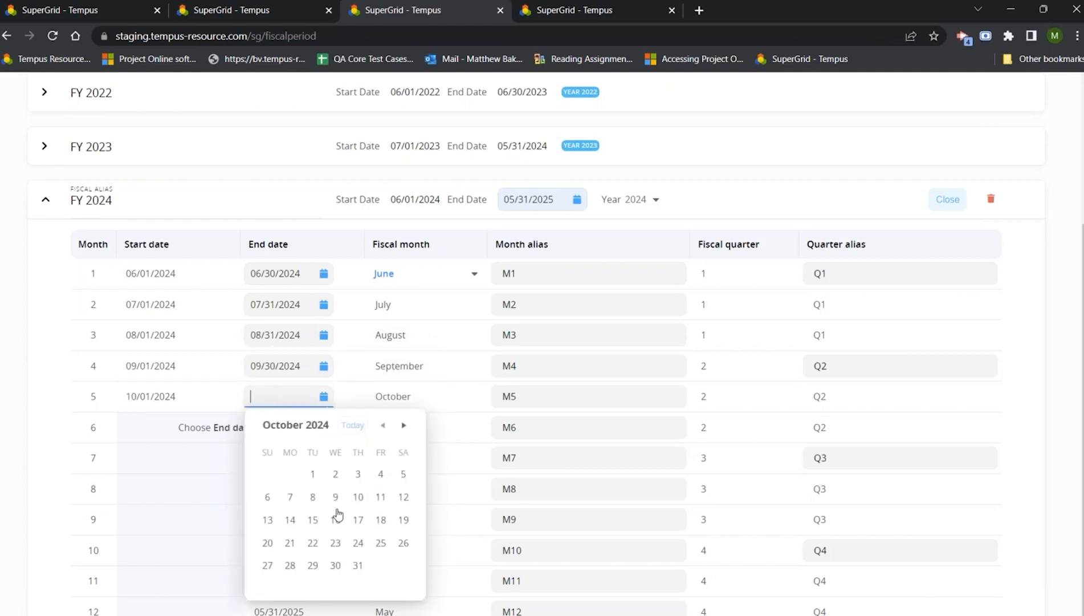
left_click(358, 565)
left_click(287, 432)
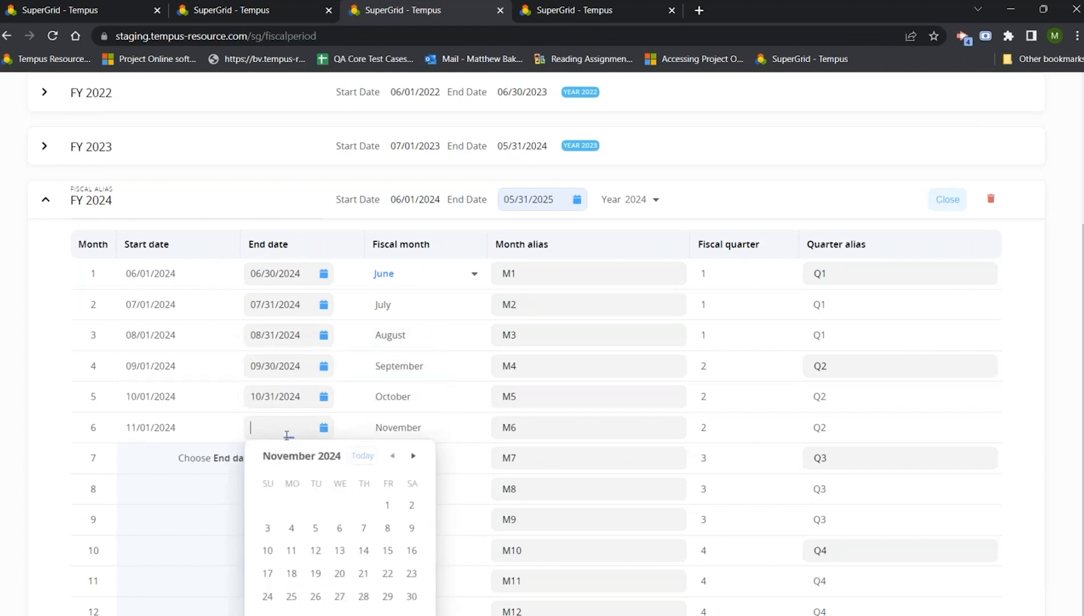
left_click(412, 596)
Set the FY 2024 end dates for months 7 to 11 to 12/31/2024, 01/31/2025, 02/28/2025, 03/31/2025 and 04/30/2025
left_click(291, 459)
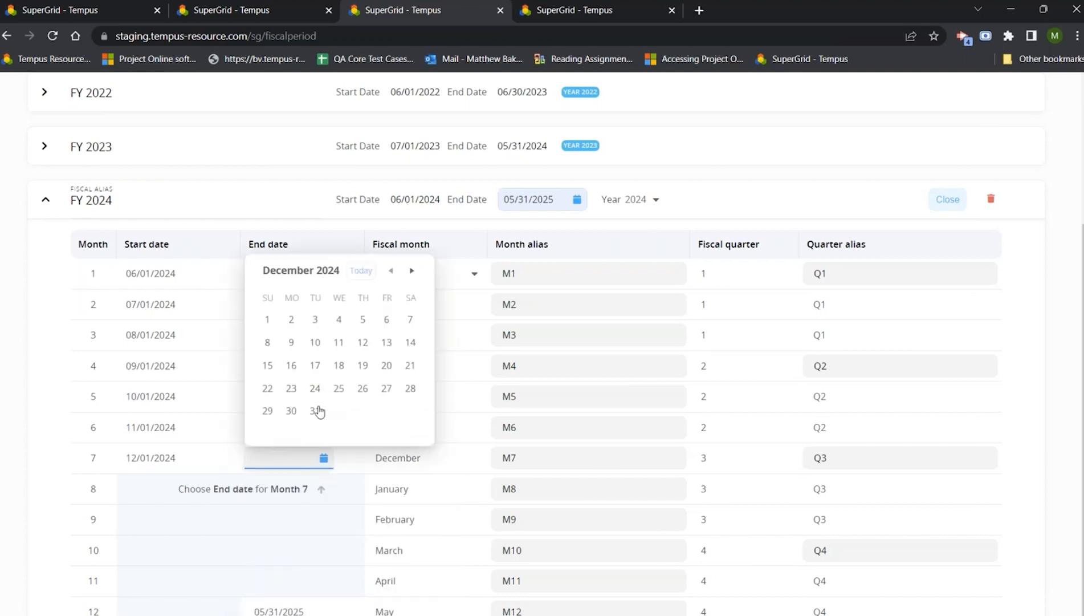
left_click(315, 410)
left_click(303, 491)
left_click(374, 444)
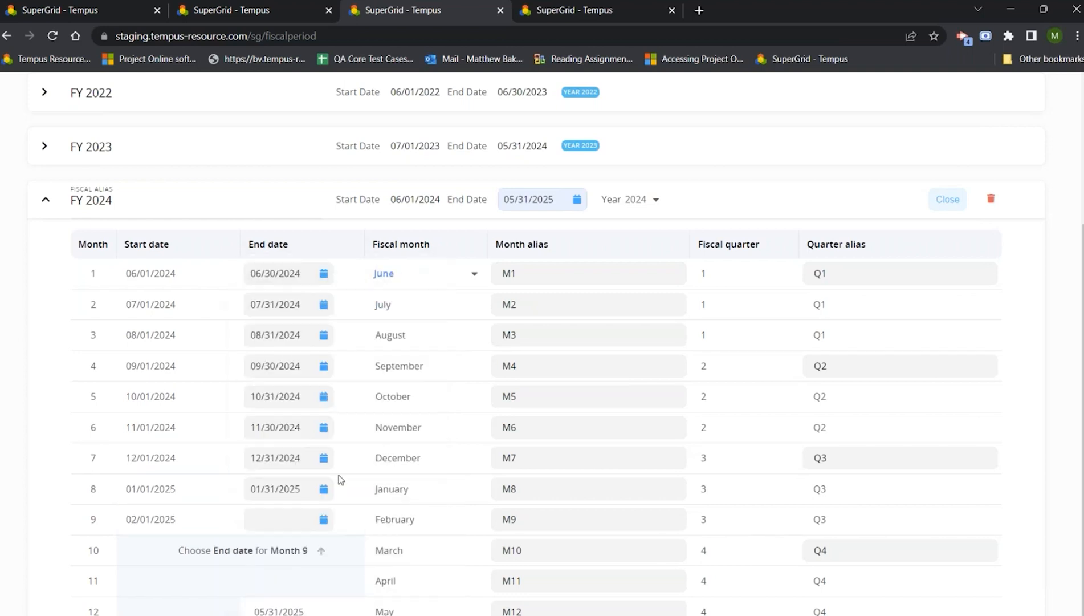
left_click(290, 518)
left_click(383, 472)
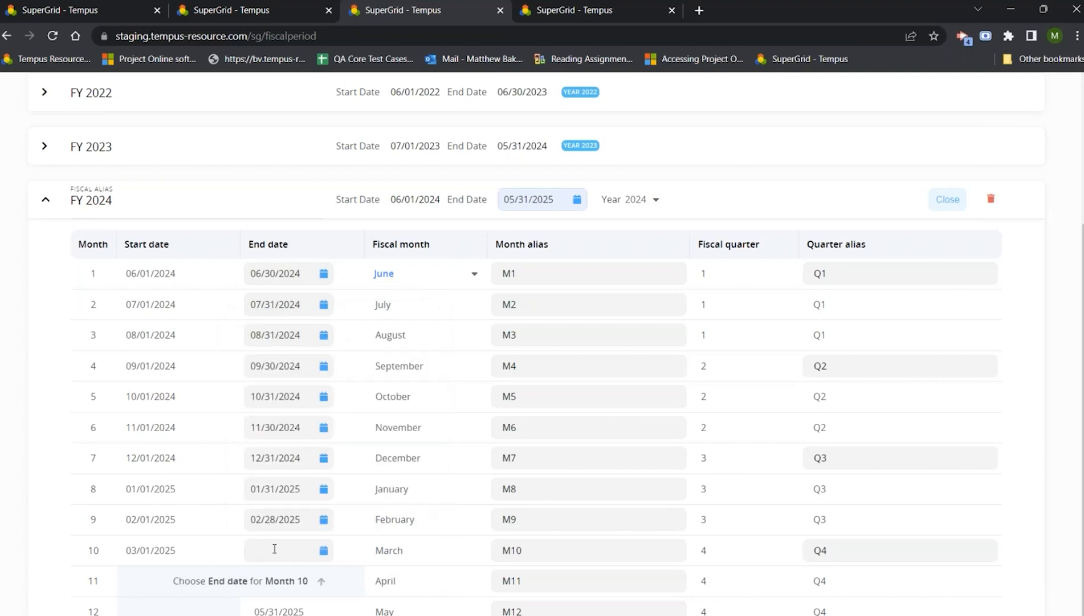
left_click(274, 550)
left_click(289, 526)
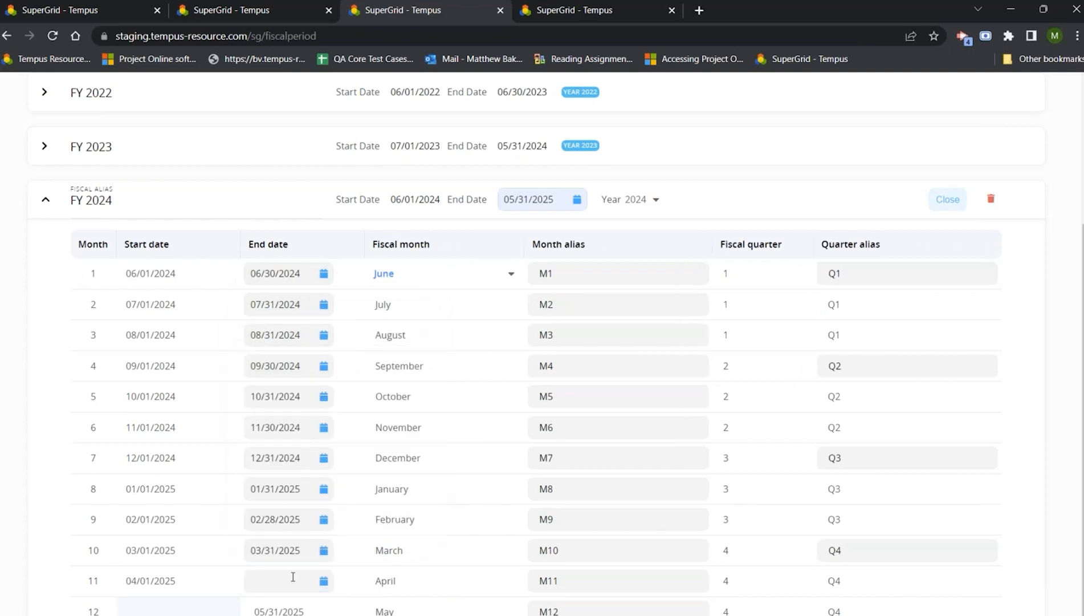
left_click(292, 577)
left_click(335, 532)
Prefix the Month 1 alias of FY 2024 with the fiscal year so it reads FY 2024 M1
left_click(284, 219)
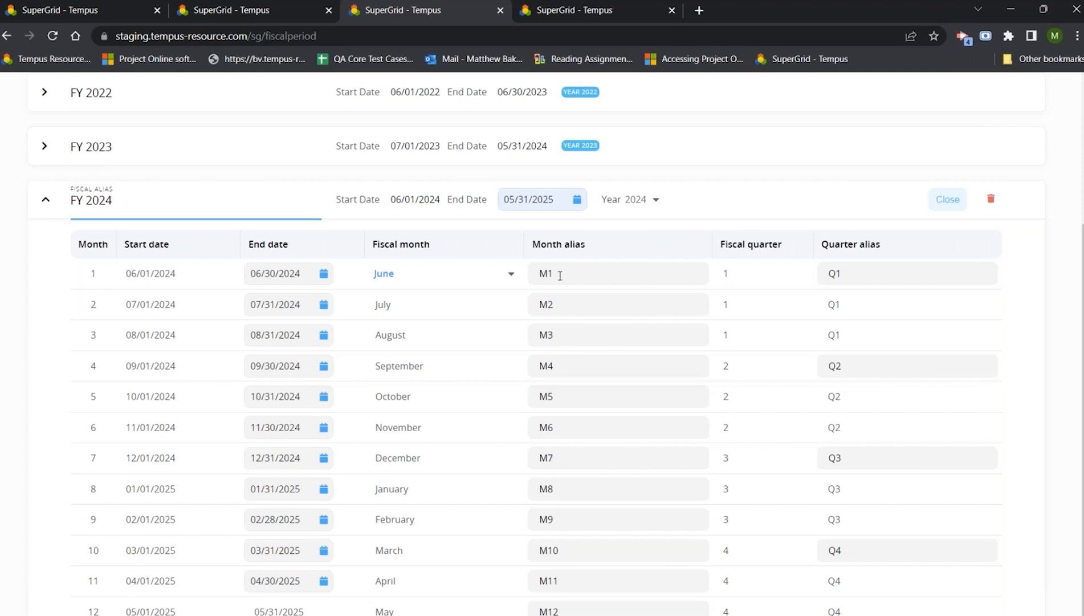
left_click(542, 268)
type("FY 2024")
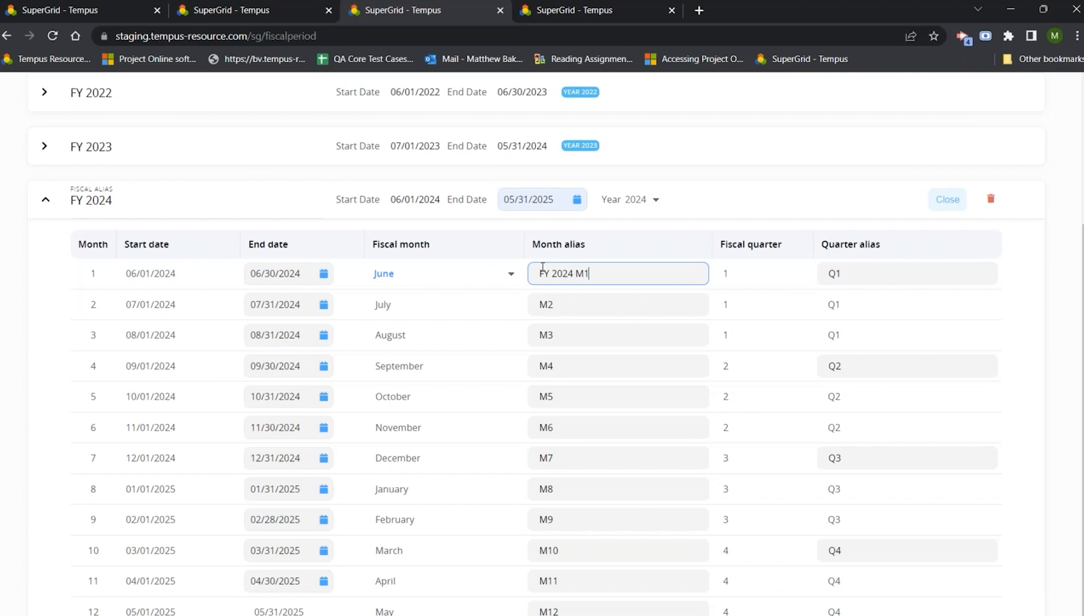
Restore the Month 1 alias to M1 and save the fiscal period changes
key("BackSpace")
key("BackSpace")
key("BackSpace")
key("BackSpace")
key("BackSpace")
key("BackSpace")
key("BackSpace")
key("BackSpace")
key("BackSpace")
type("M1")
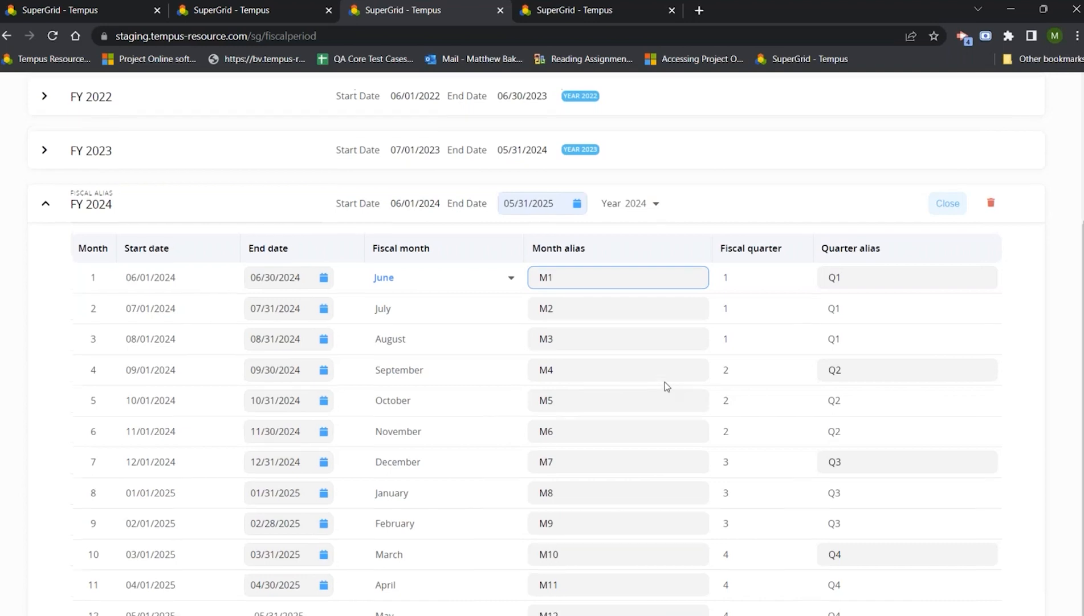
scroll(665, 381, "up", 4)
left_click(279, 143)
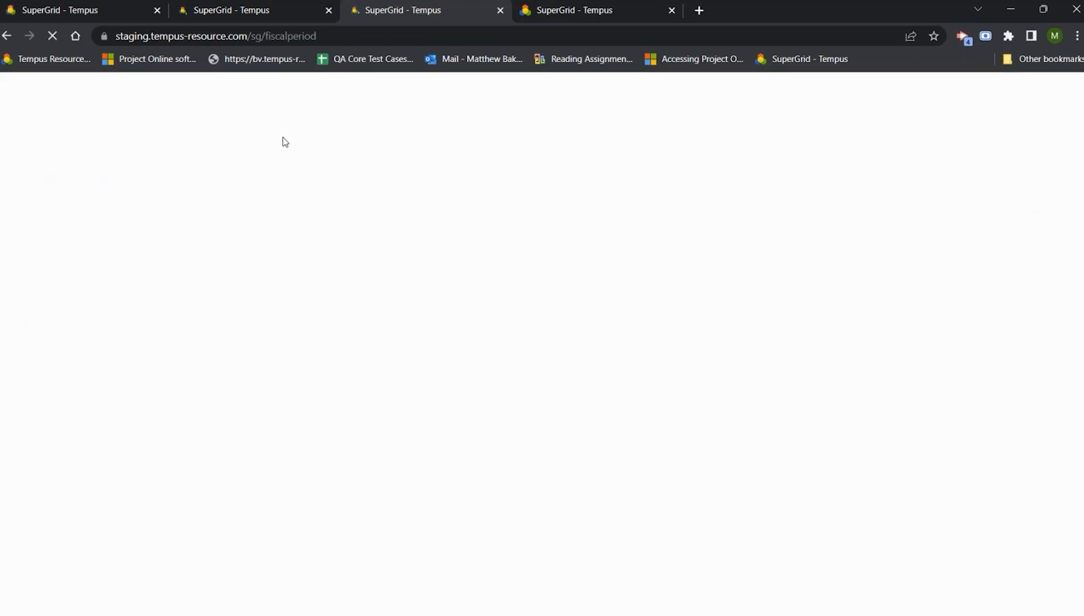
Open the Astro Phase 7 project from Project Management and show its Allocations page
left_click(102, 95)
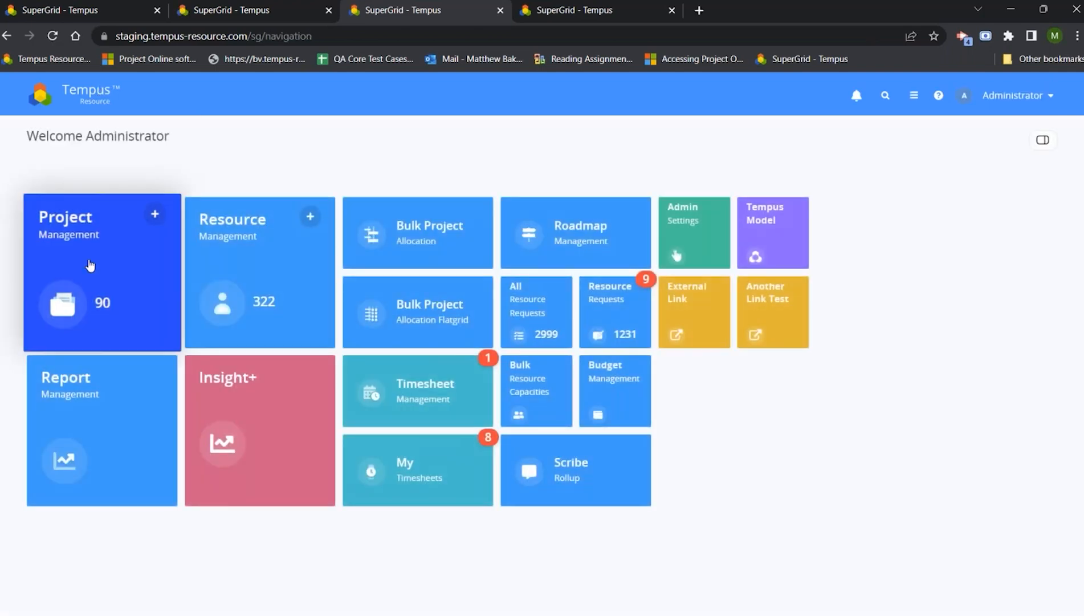
left_click(88, 254)
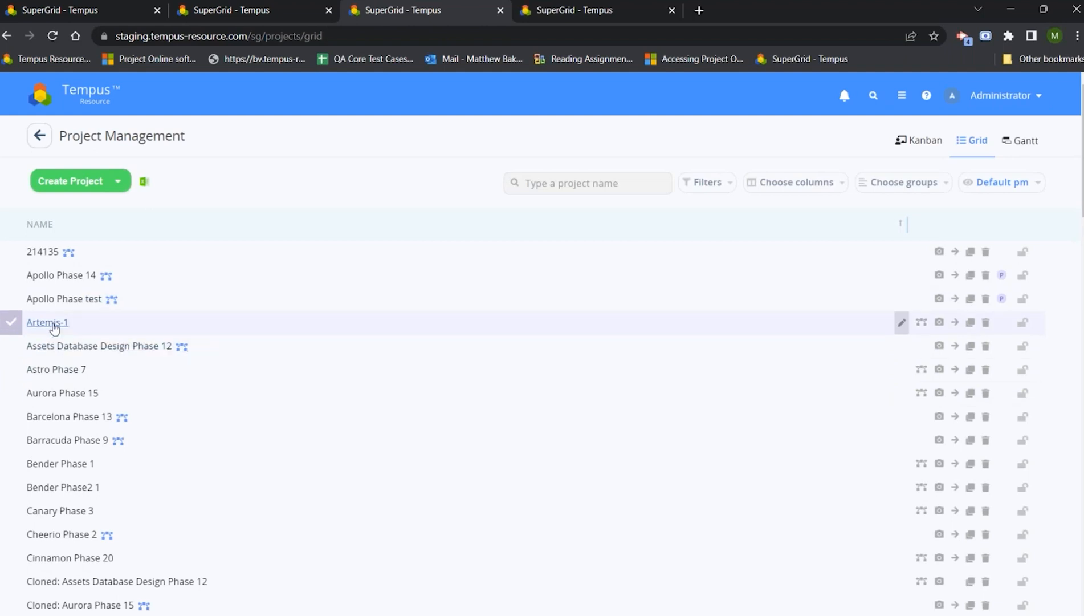
left_click(80, 375)
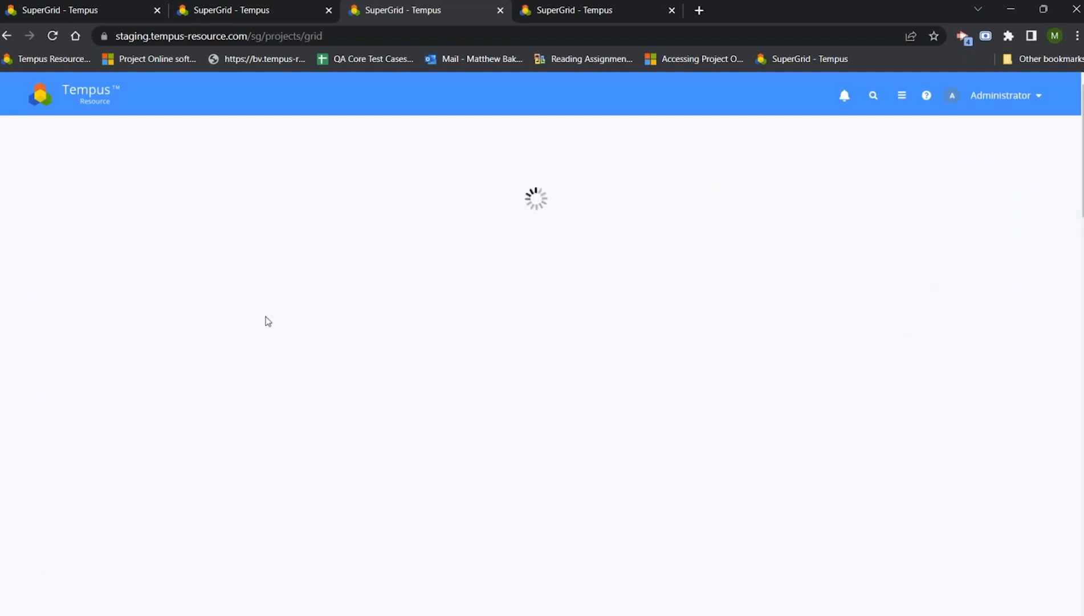
left_click(993, 147)
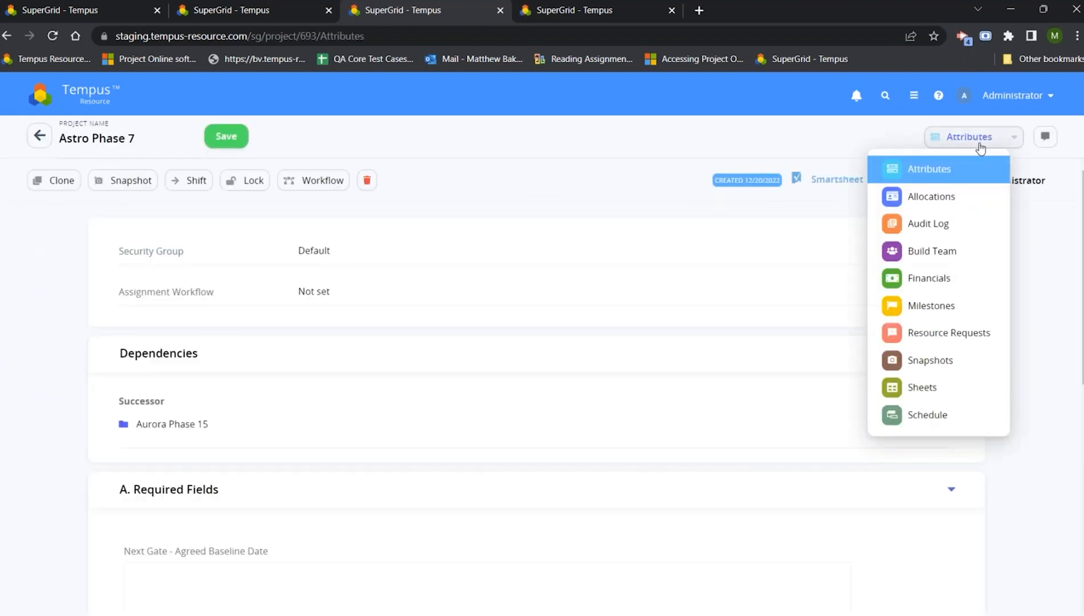
left_click(938, 204)
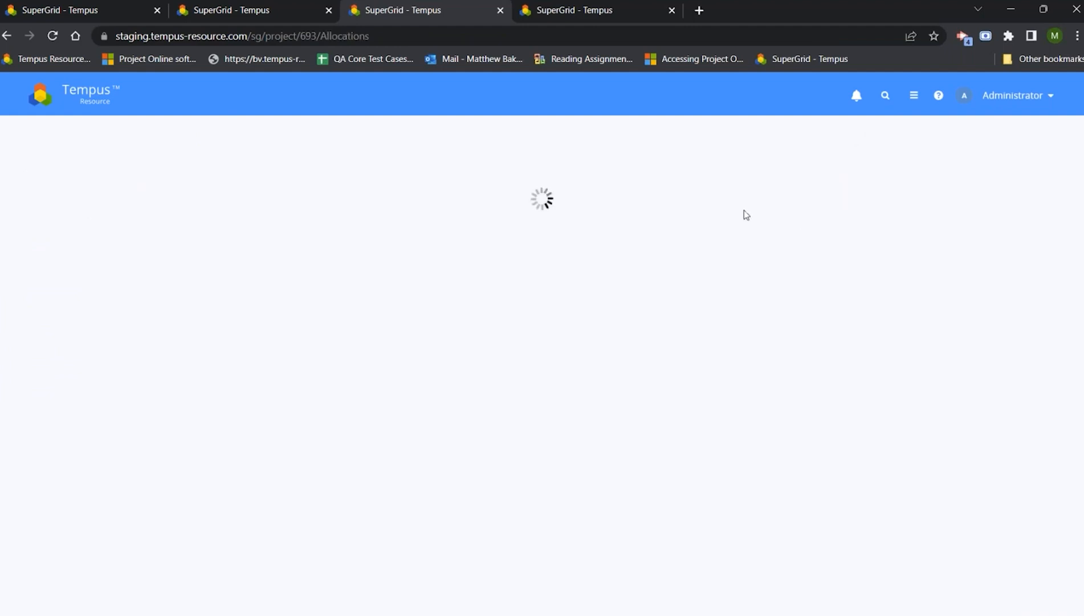
Display the Astro Phase 7 allocations by Fiscal Month and review the periods through M12 24
left_click(721, 226)
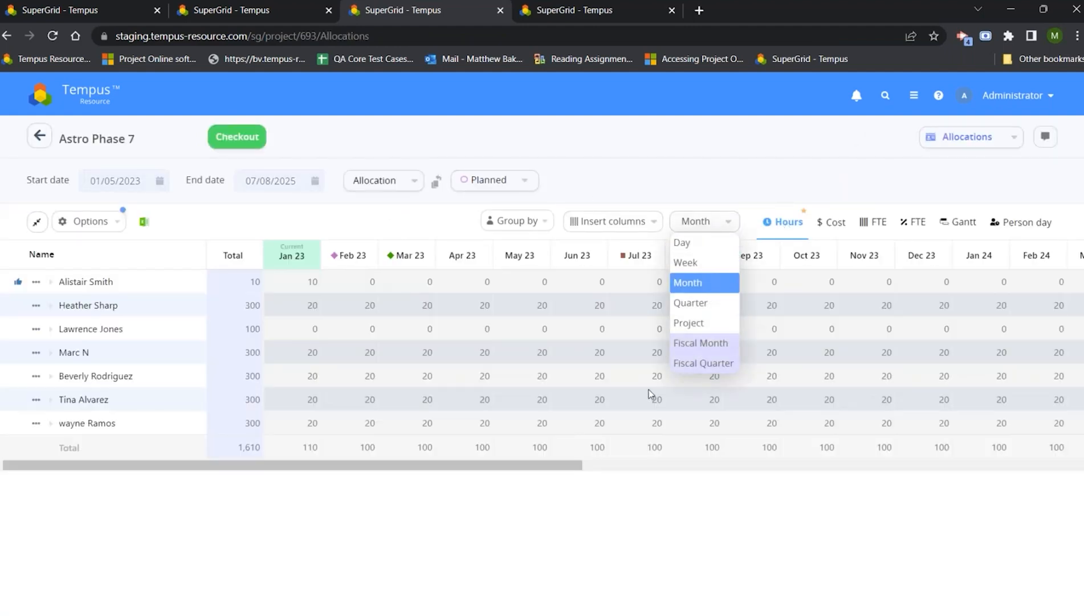
left_click(707, 345)
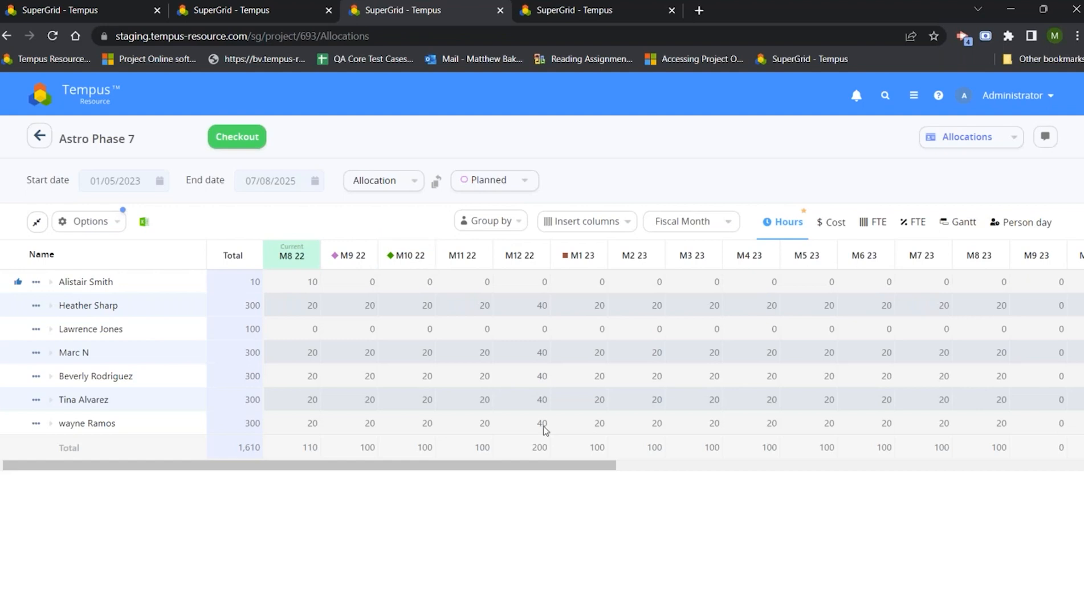
left_click_drag(613, 466, 1032, 479)
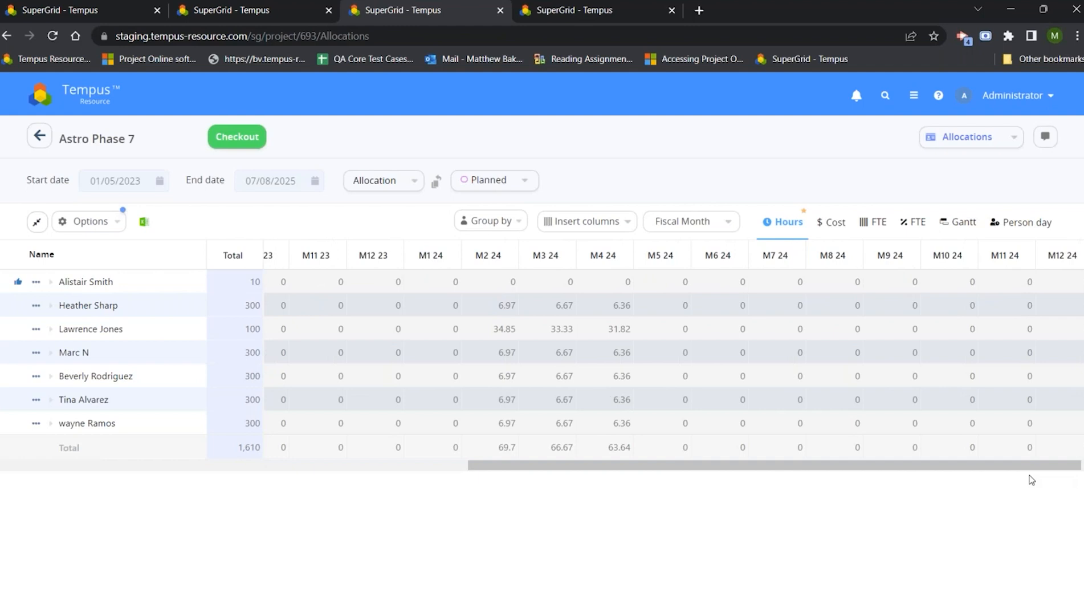
Start a new Pivot Grid report in Report Management, view its available dimensions including Fiscal Date, and exit without saving
left_click(84, 96)
left_click(114, 479)
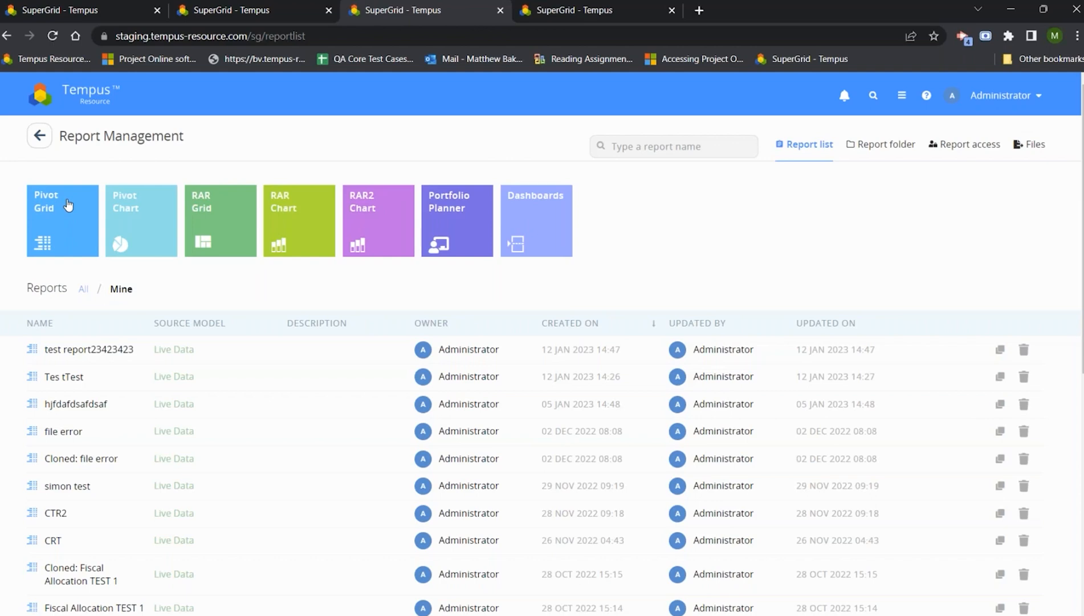
left_click(41, 245)
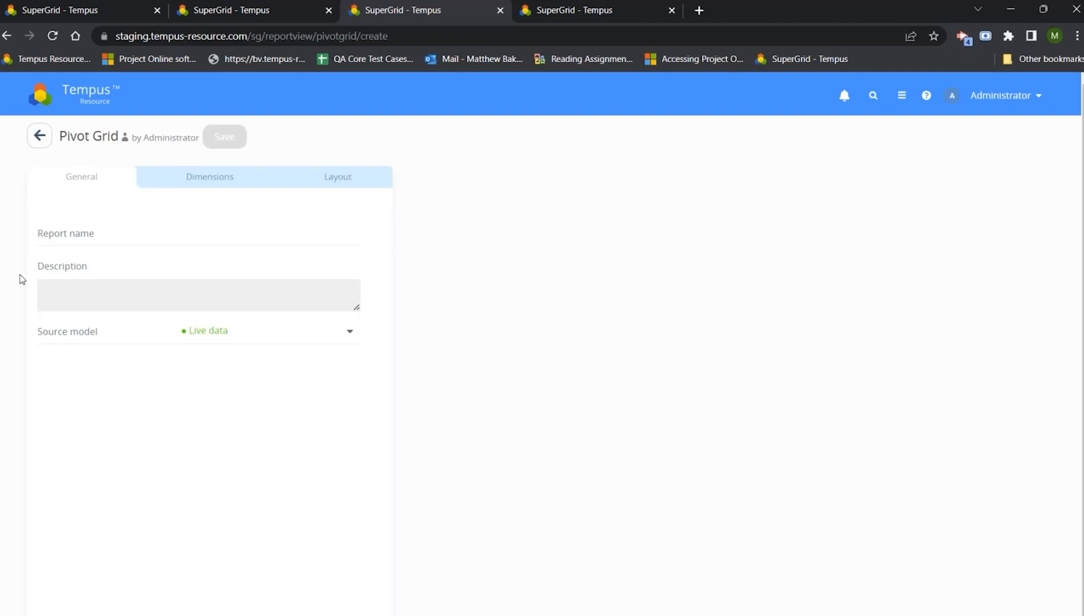
left_click(172, 175)
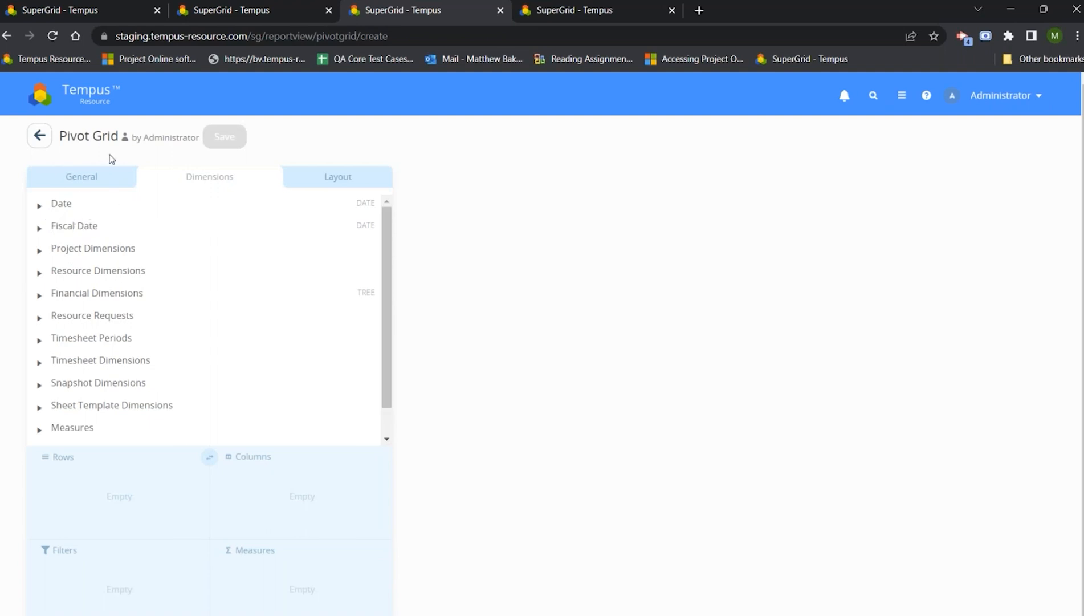
left_click(88, 92)
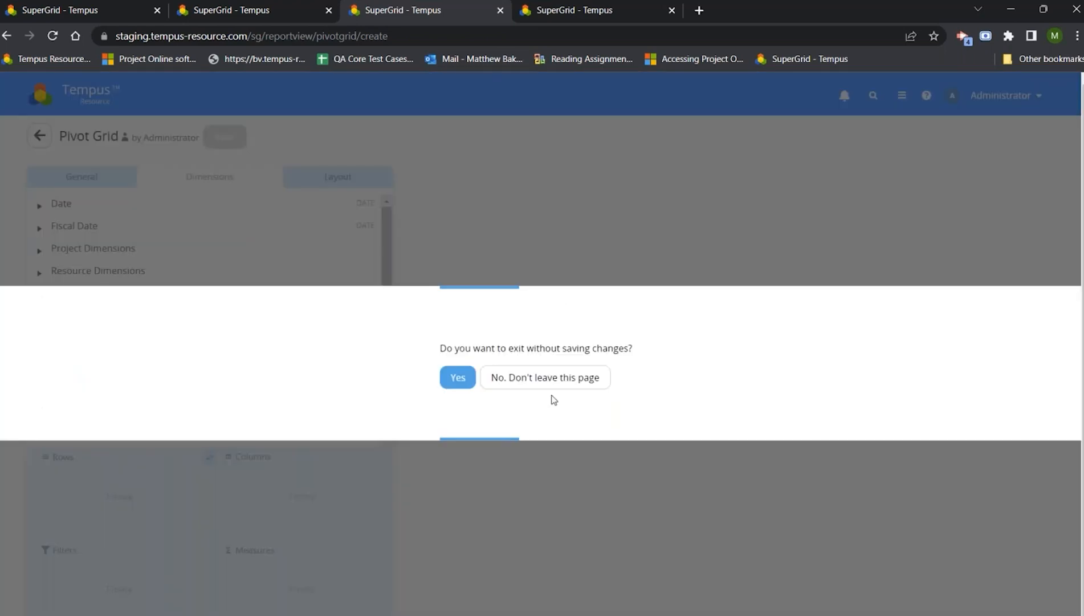
left_click(458, 377)
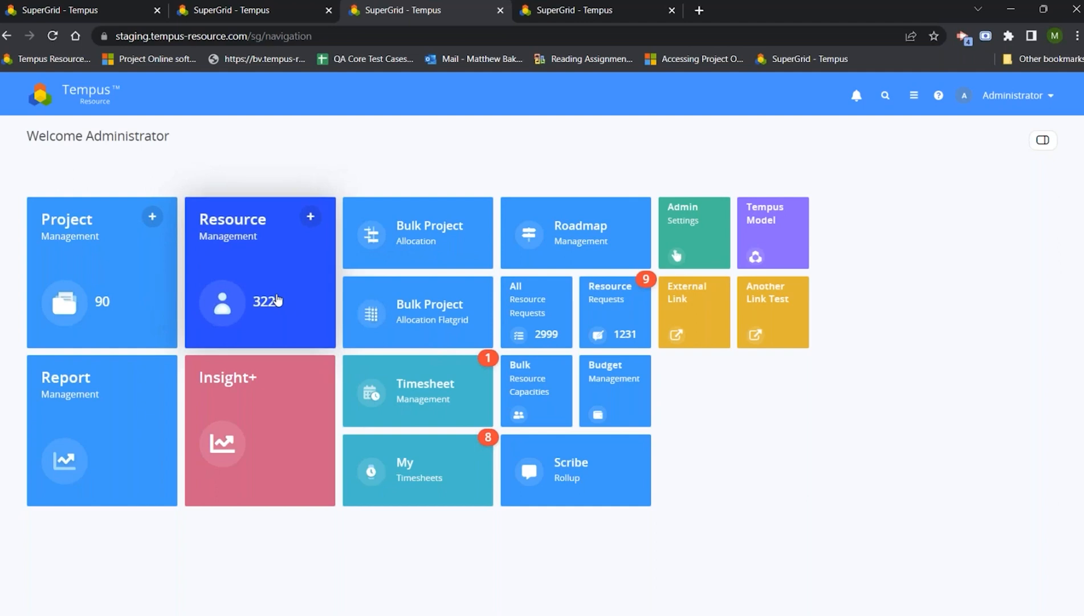
Open the Net Availability view in Resource Management and group the resources by Department
left_click(254, 295)
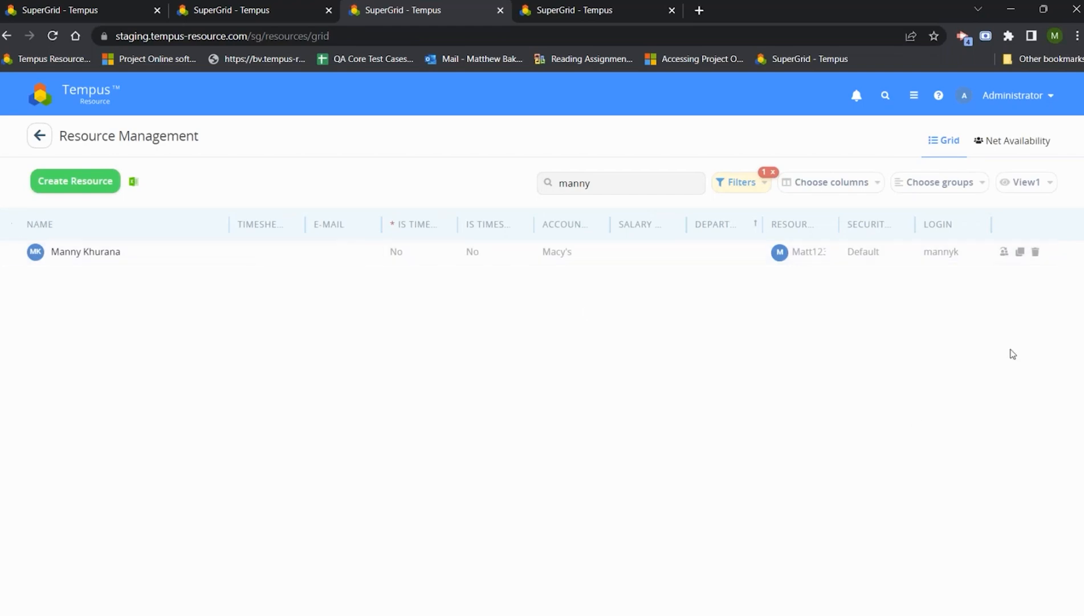
left_click(1026, 144)
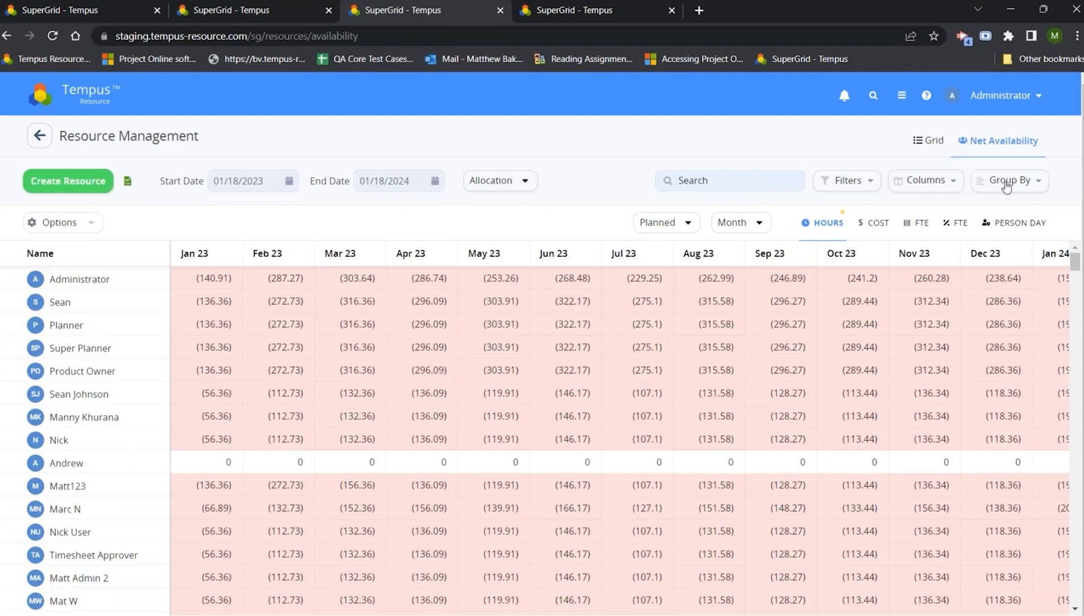
left_click(1026, 188)
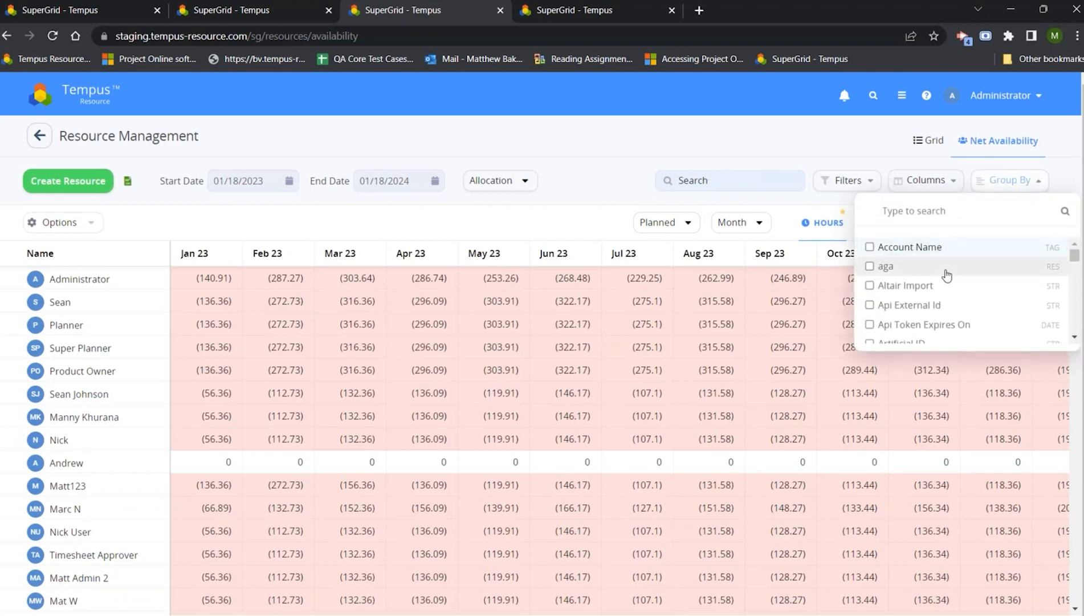
type("dep")
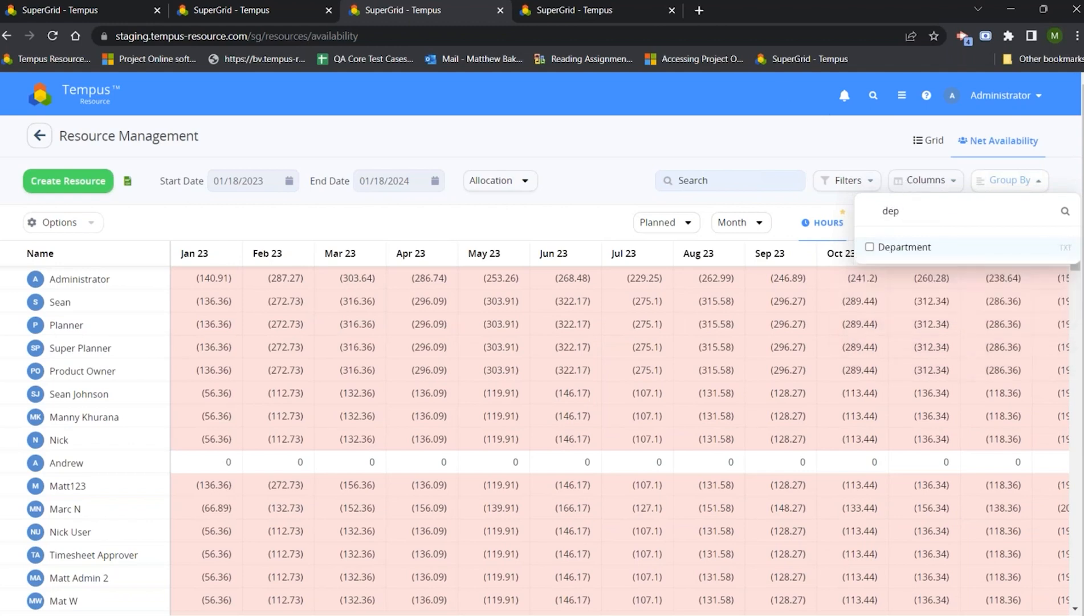
left_click(898, 246)
left_click(780, 153)
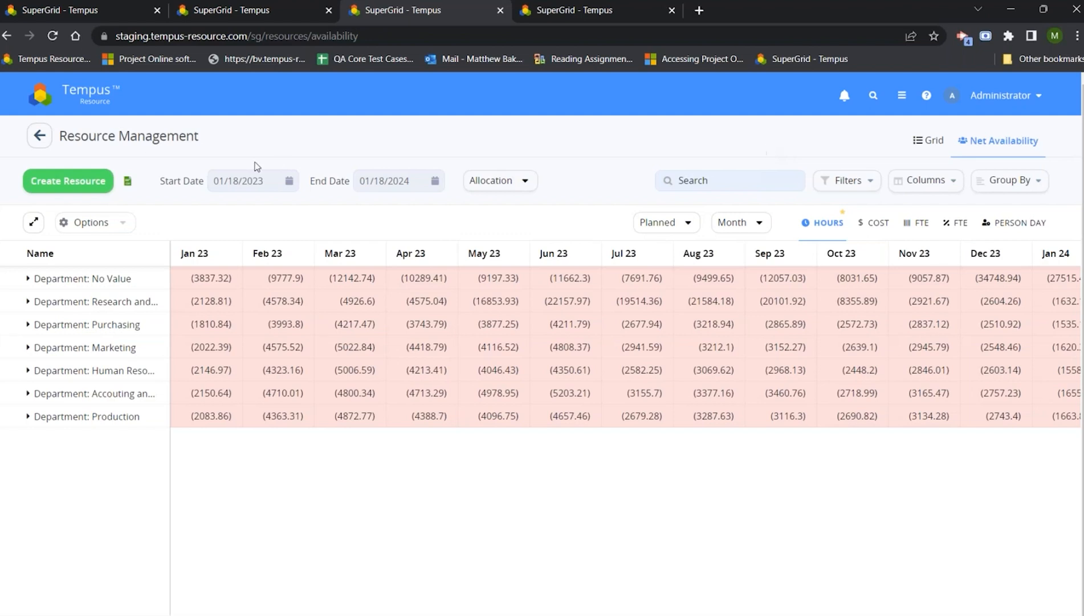
Expand the Purchasing department to view its resources' net availability, and collapse it again
left_click(102, 325)
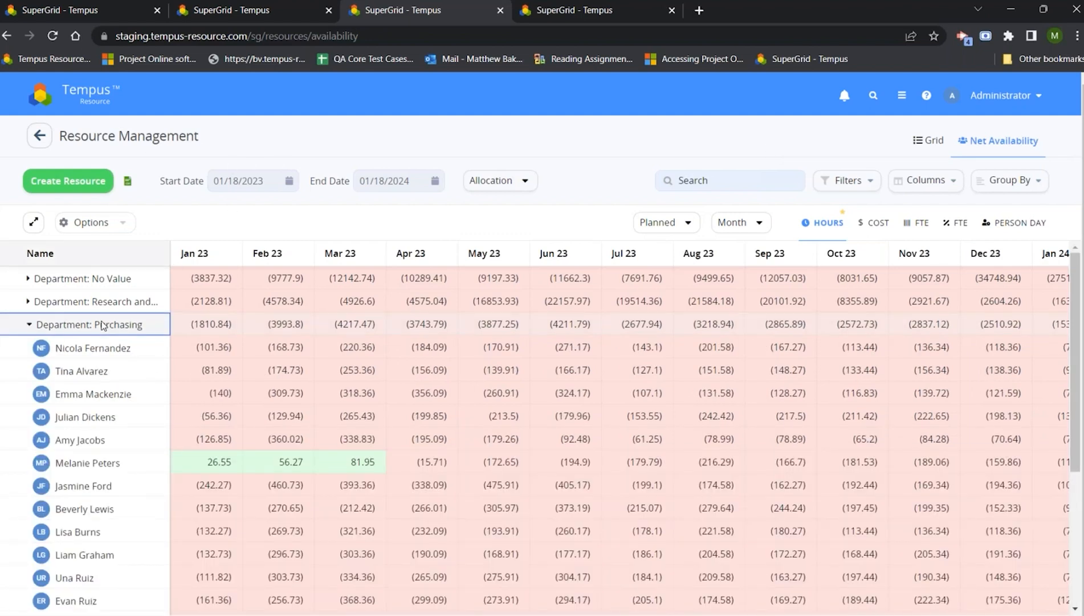
left_click(103, 325)
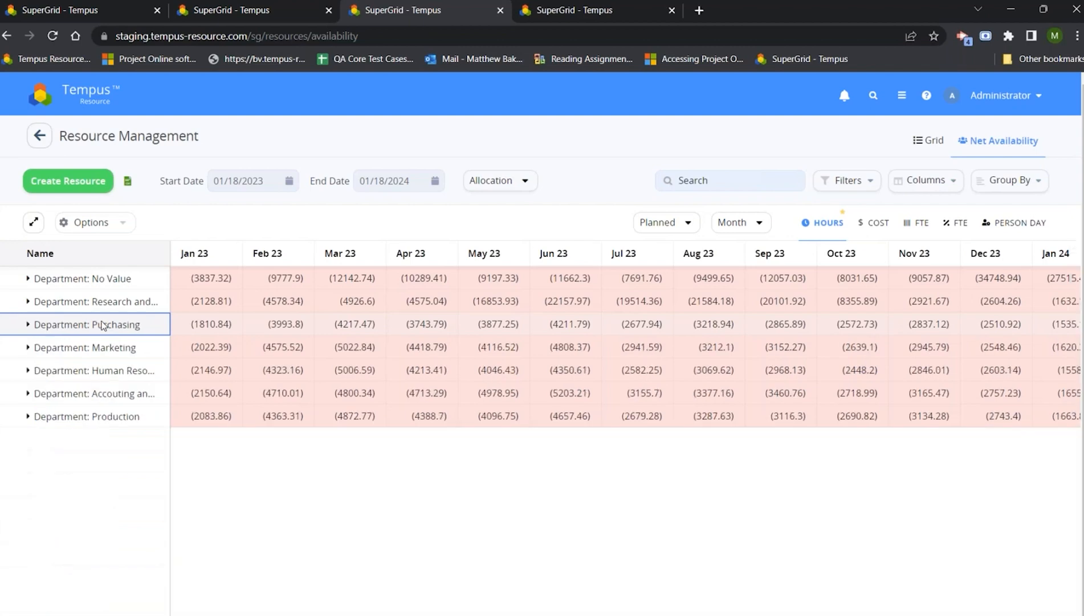
Add Altair Import and Api External Id to the grouping alongside Department, and remove both again
left_click(1000, 183)
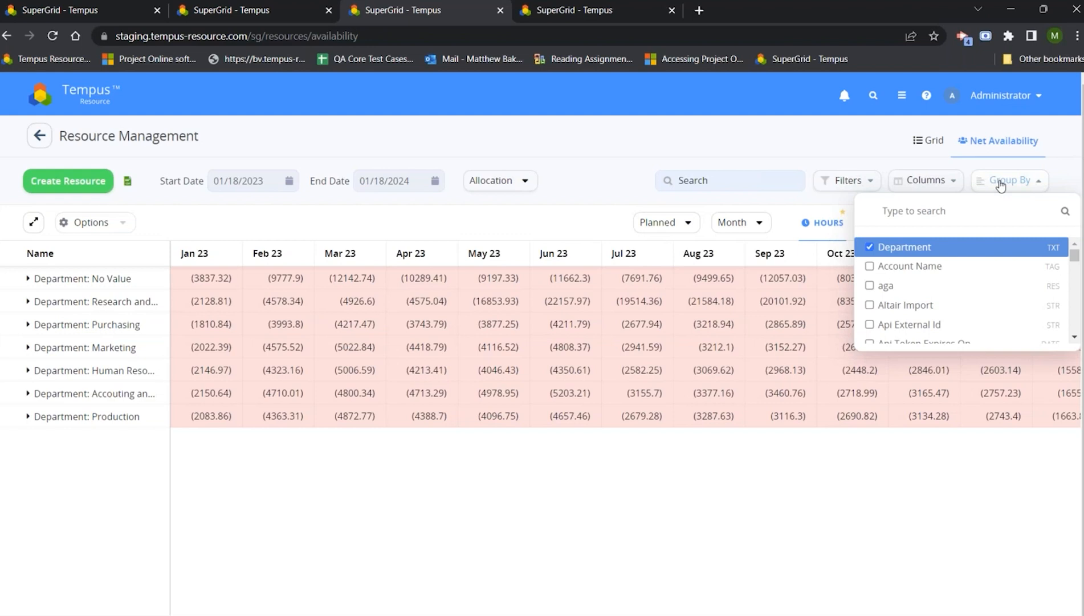
left_click(887, 305)
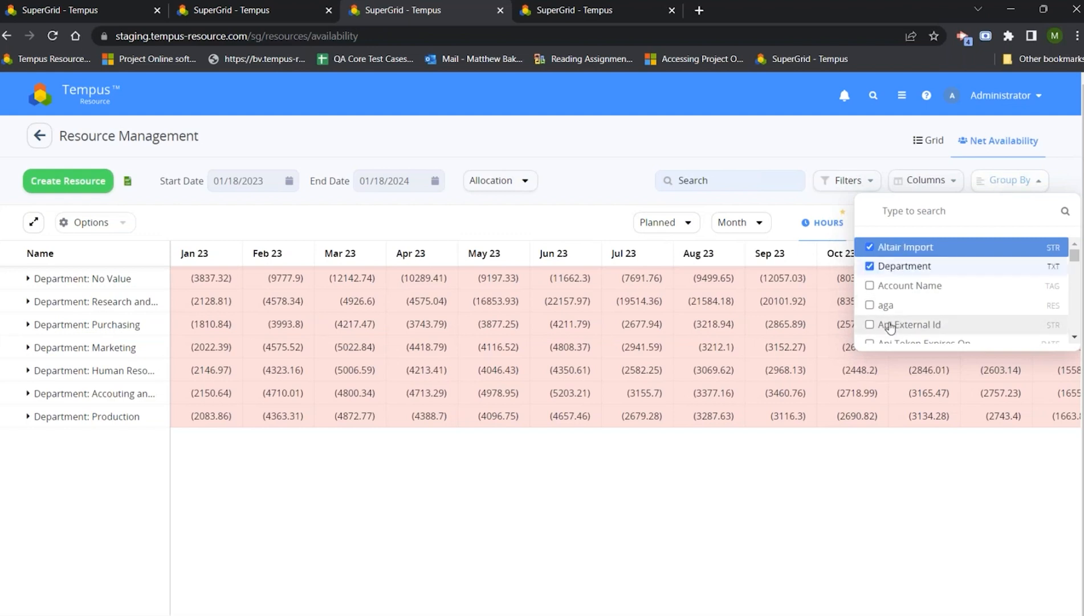
left_click(946, 324)
scroll(878, 296, "down", 2)
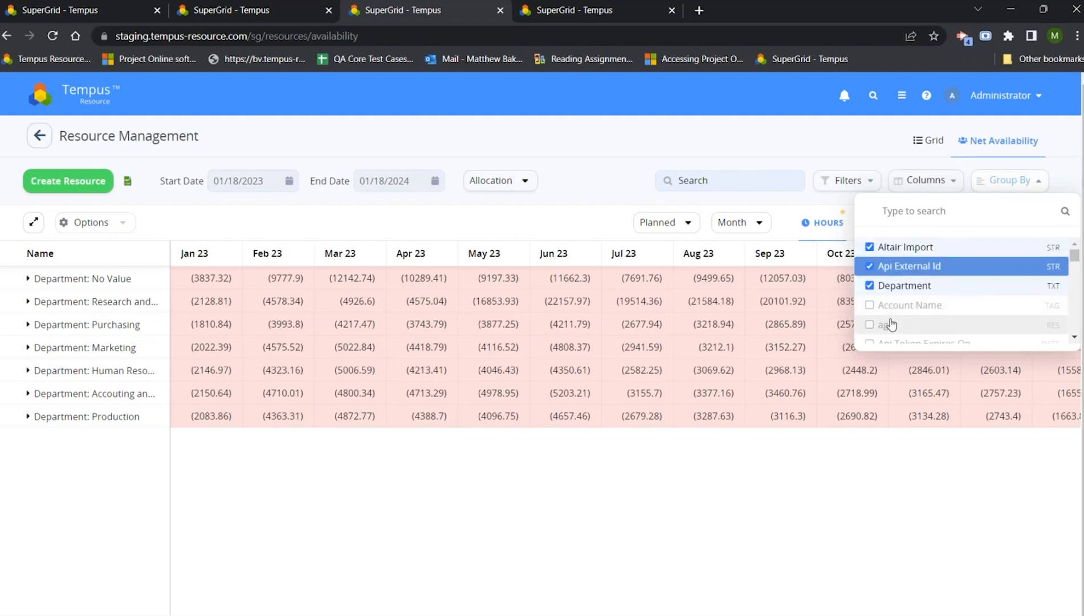
left_click(959, 268)
left_click(906, 249)
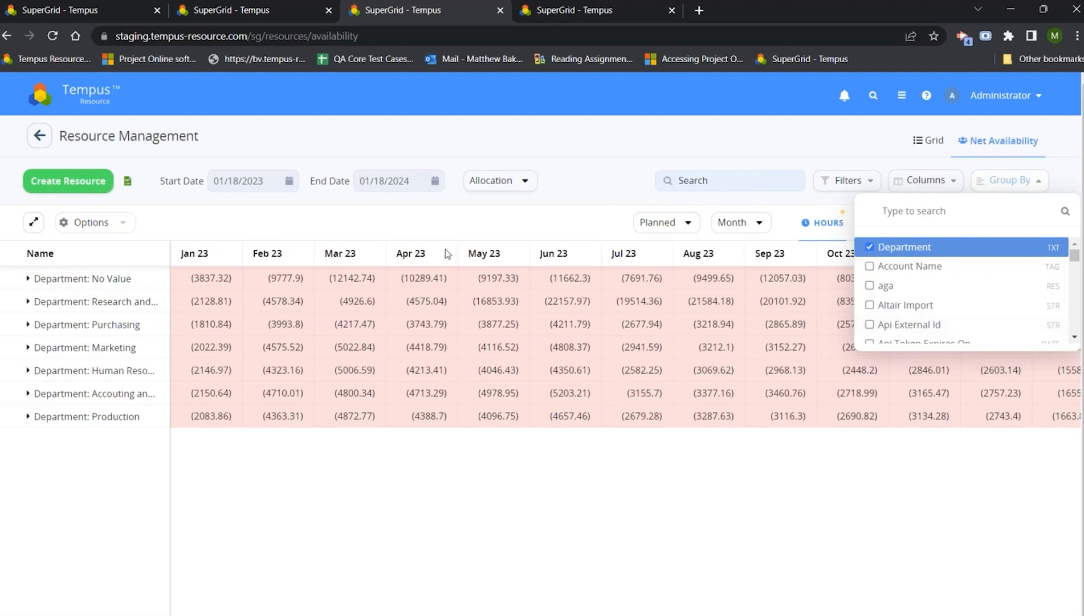
Remove the Department grouping from the net availability grid and set its heatmap overlay to Config
left_click(914, 249)
left_click(816, 140)
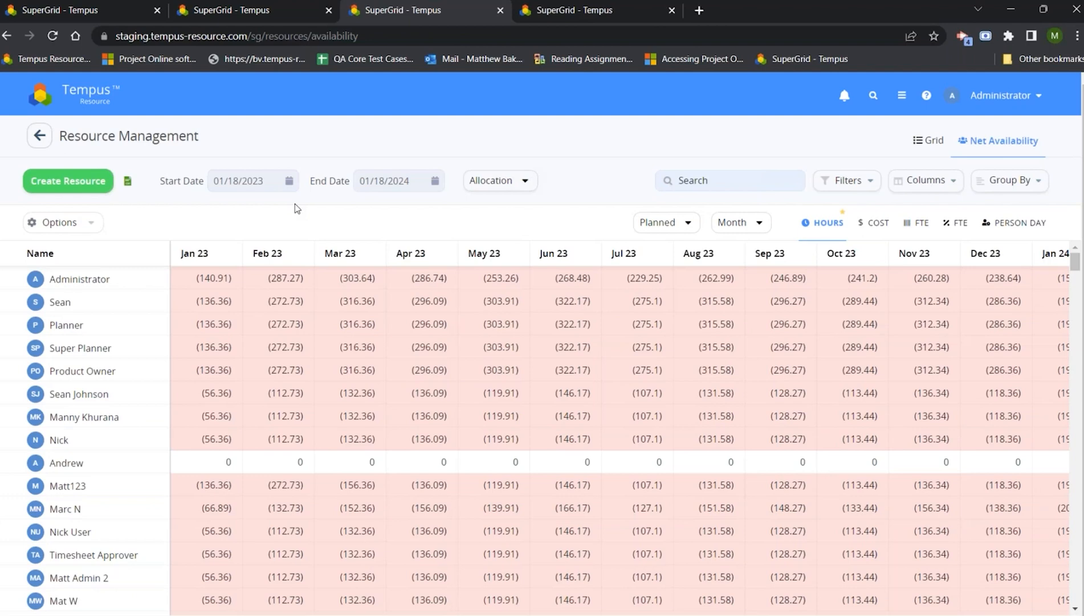
left_click(80, 224)
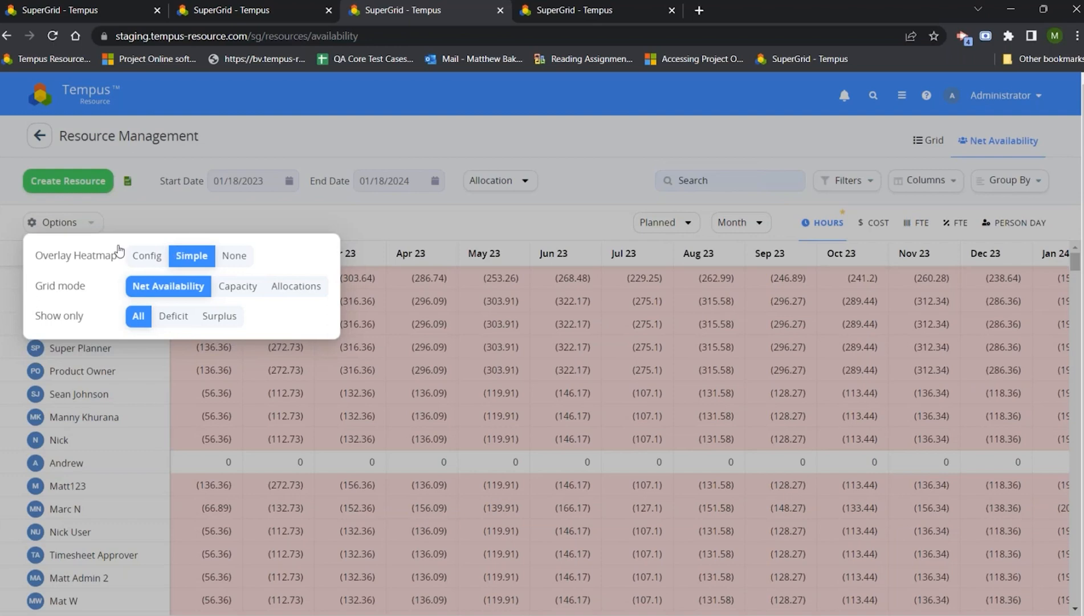
left_click(149, 261)
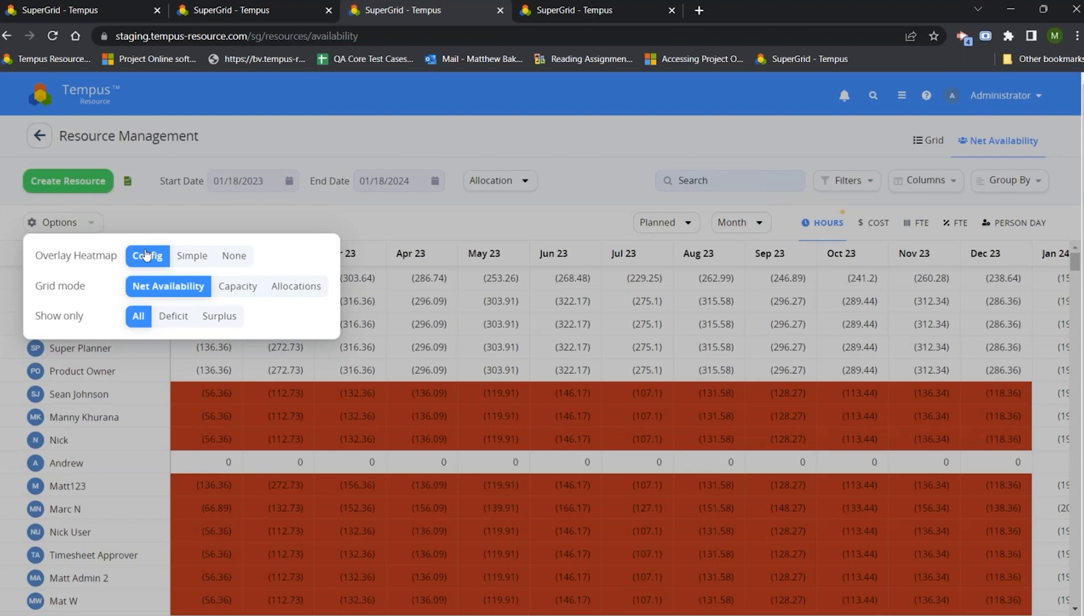
left_click(580, 162)
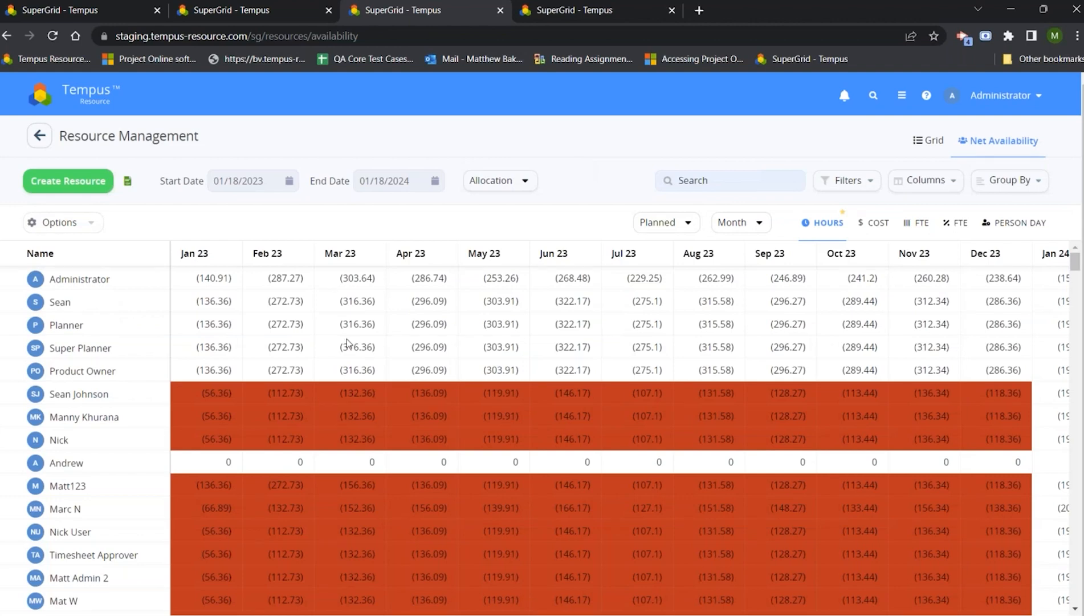
Review the resource list under the Config heatmap and set the heatmap overlay back to Simple
scroll(235, 370, "down", 5)
scroll(234, 370, "up", 5)
left_click(59, 224)
left_click(193, 258)
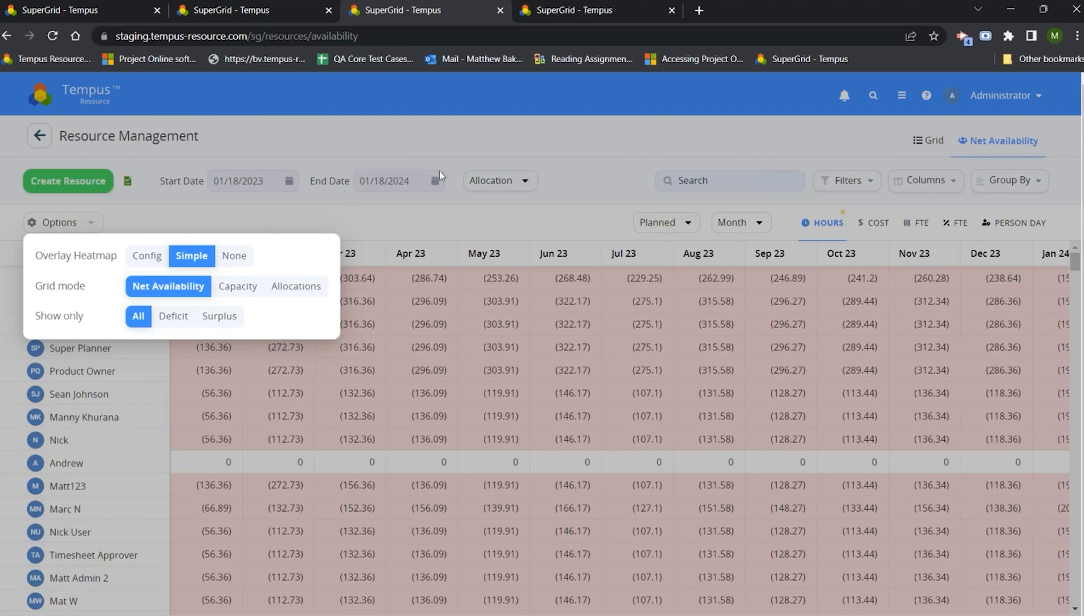
left_click(615, 166)
Look through the ungrouped resources and inspect the allocations behind one surplus resource's monthly cells through June 2023
scroll(432, 325, "down", 10)
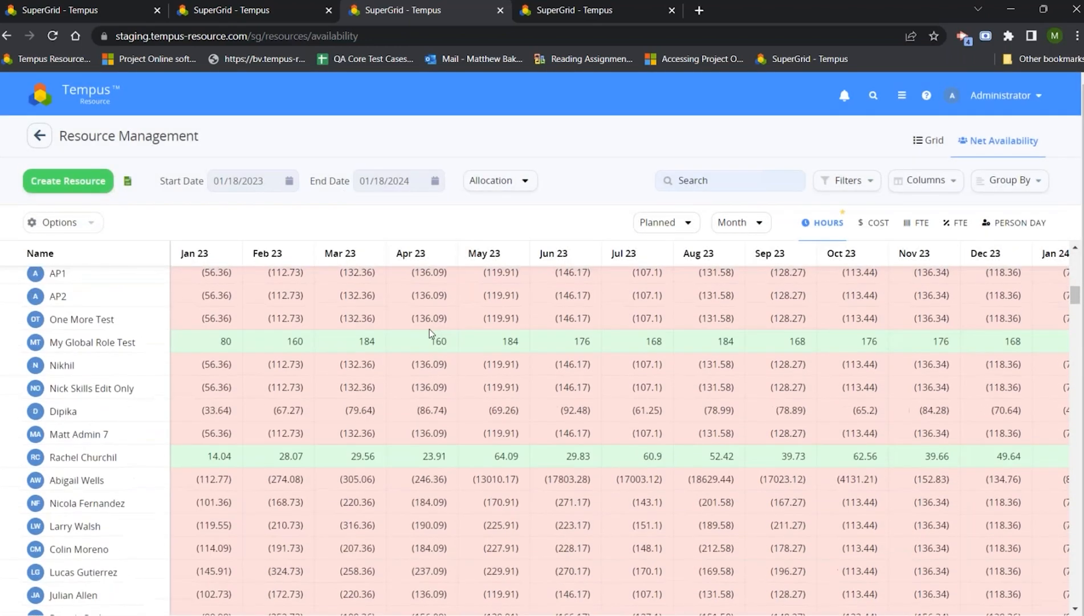
scroll(230, 348, "up", 3)
scroll(311, 381, "down", 3)
scroll(228, 354, "down", 2)
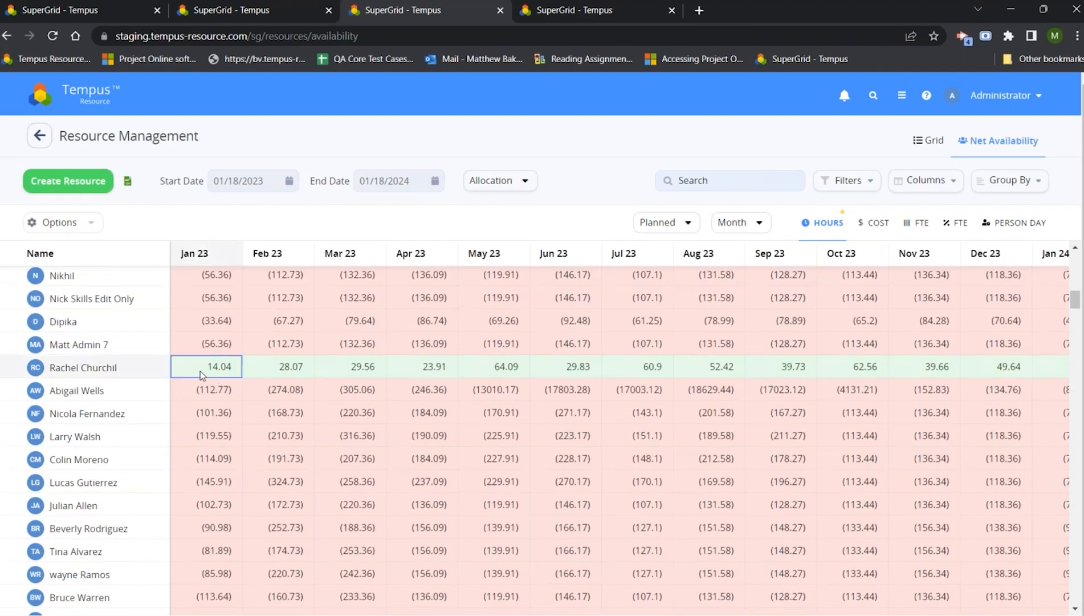
left_click(292, 371)
left_click(433, 371)
left_click(507, 372)
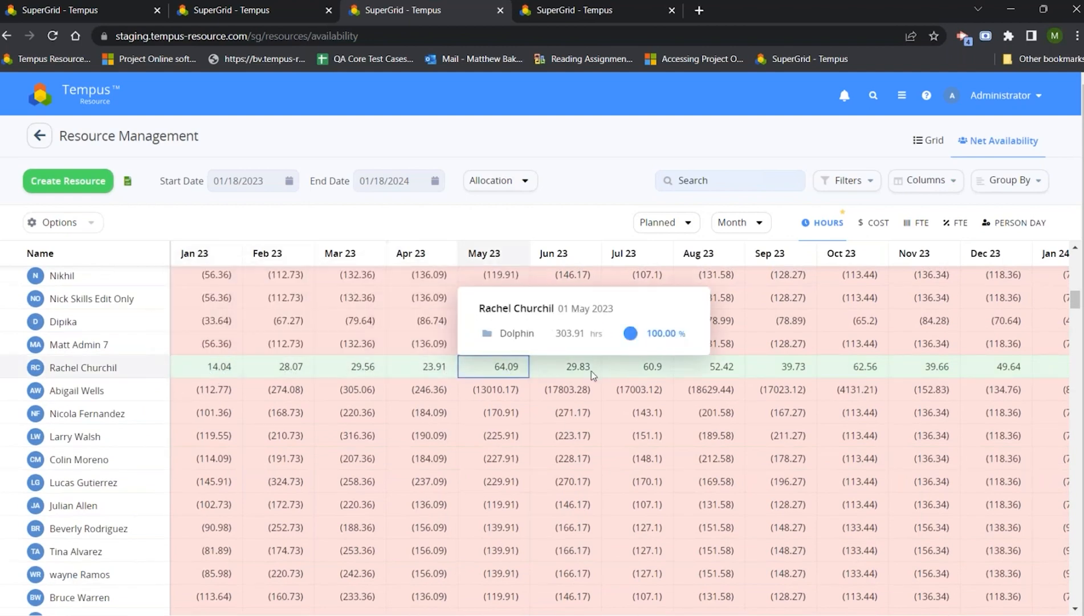
left_click(591, 370)
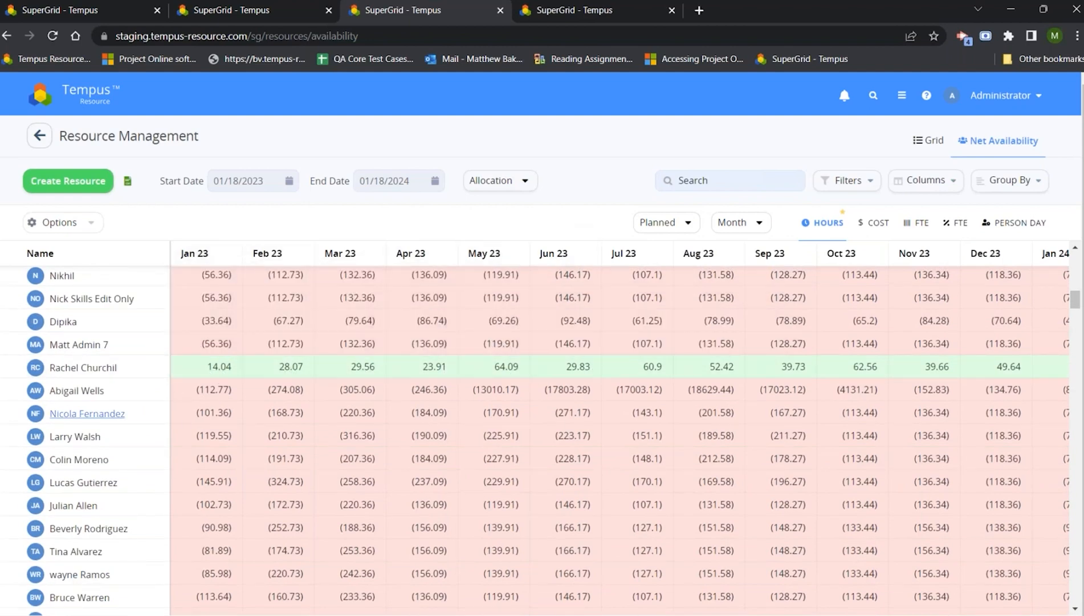
scroll(195, 410, "up", 3)
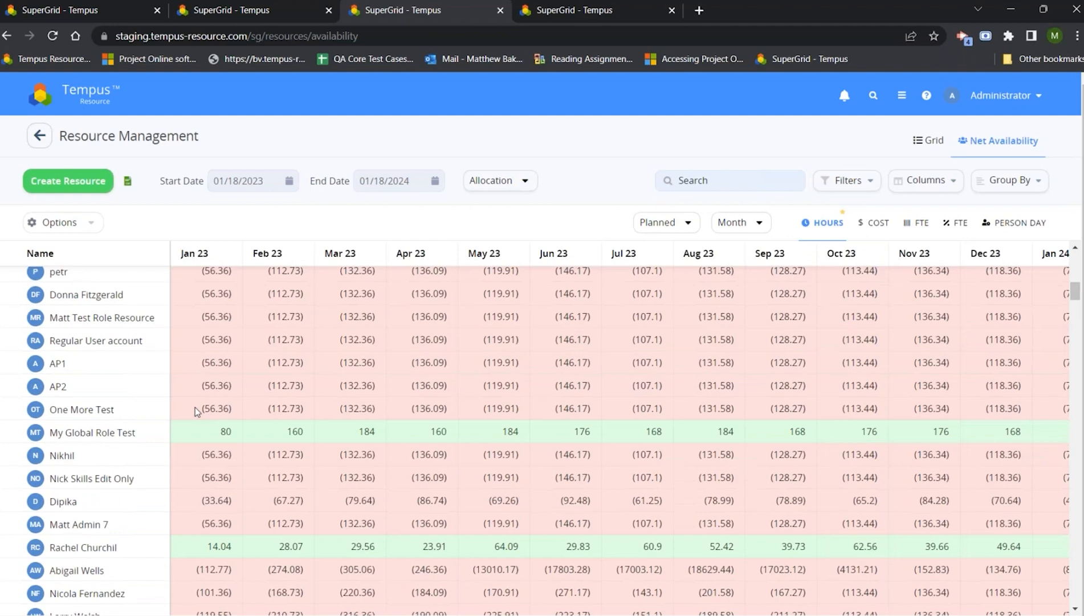
scroll(314, 439, "up", 5)
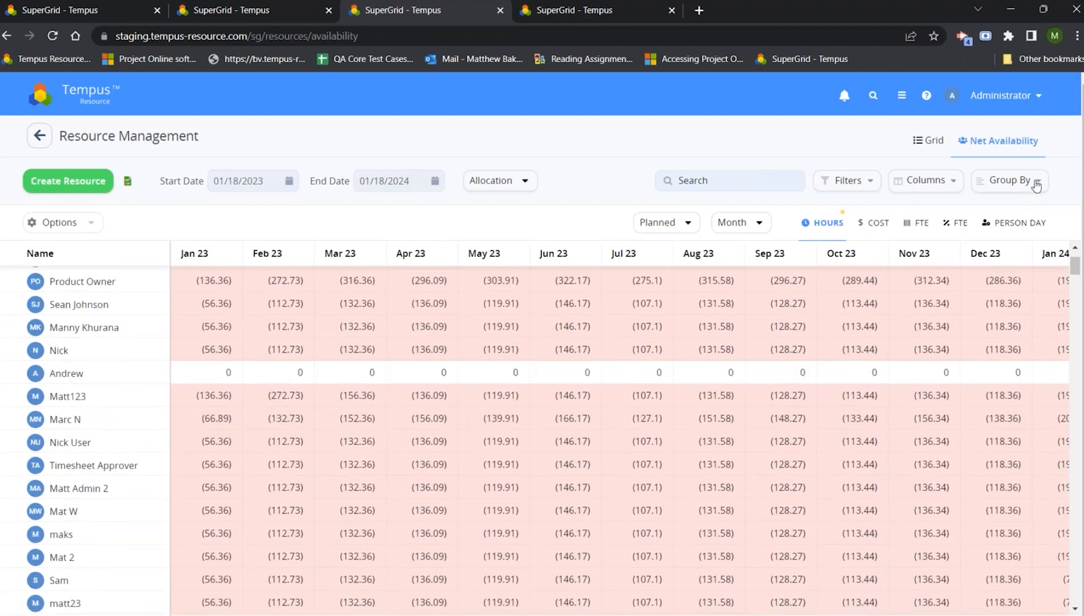
Group the net availability grid by Department
left_click(1028, 196)
type("depar")
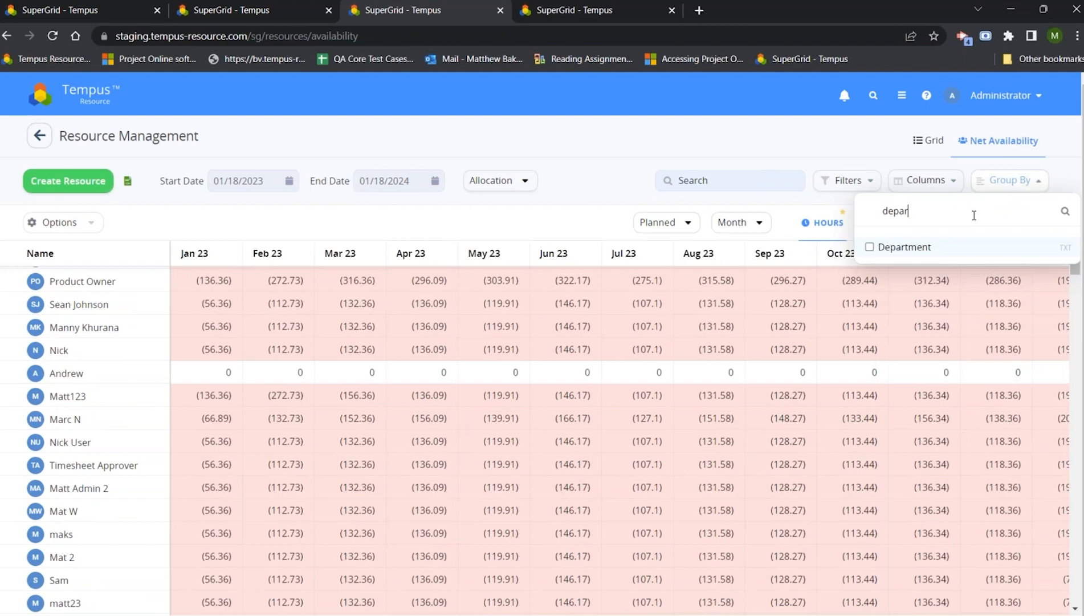
left_click(913, 248)
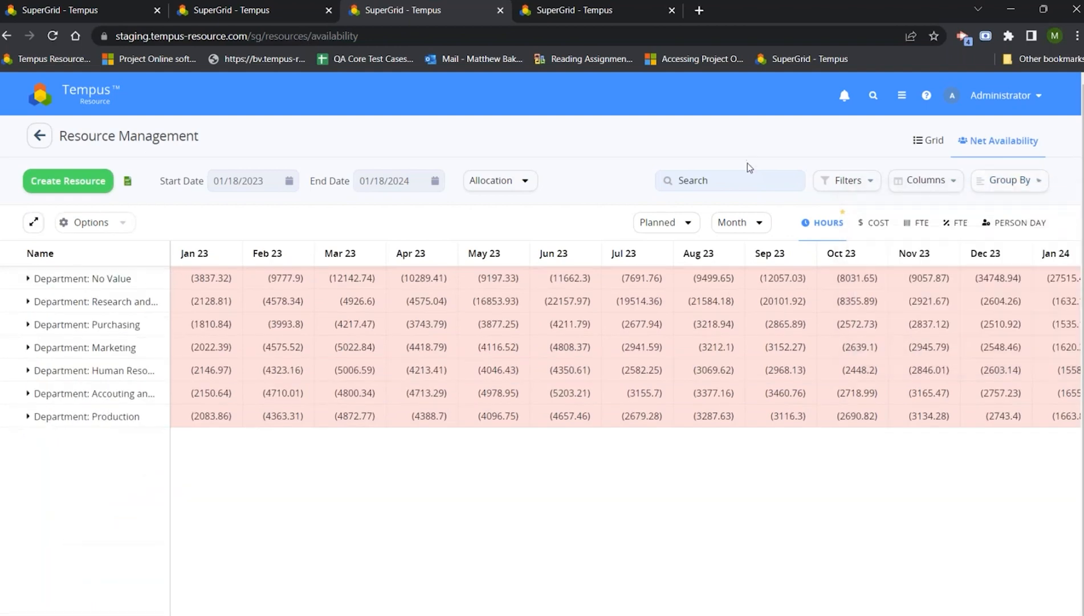
Turn off the heatmap overlay for groups and check the Research department in the grid
left_click(94, 222)
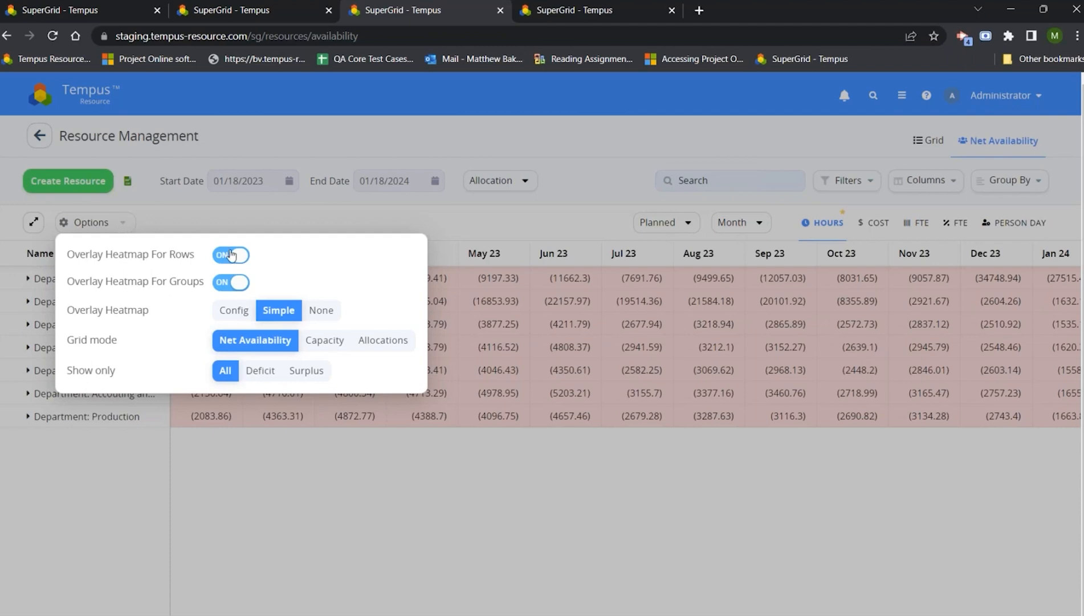
left_click(230, 281)
left_click(488, 147)
left_click(61, 308)
left_click(61, 308)
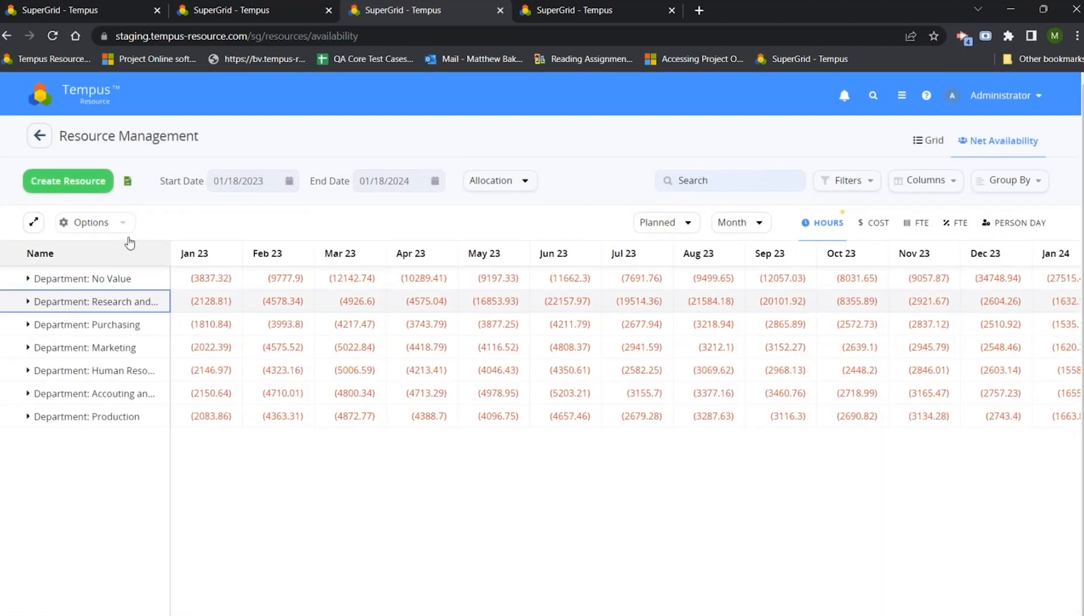
Turn the heatmap overlay off for rows and back on for groups
left_click(91, 225)
left_click(231, 255)
left_click(231, 282)
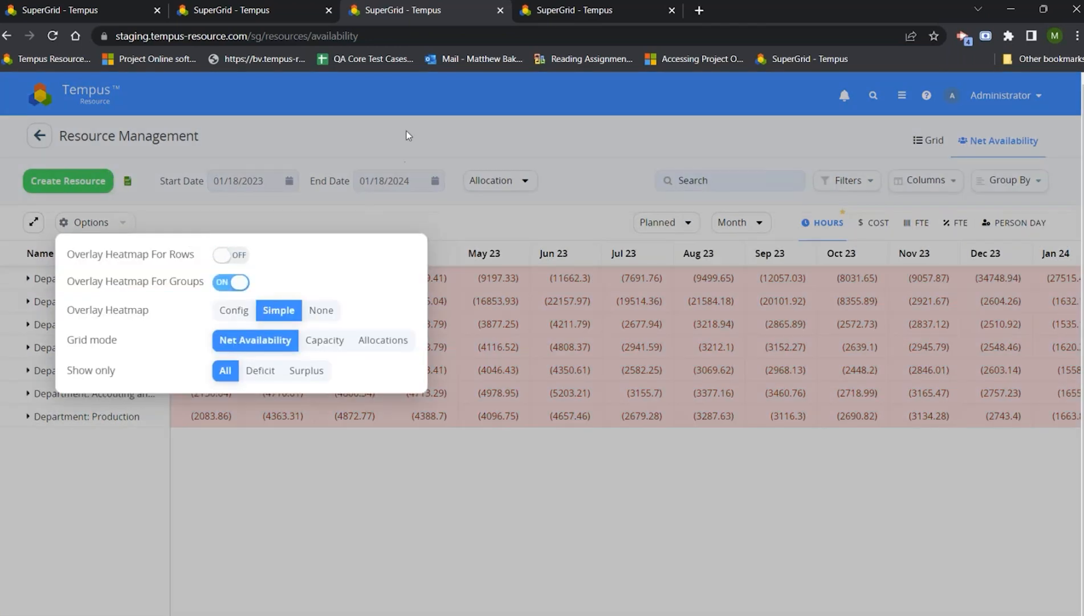
key("Escape")
Expand the Purchasing department to compare group and resource row shading, and review the heatmap options
left_click(78, 326)
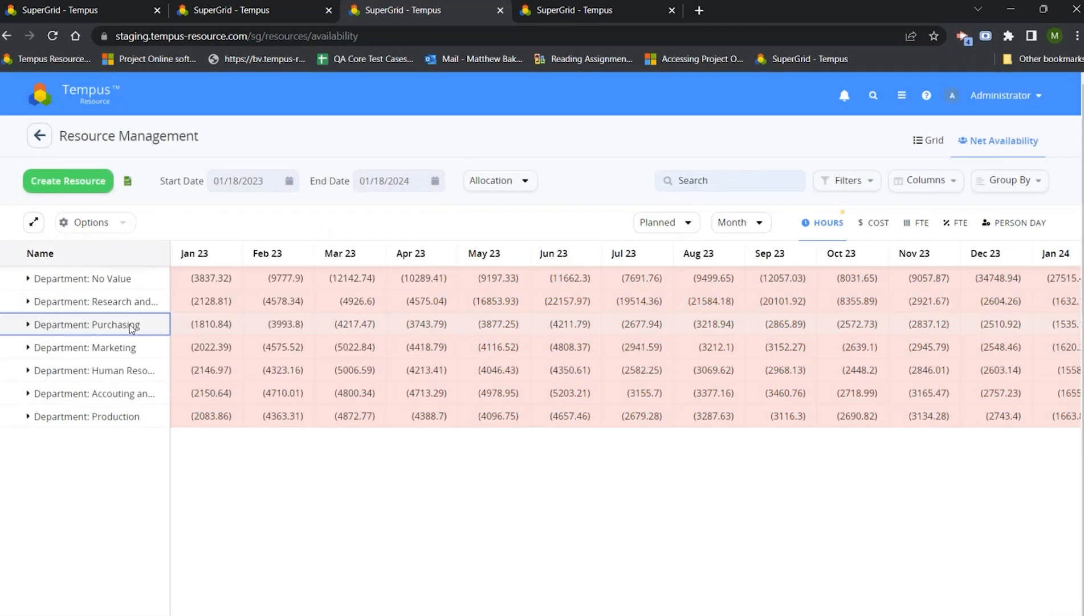
scroll(206, 433, "down", 2)
scroll(263, 445, "up", 2)
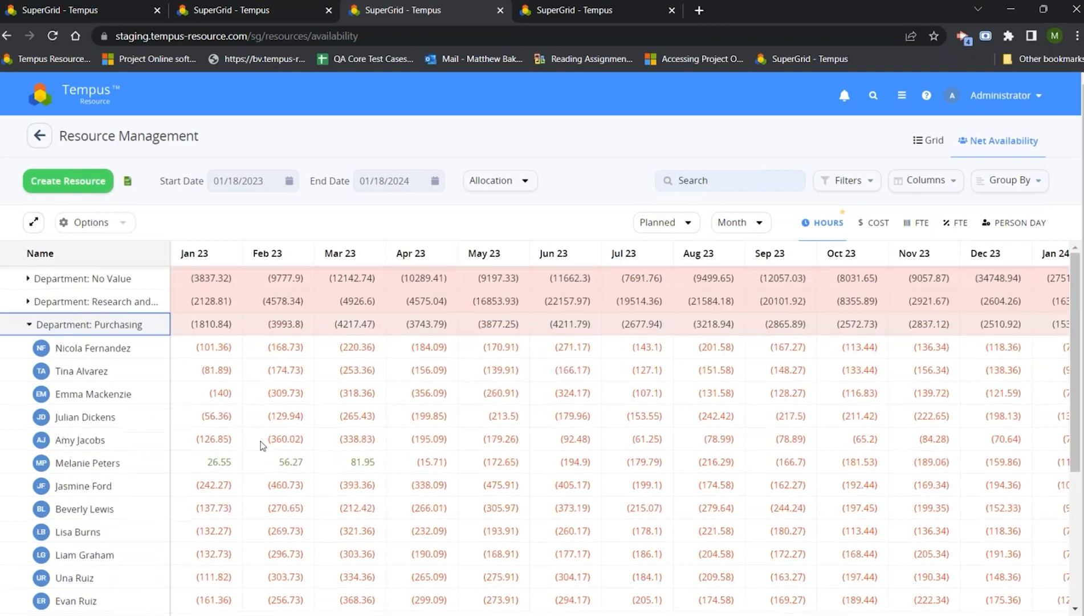
left_click(94, 225)
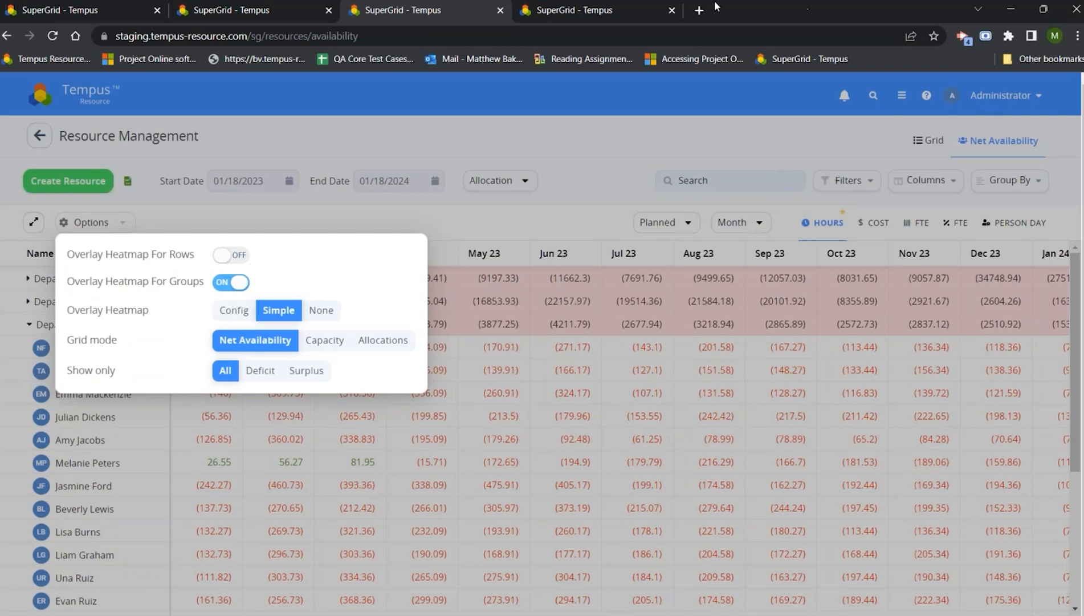
left_click(242, 190)
Leave the net availability view and open General Settings in the admin area
left_click(111, 108)
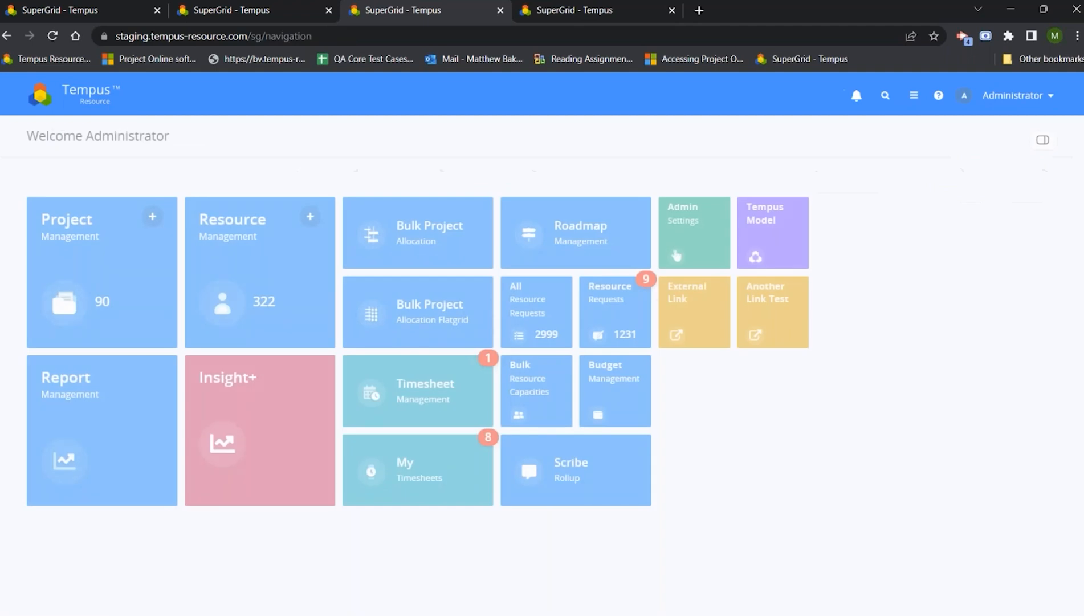
left_click(676, 256)
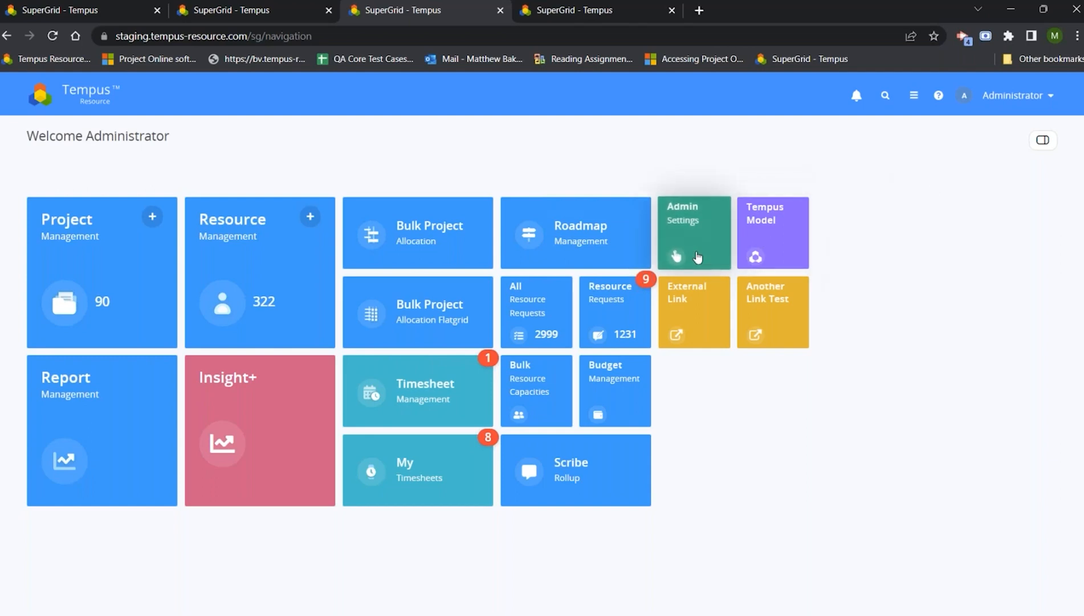
left_click(677, 255)
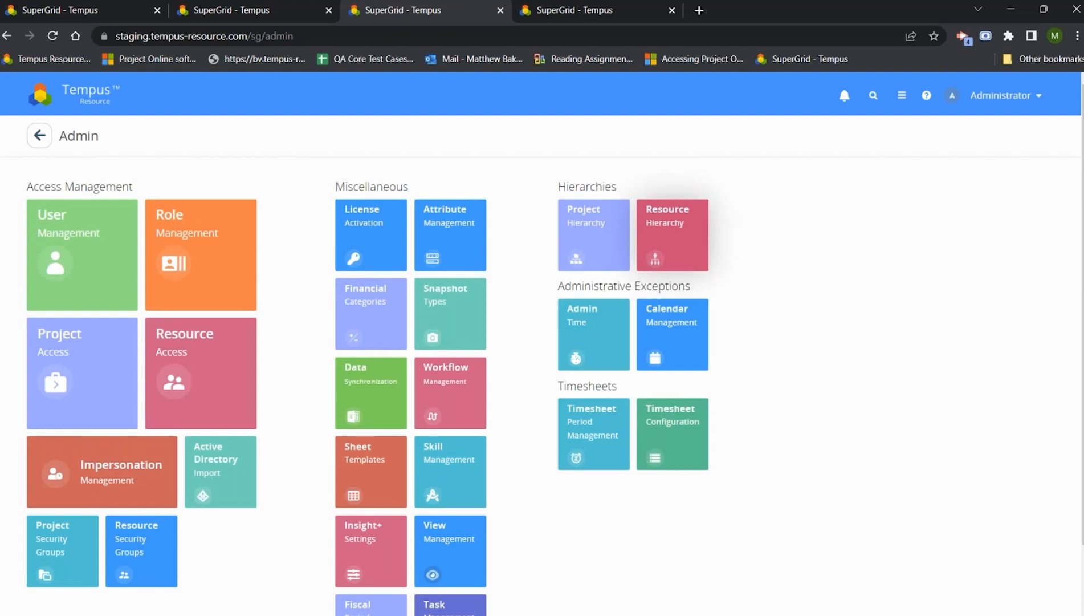
scroll(493, 305, "down", 2)
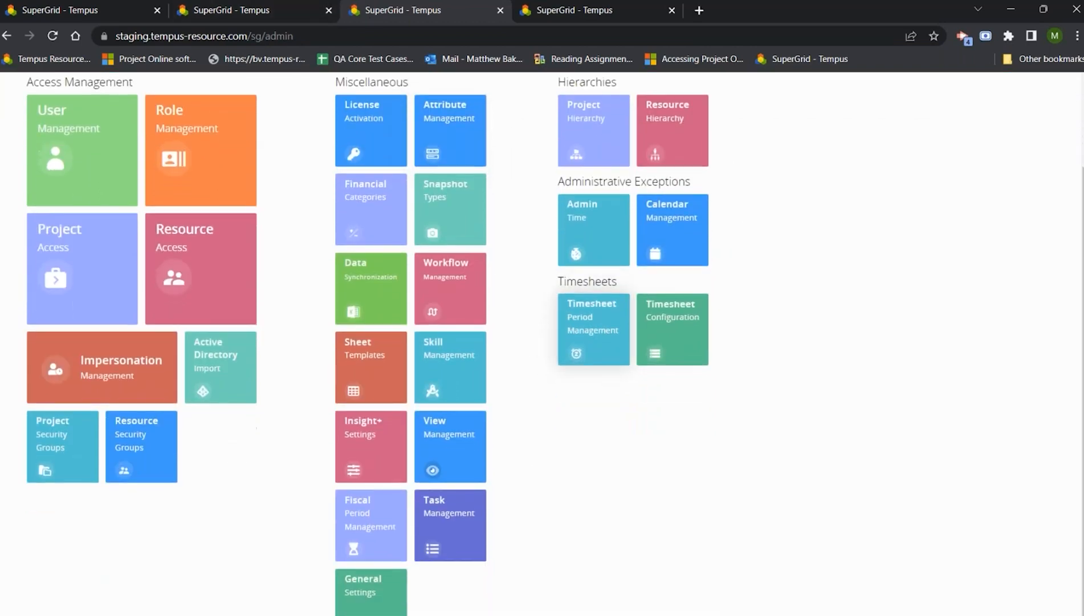
left_click(371, 590)
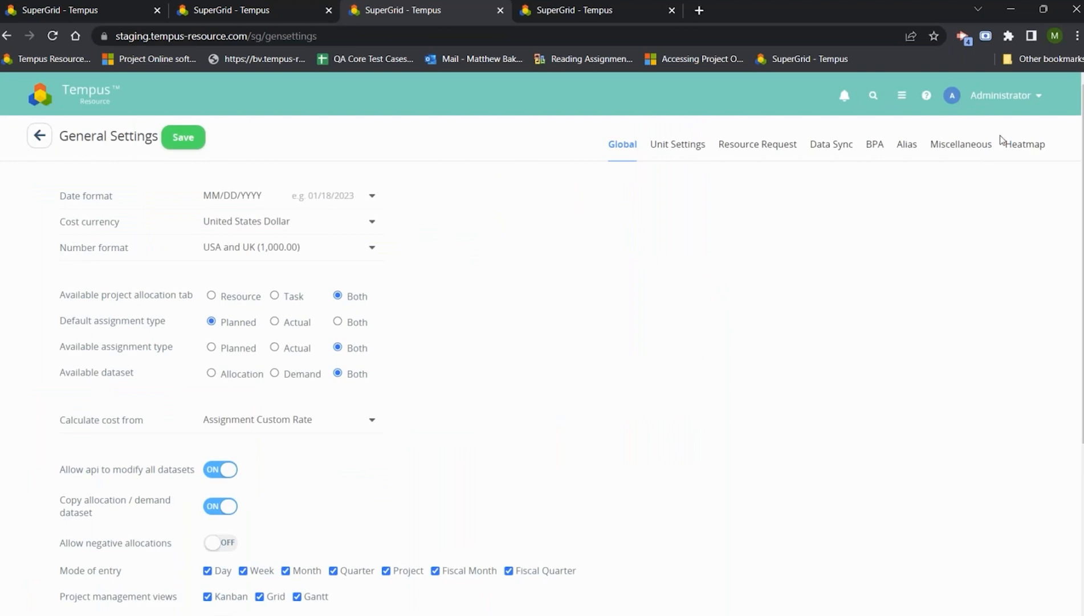
Review the Alias settings and the Heatmap overlay thresholds, and return to the Global settings
left_click(904, 147)
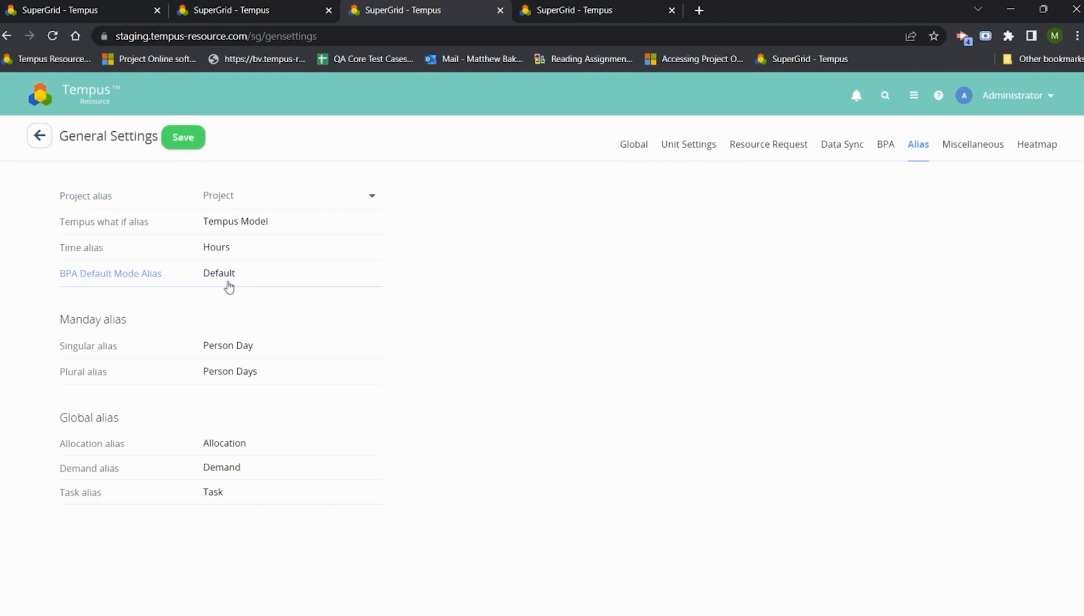
left_click(1034, 147)
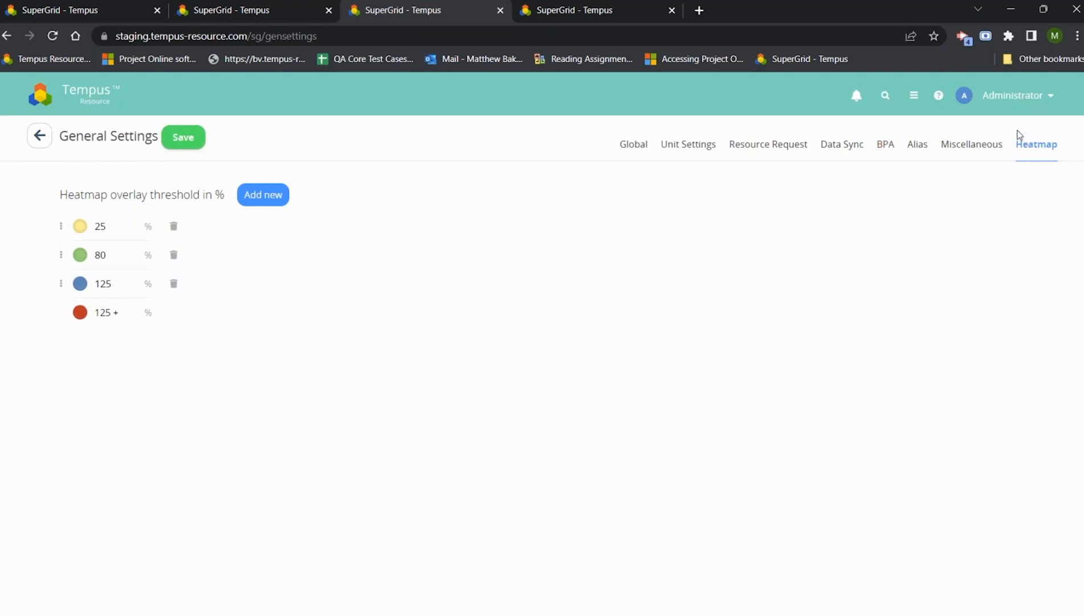
left_click(631, 147)
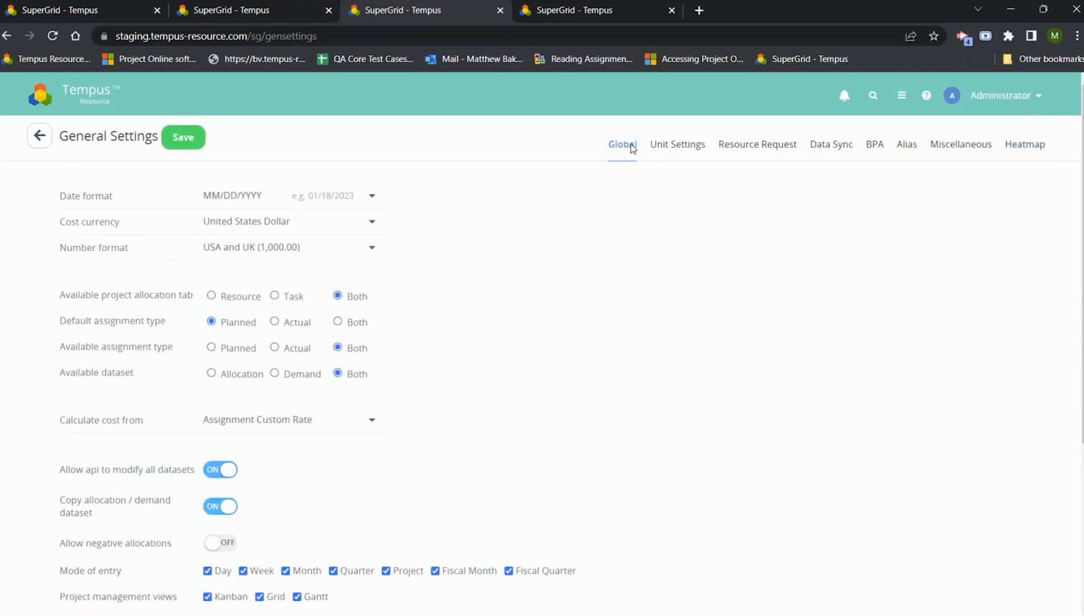
Search the cost currencies for "united", leave the currency selection unchanged, and examine the other global settings such as mode of entry
left_click(332, 225)
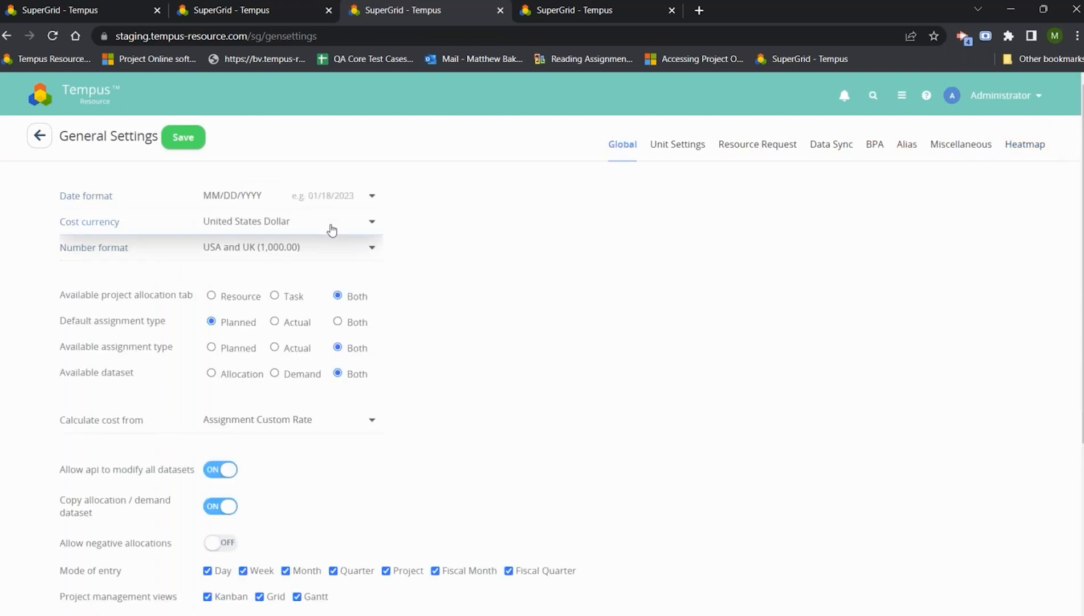
type("united")
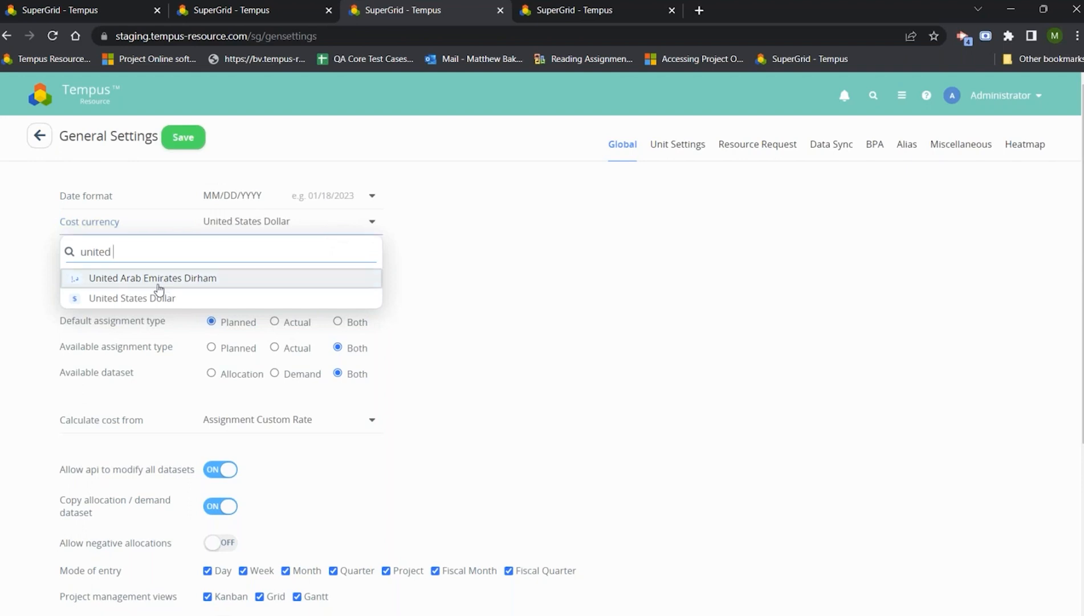
left_click(516, 282)
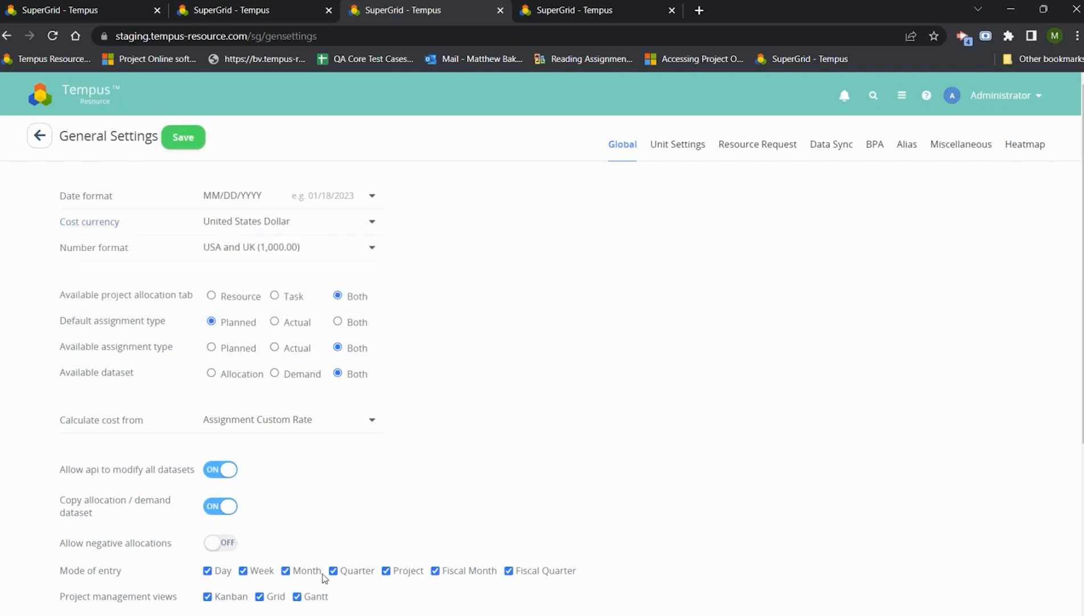
scroll(443, 486, "down", 3)
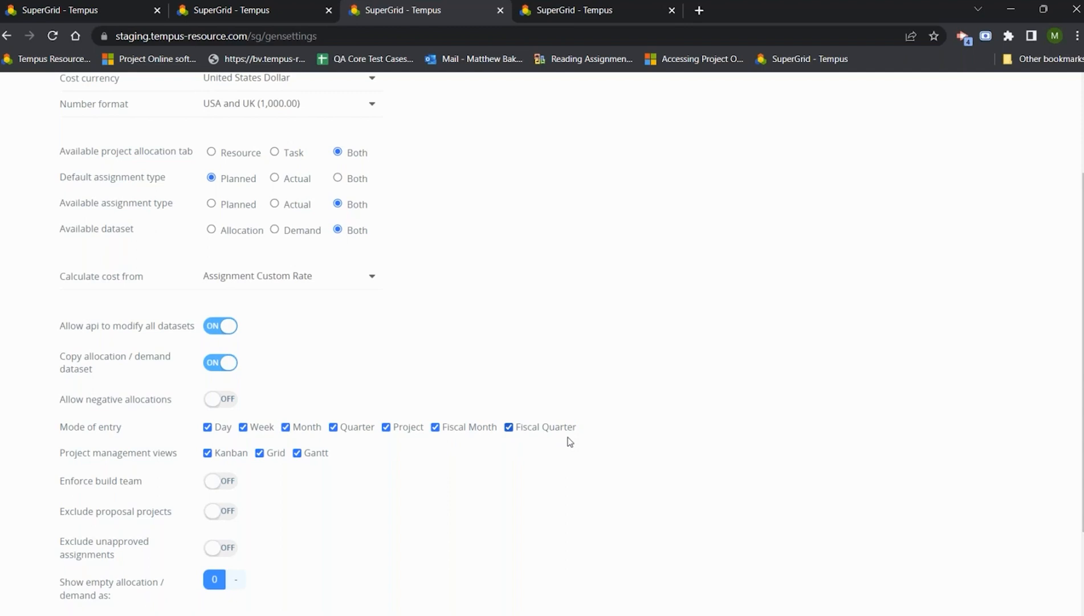
Review the BPA settings and the Miscellaneous settings, including the default tabs, custom home page message, SSO and external links
scroll(687, 167, "up", 3)
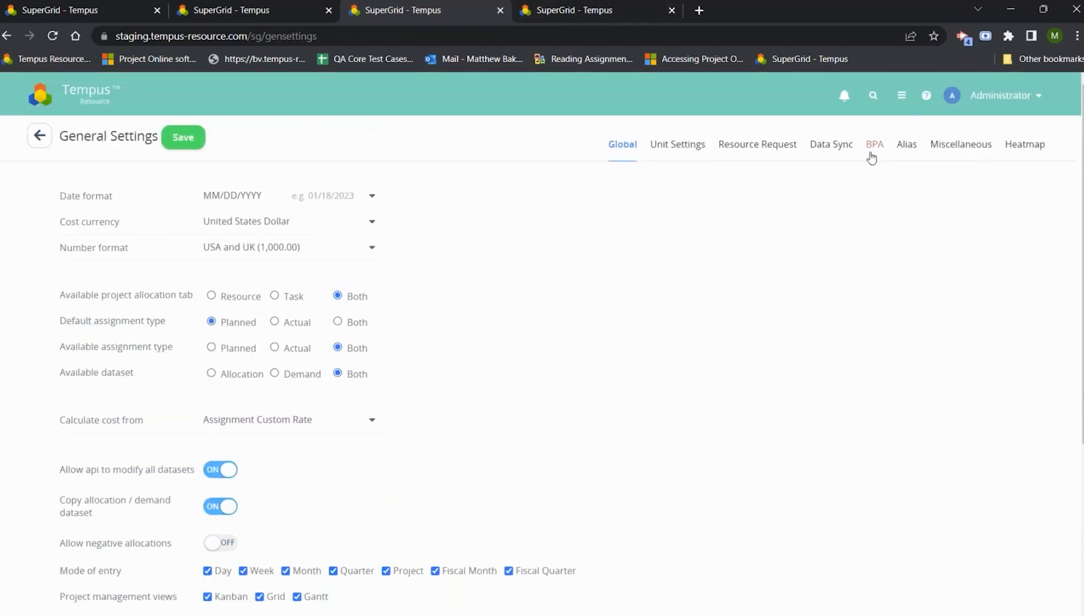
left_click(871, 154)
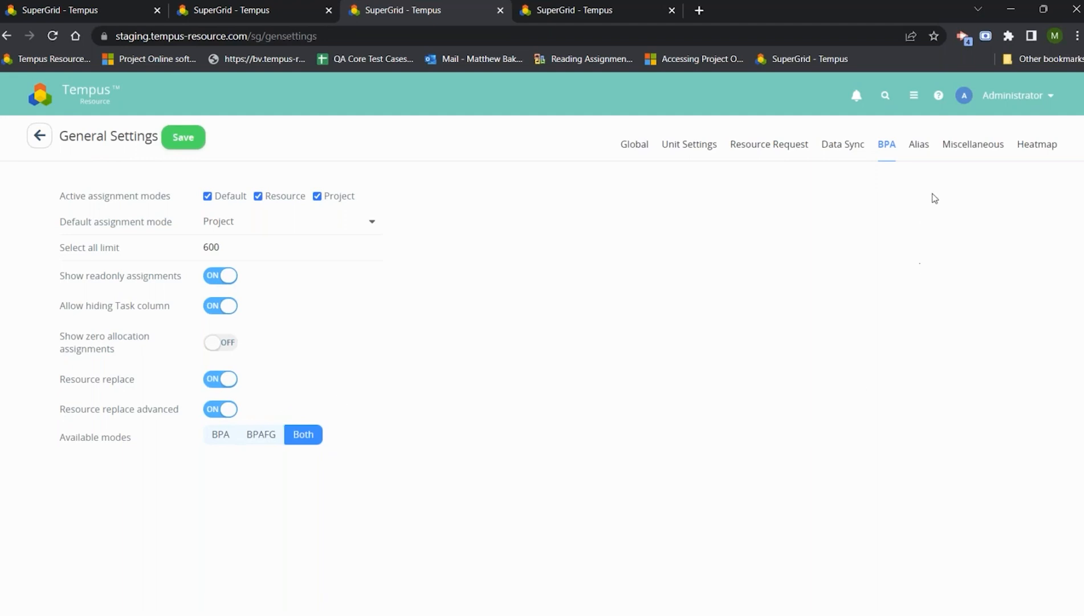
left_click(959, 151)
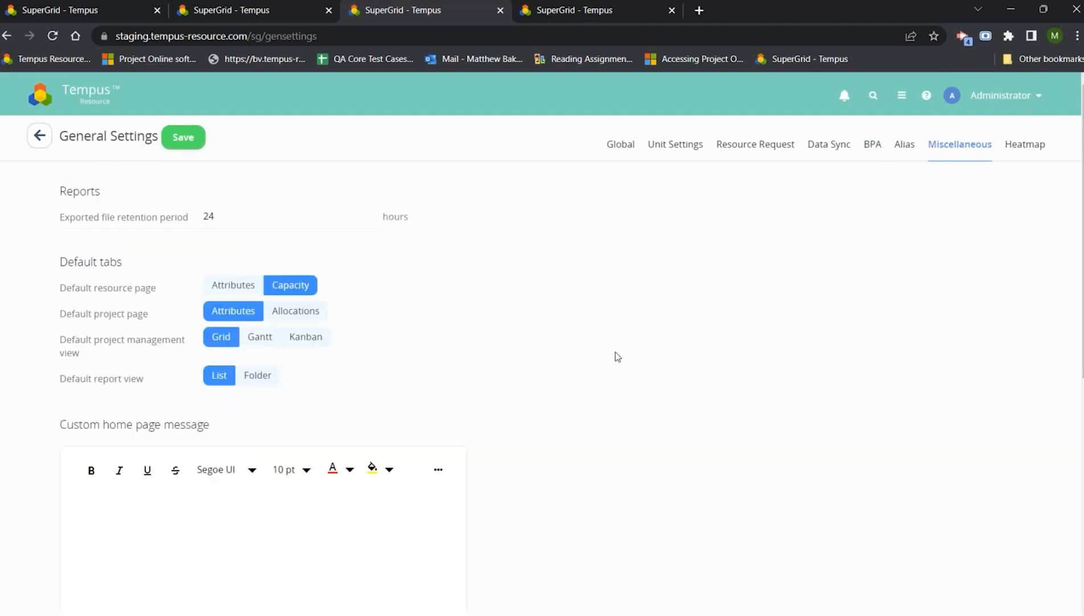
scroll(604, 347, "down", 7)
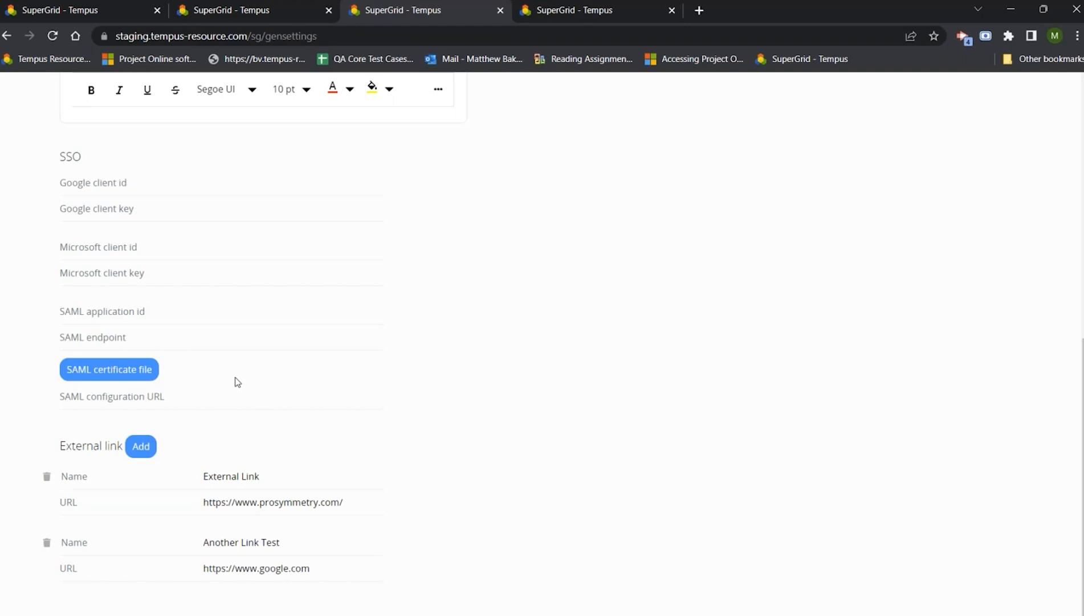
scroll(90, 336, "up", 7)
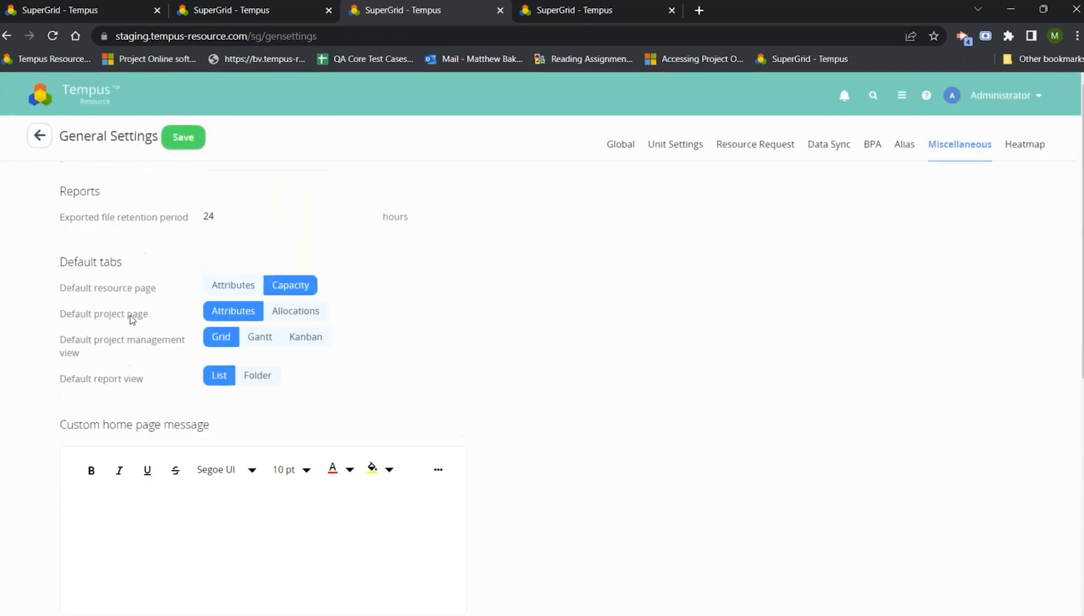
Open Role Management in the admin area and examine the global role permissions across all columns through Manage Fiscal Calendar
left_click(39, 135)
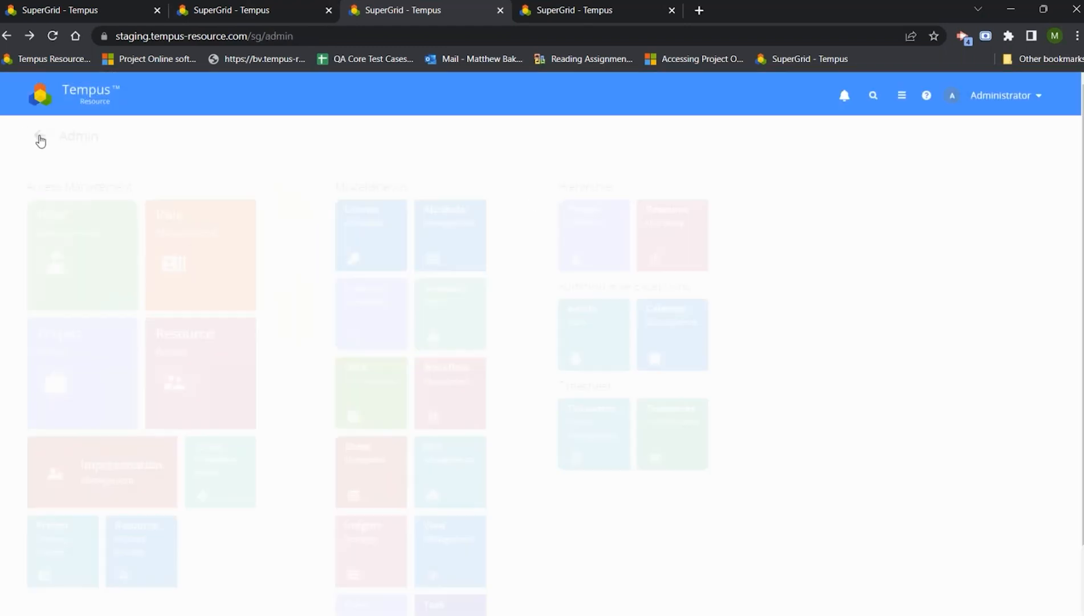
left_click(195, 220)
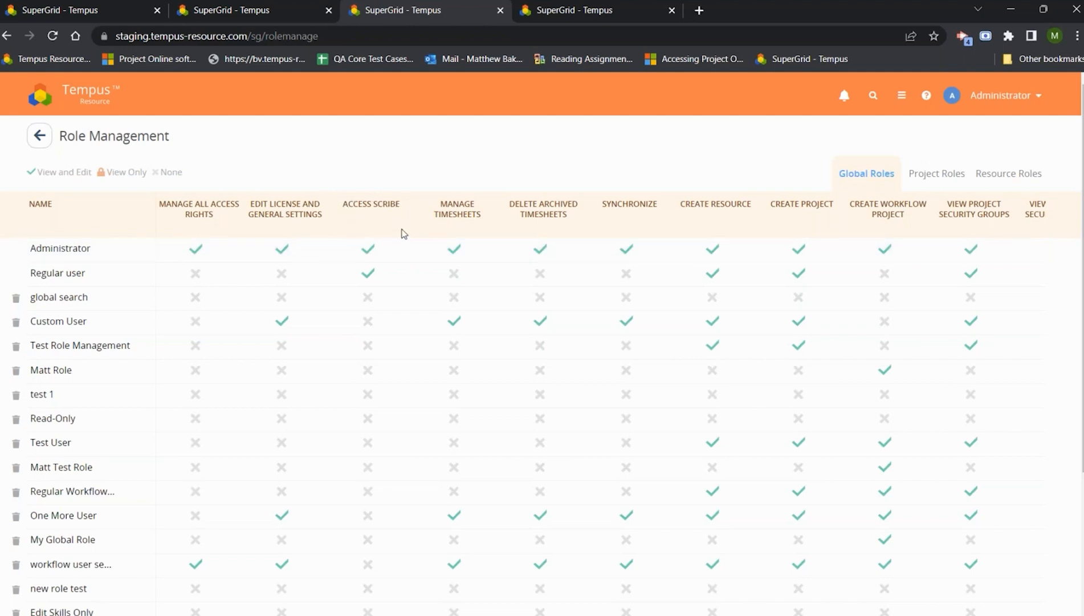
scroll(375, 424, "down", 4)
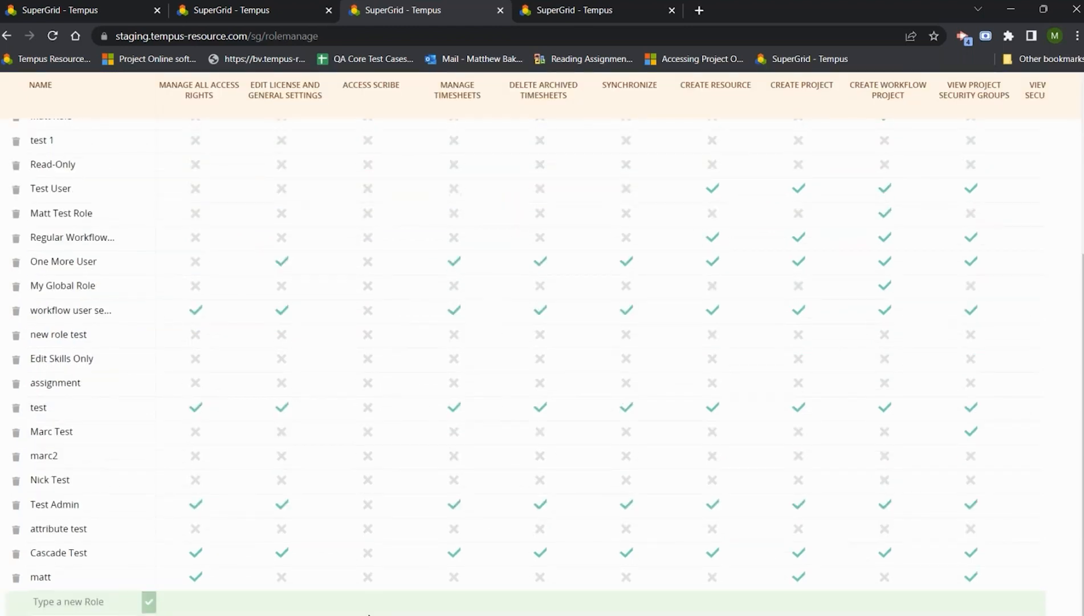
scroll(402, 611, "right", 2)
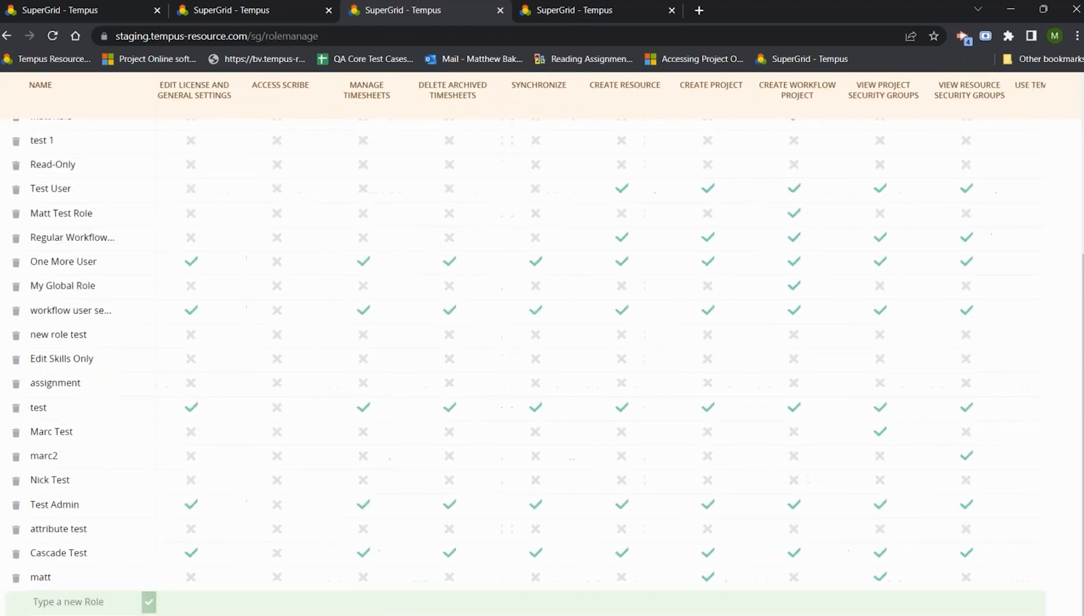
scroll(602, 342, "right", 3)
scroll(822, 407, "right", 1)
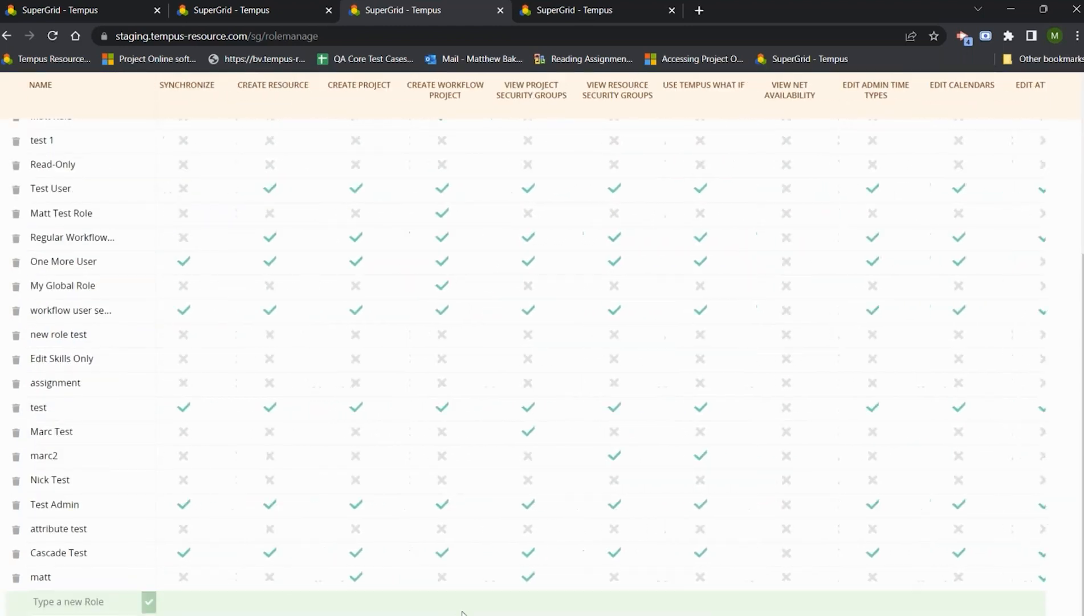
scroll(775, 188, "up", 5)
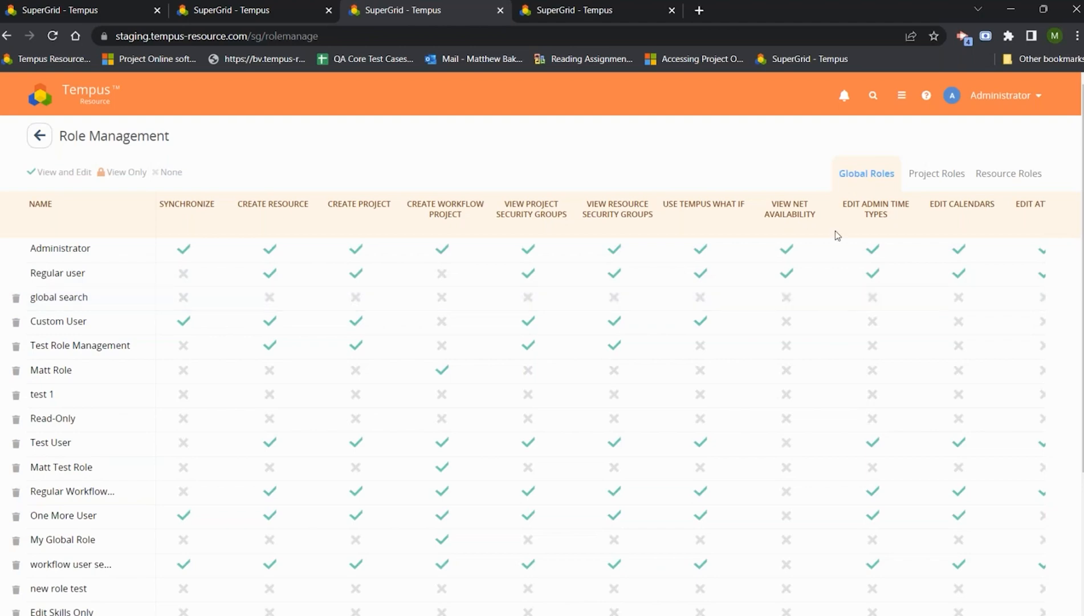
scroll(771, 310, "down", 5)
scroll(887, 553, "right", 10)
scroll(886, 551, "up", 5)
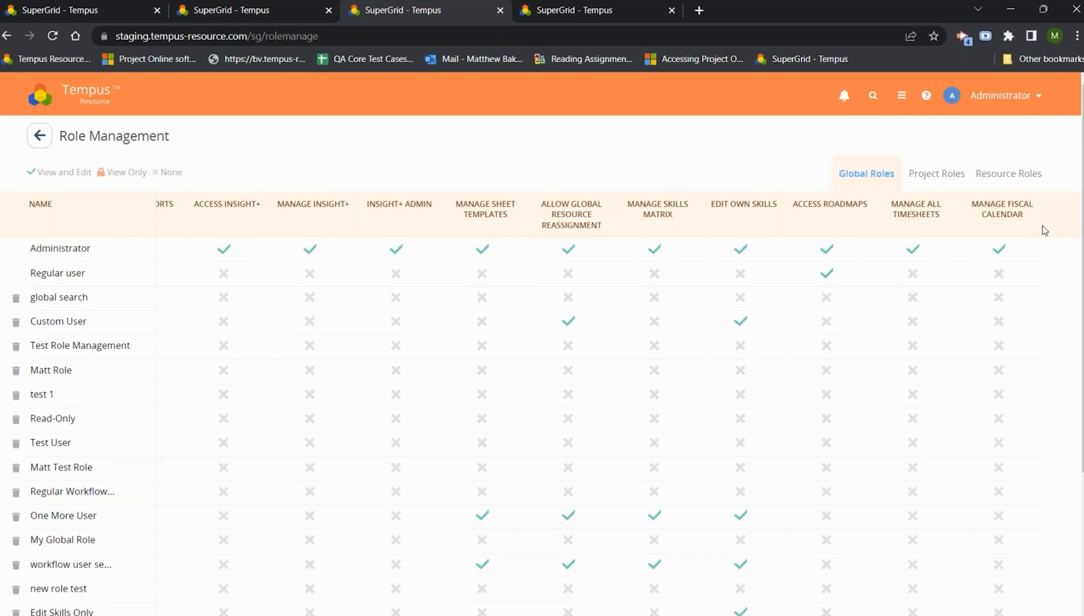
Review the project role permissions back to the Edit Name column, and return to the home page, dismissing the meeting notification
left_click(914, 172)
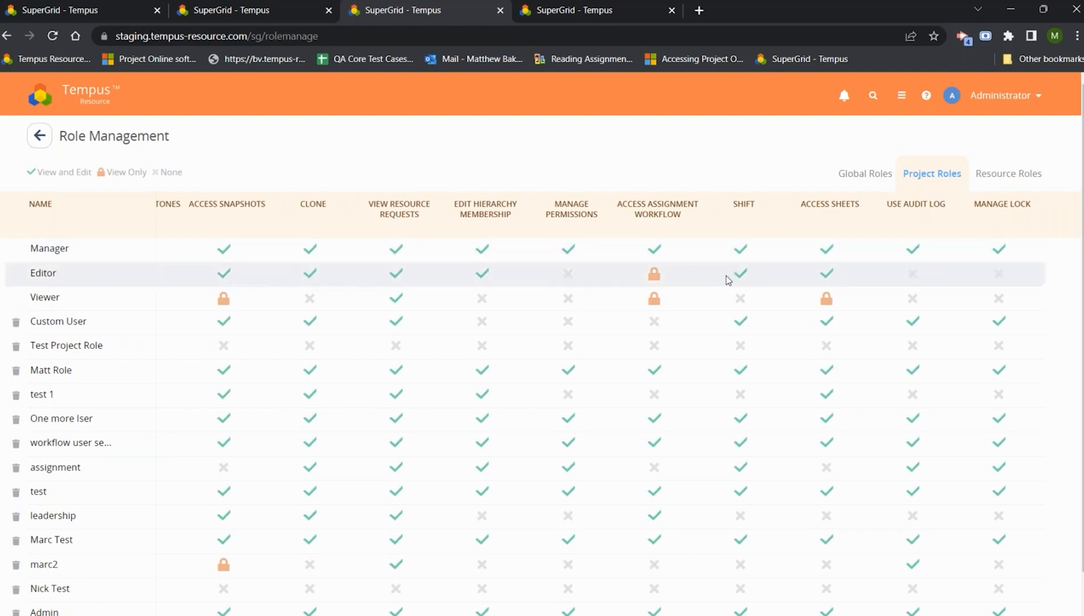
scroll(612, 556, "down", 3)
scroll(612, 556, "left", 1)
scroll(600, 349, "left", 10)
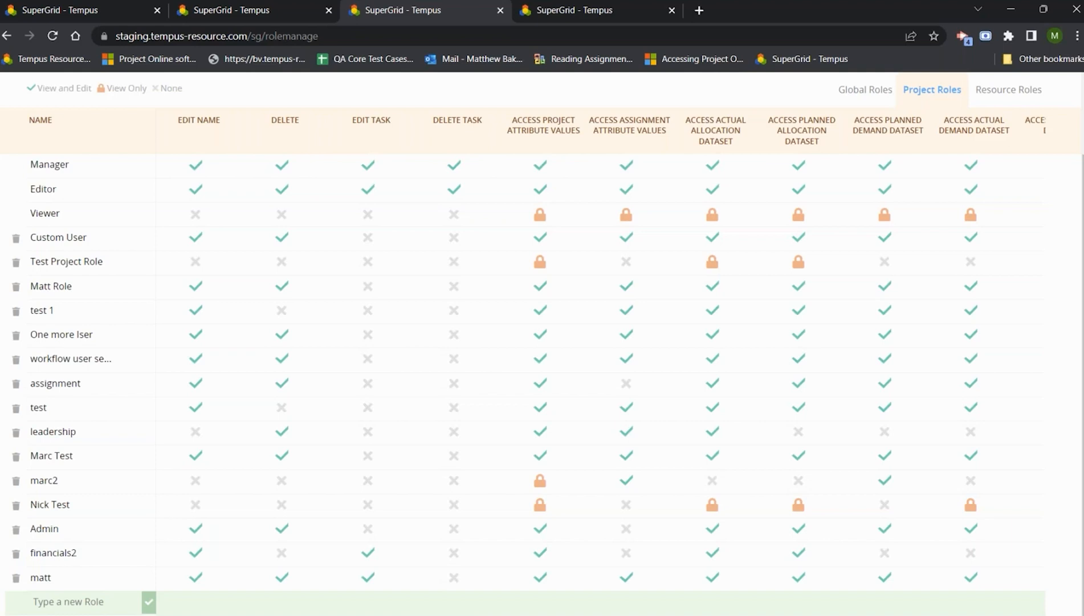
scroll(323, 226, "up", 2)
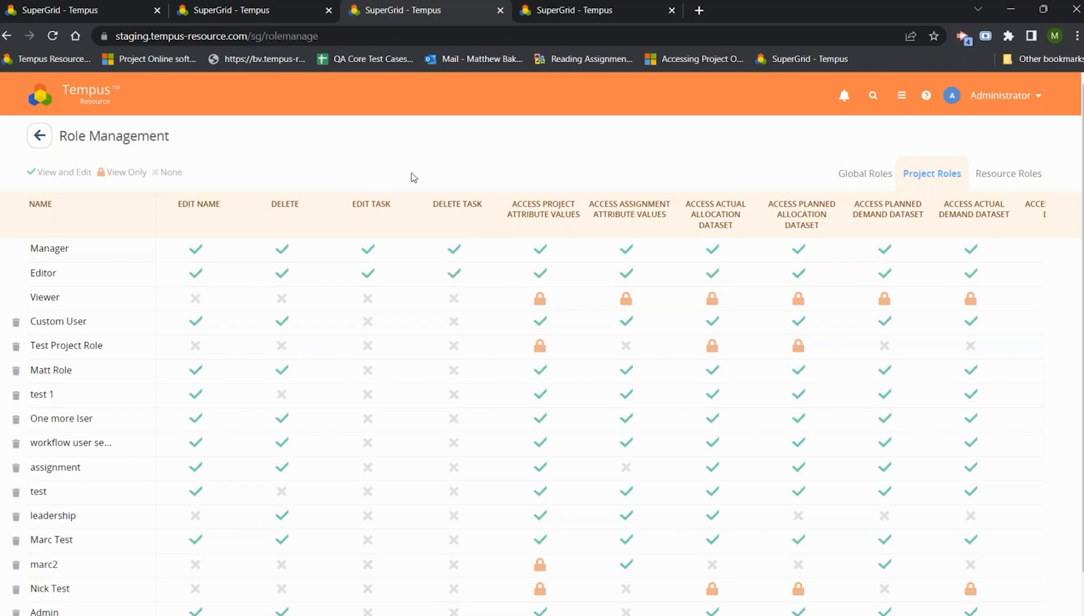
left_click(105, 103)
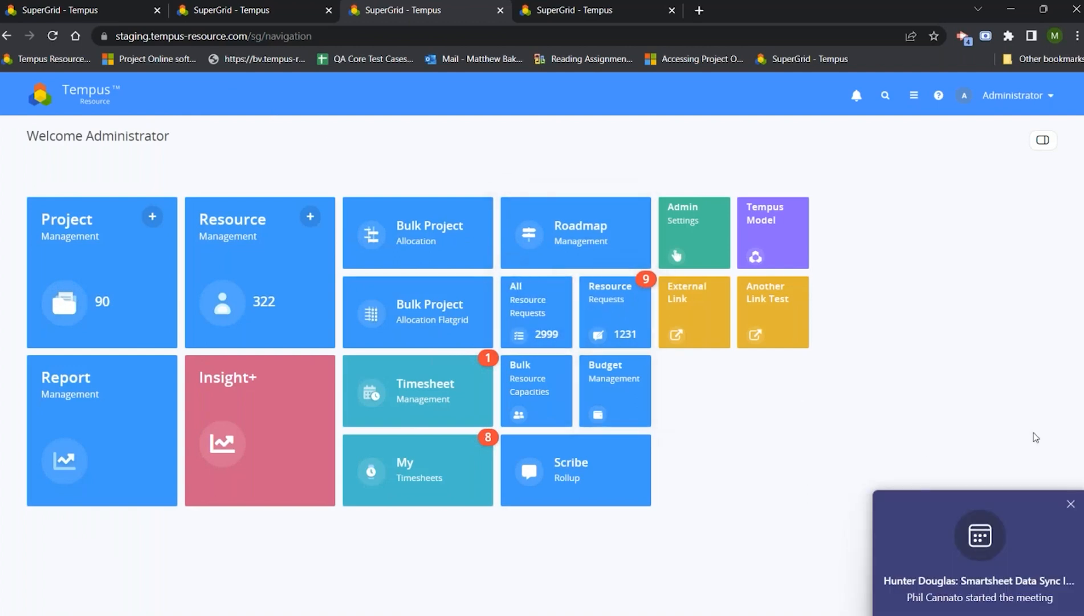
left_click(1069, 505)
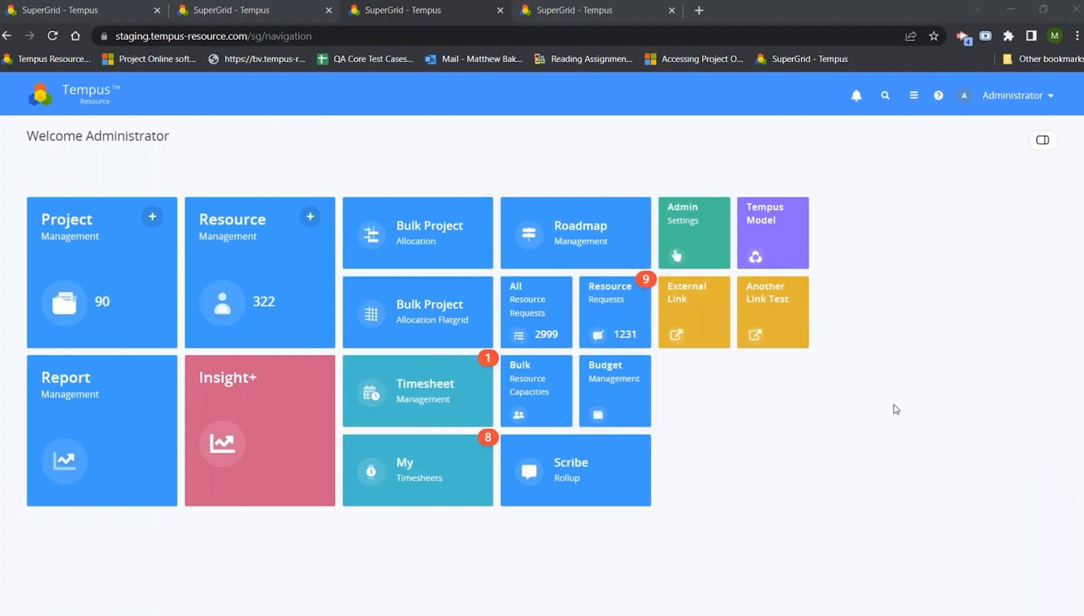